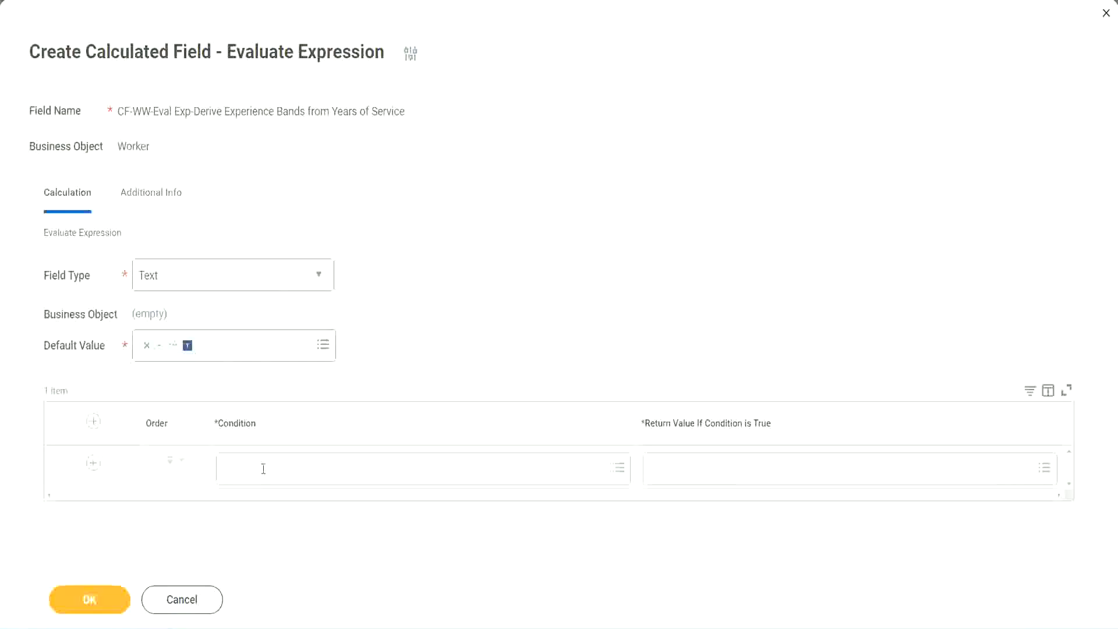
- Set the first row's condition to CF-WW-TF-Length of Service between 0 and 7 years, copying the Field 1 name from the Notepad++ notes
click(263, 470)
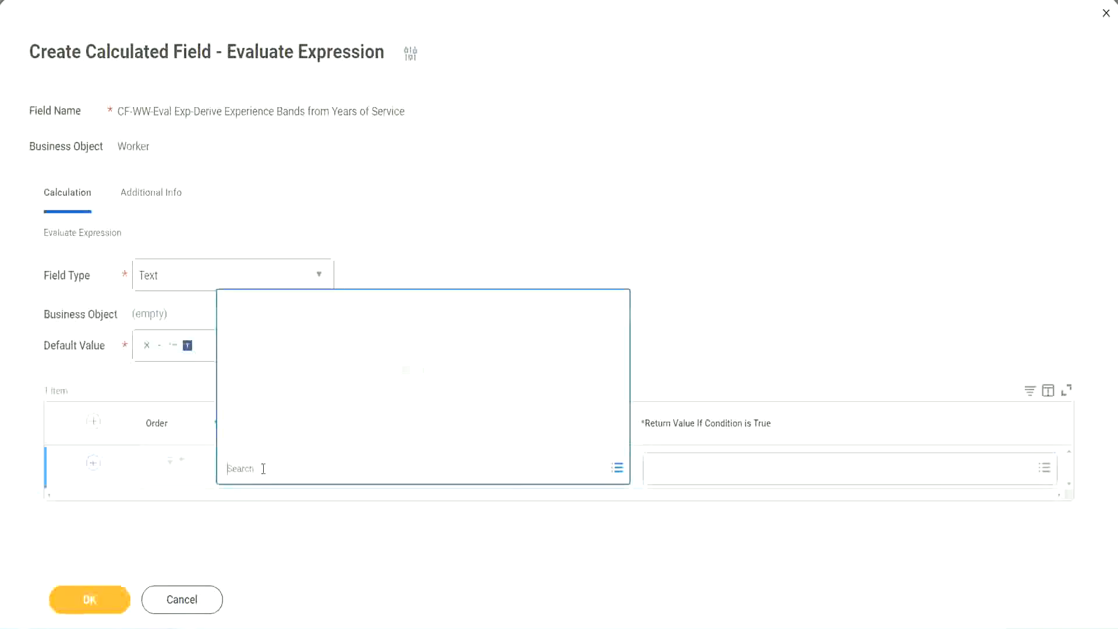
click(429, 265)
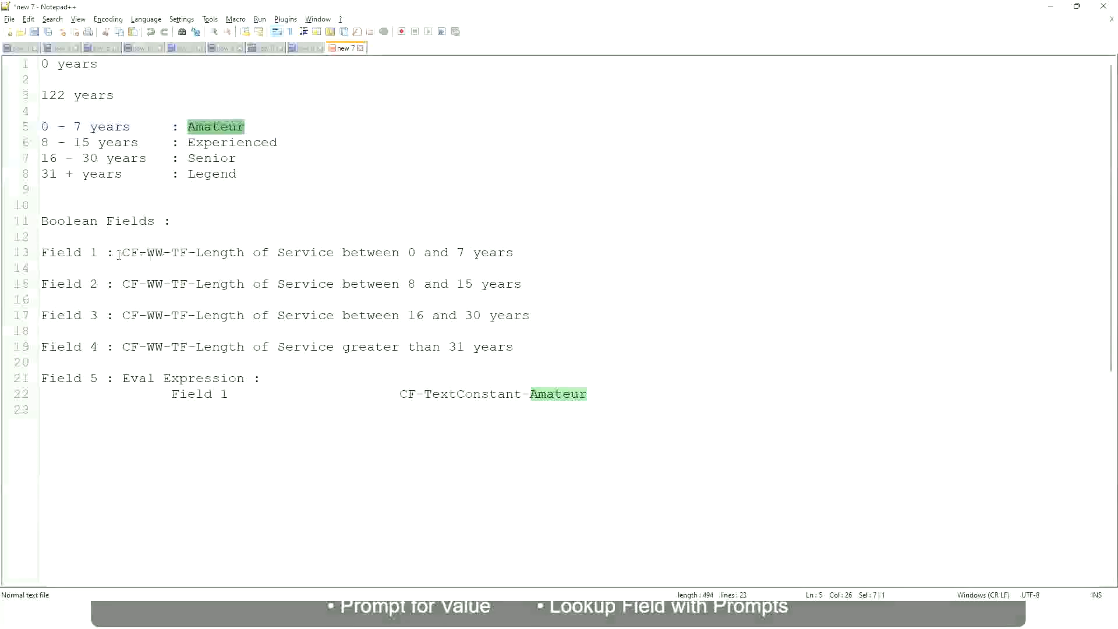
drag(123, 252, 515, 257)
key(ctrl+c)
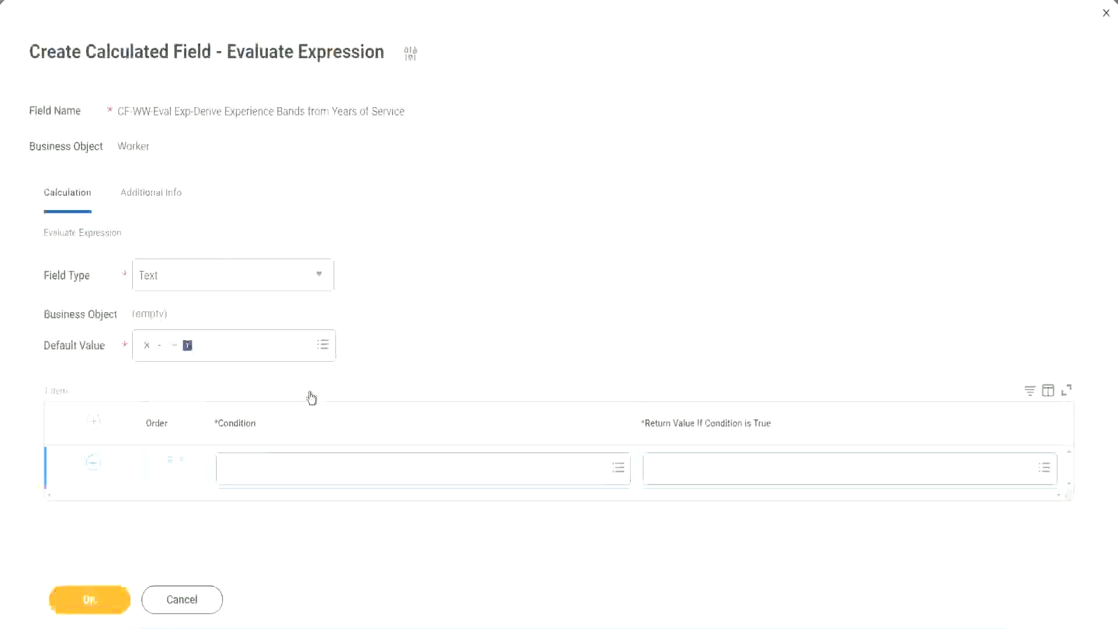
click(285, 472)
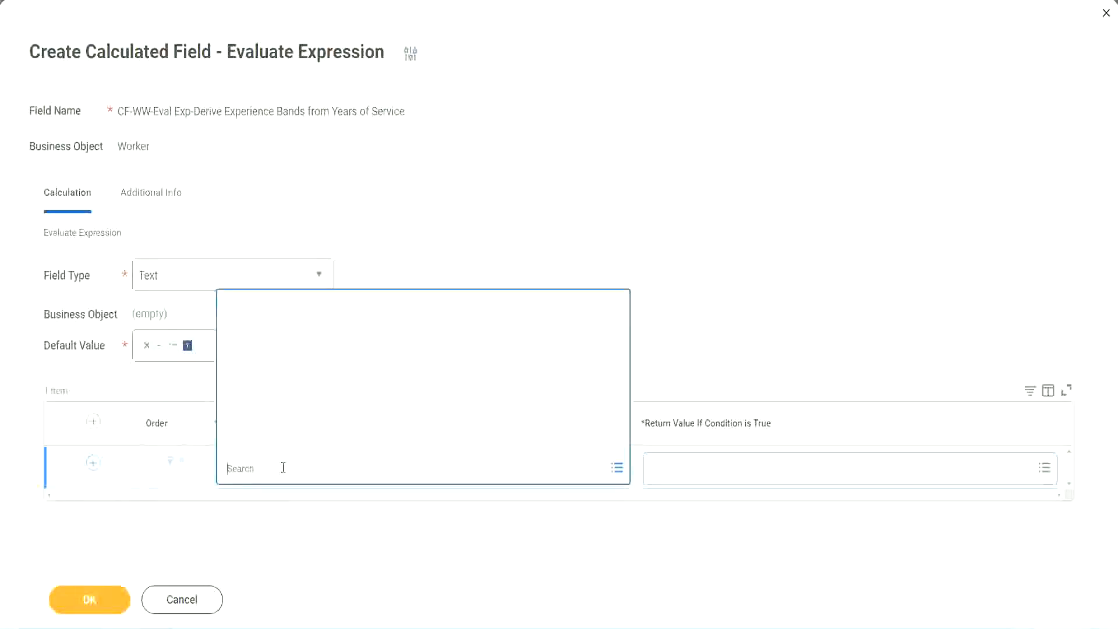
key(ctrl+v)
key(Return)
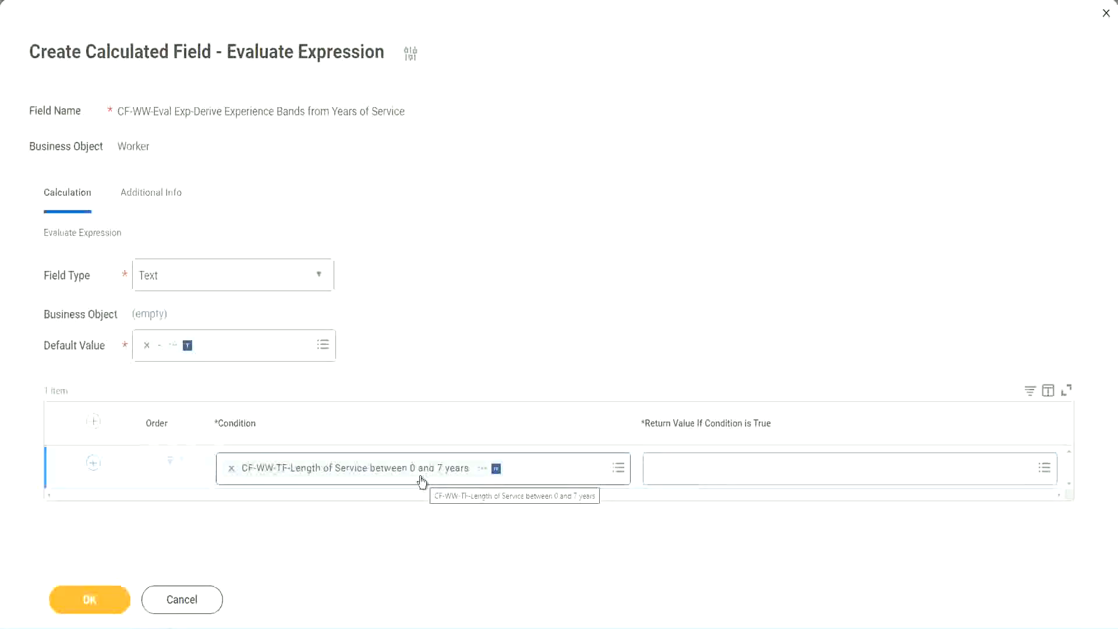
click(727, 478)
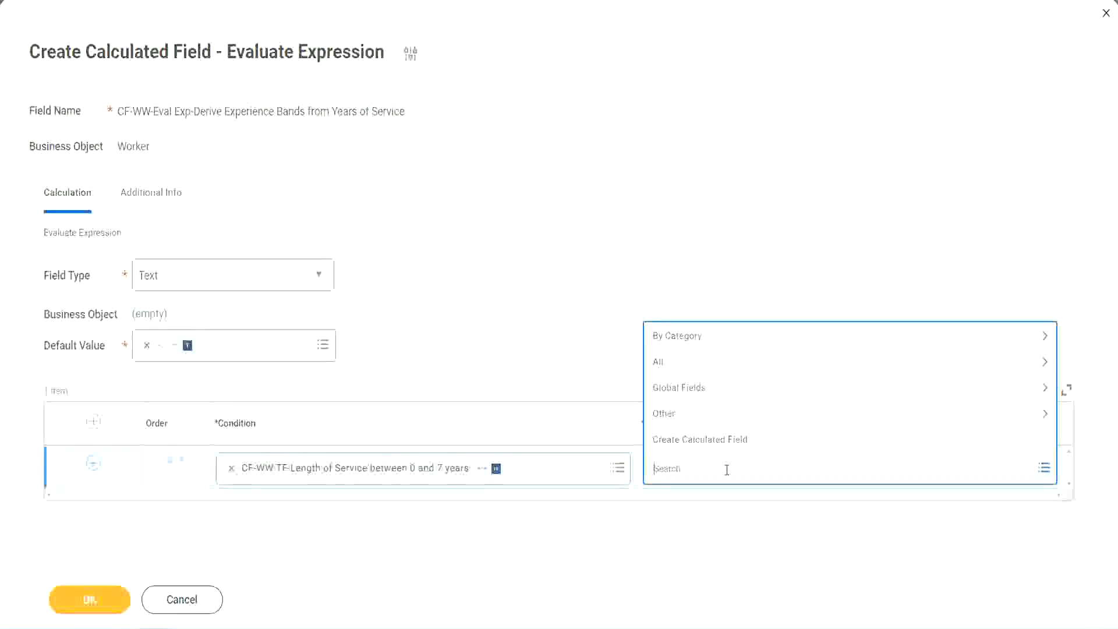
click(648, 291)
click(673, 474)
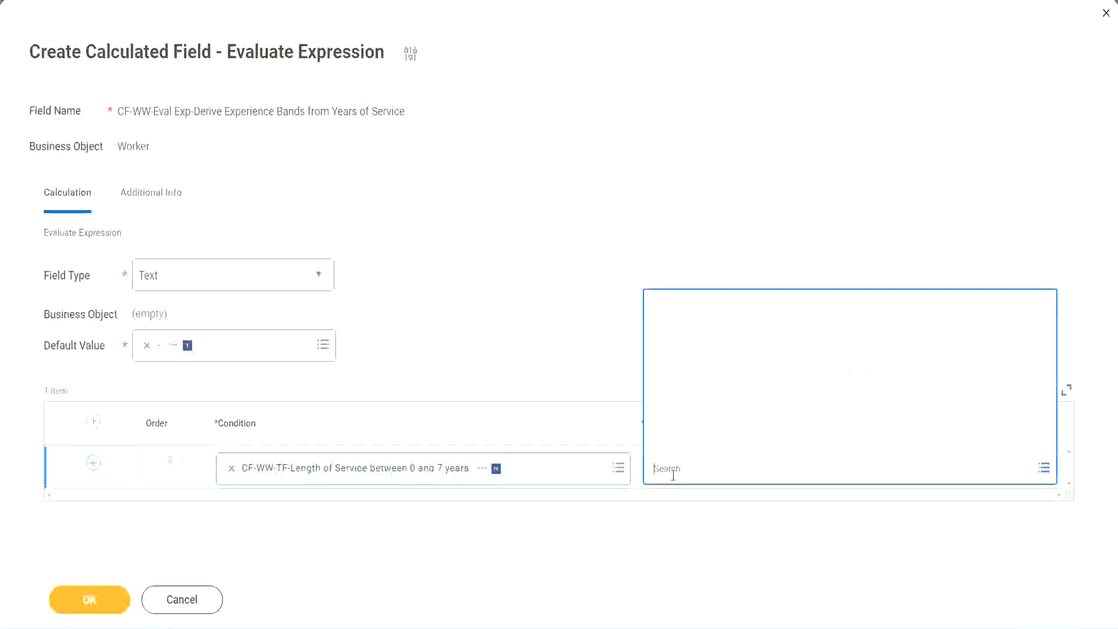
text(Amaterue)
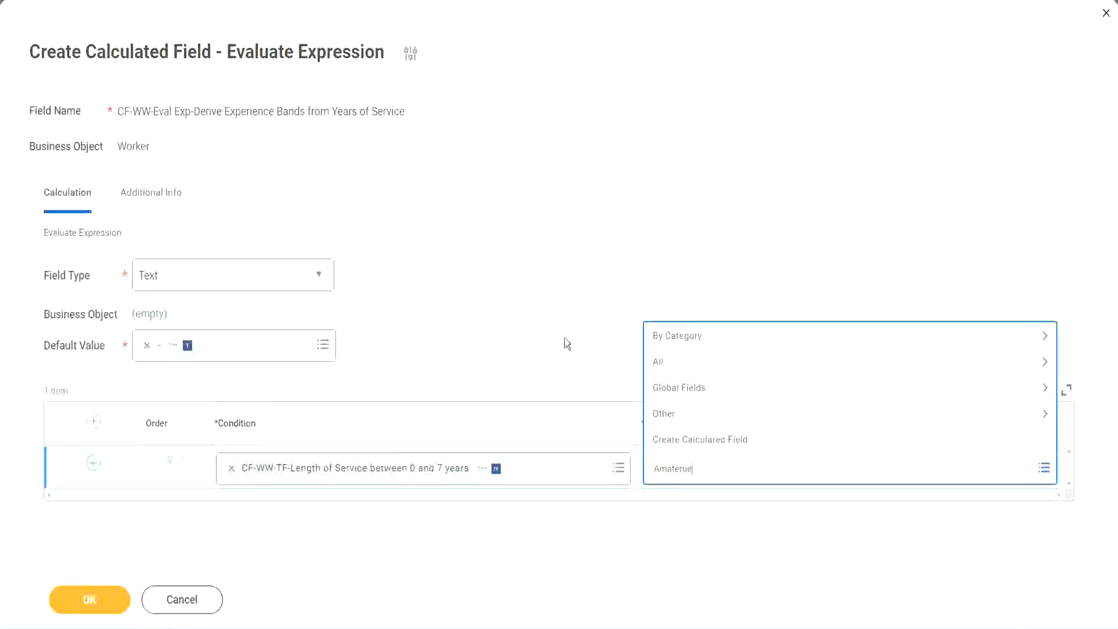
click(564, 338)
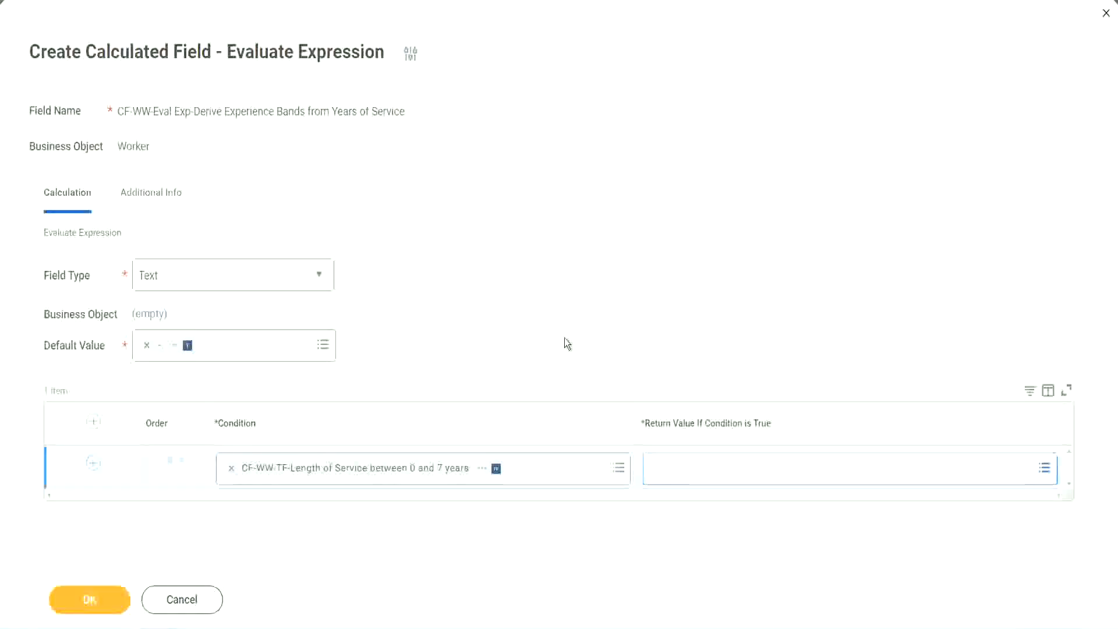
click(704, 474)
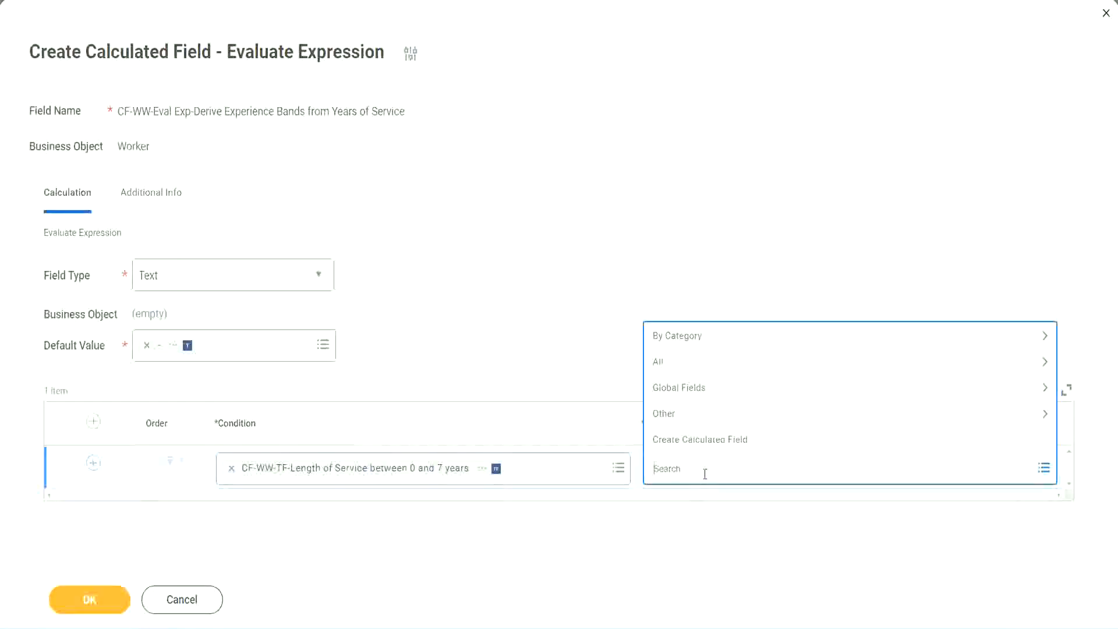
click(565, 343)
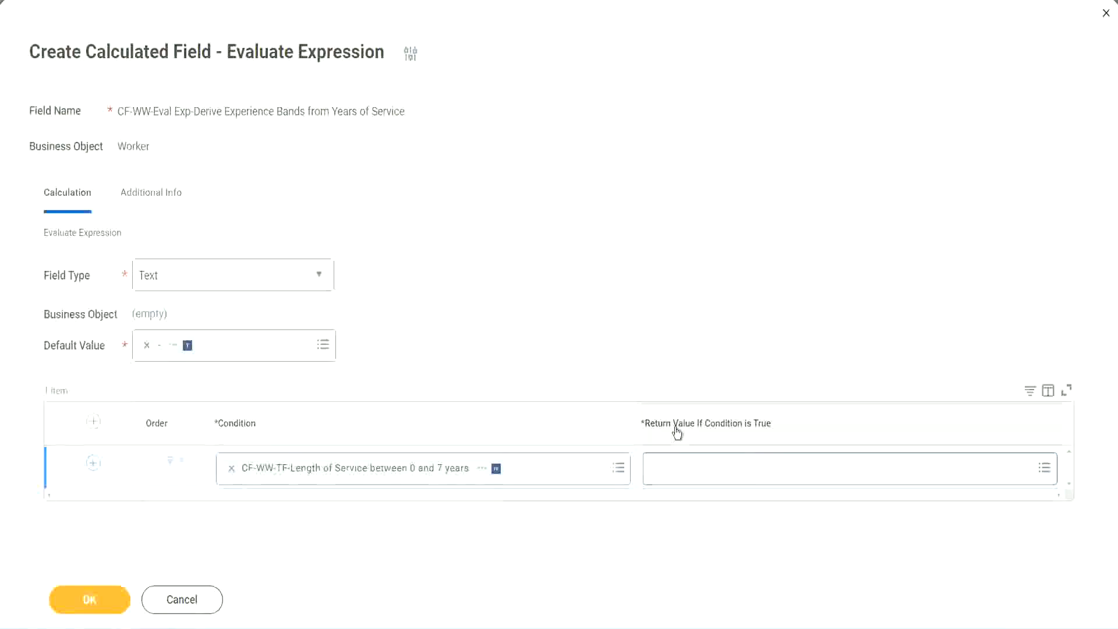
- Start a new calculated field for the first row's return value and name it CF-WW-TC-Amateur
click(725, 472)
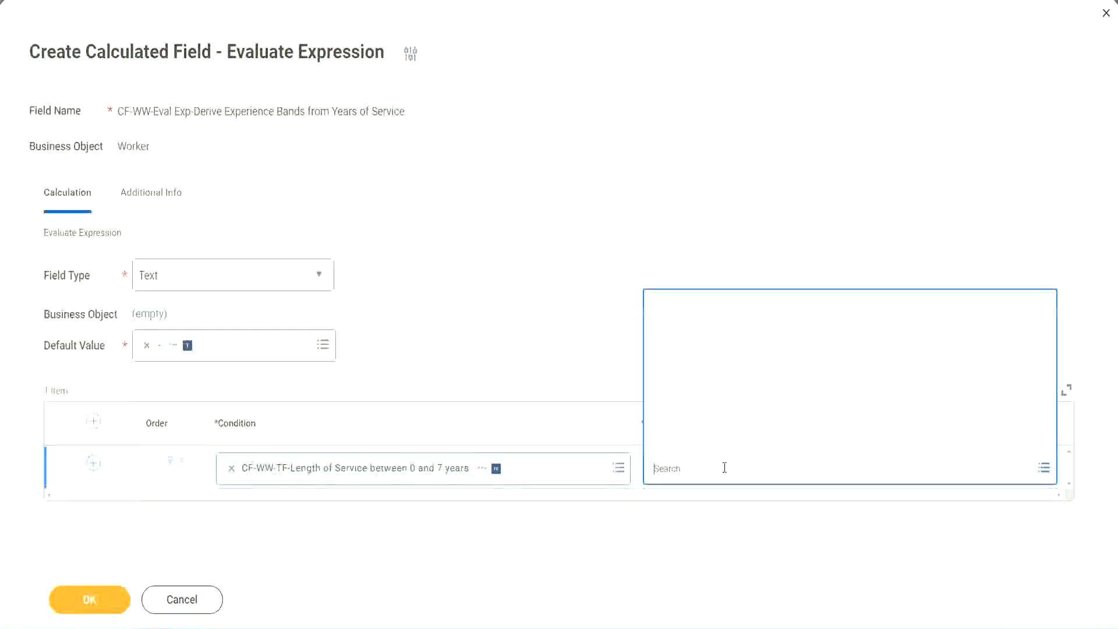
click(716, 441)
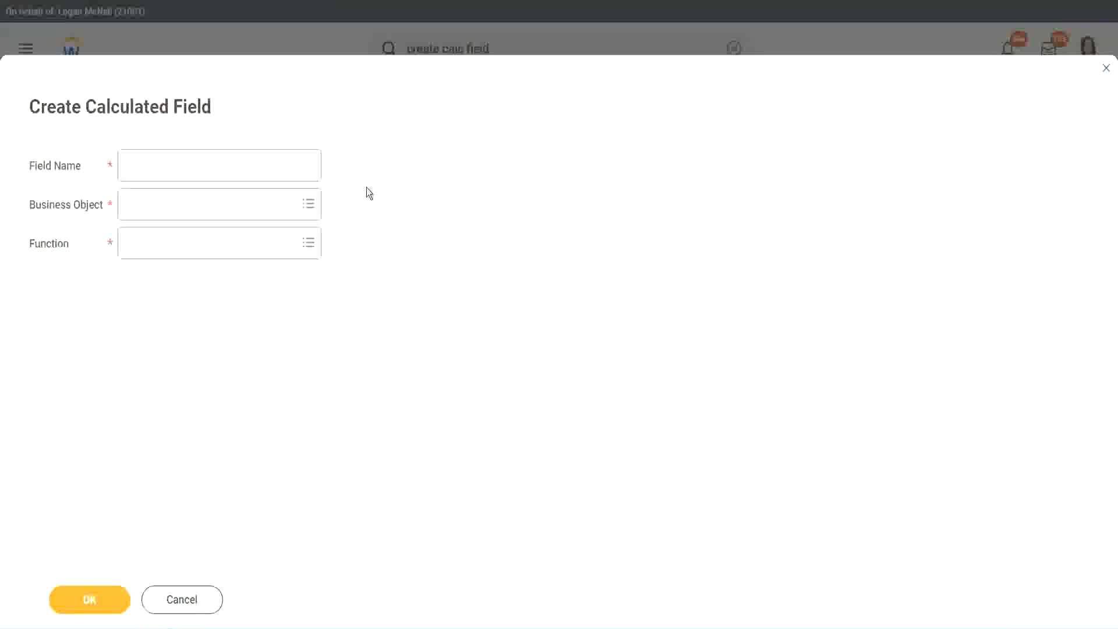
click(138, 166)
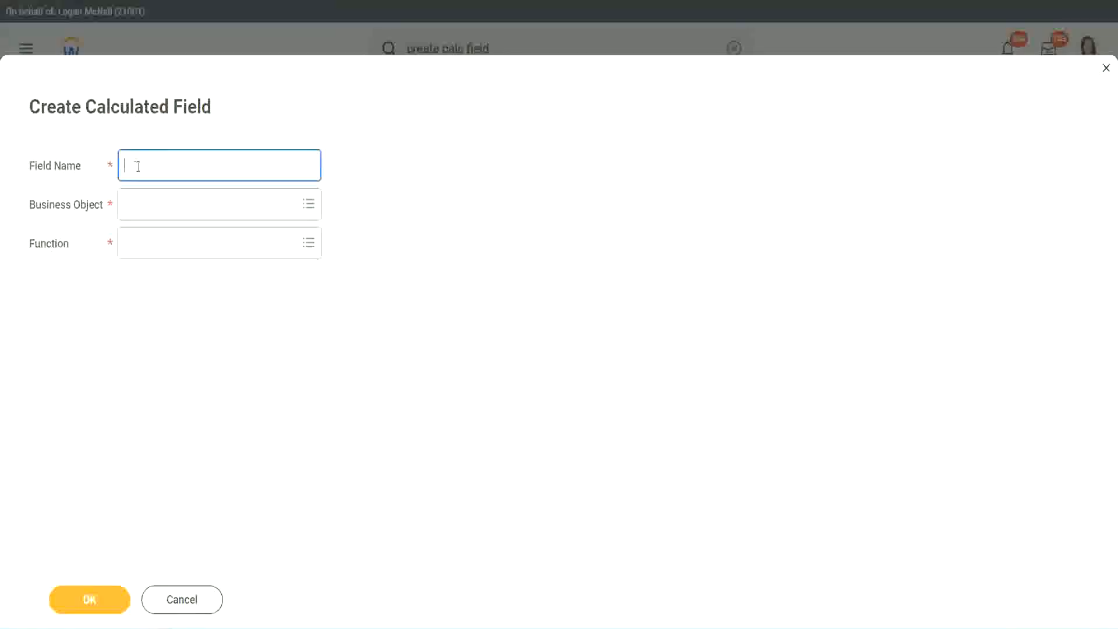
text(CFTC-Amateur)
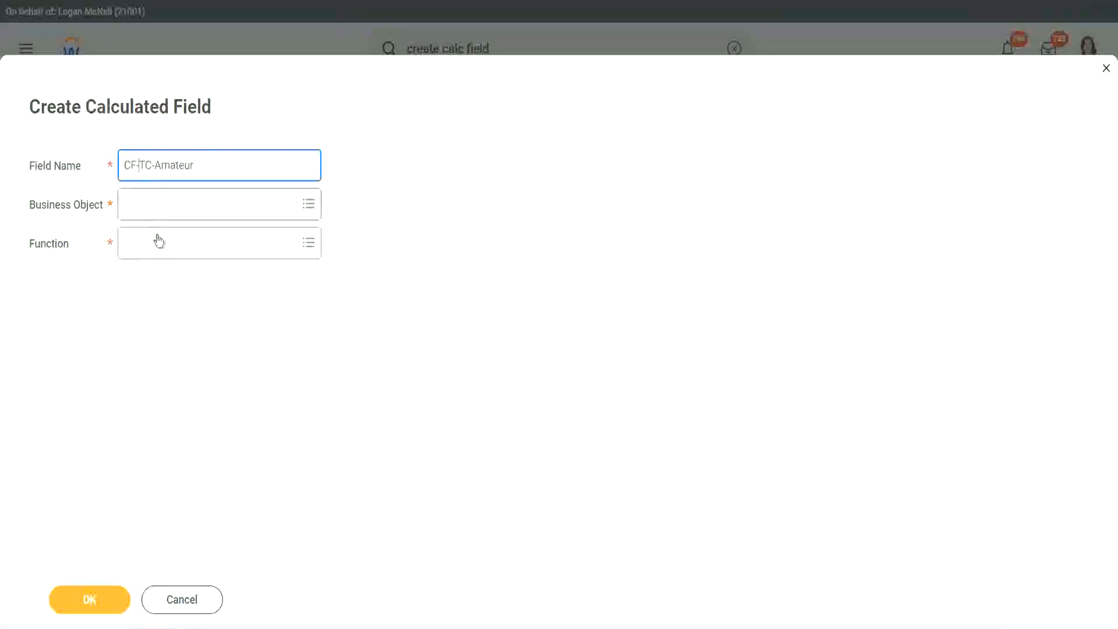
text(WW-)
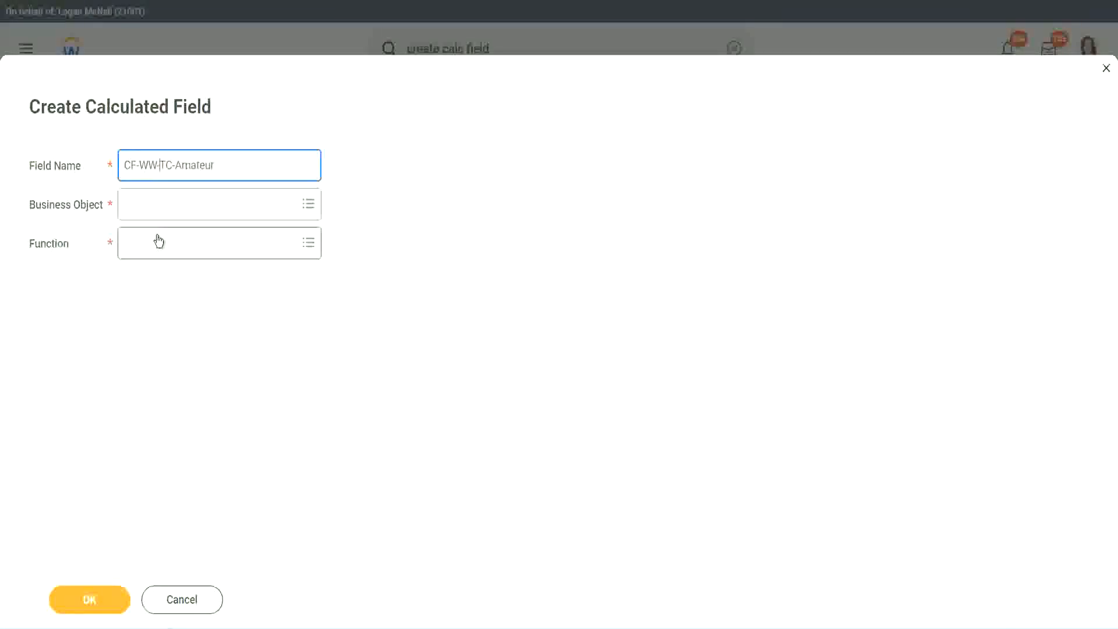
click(158, 205)
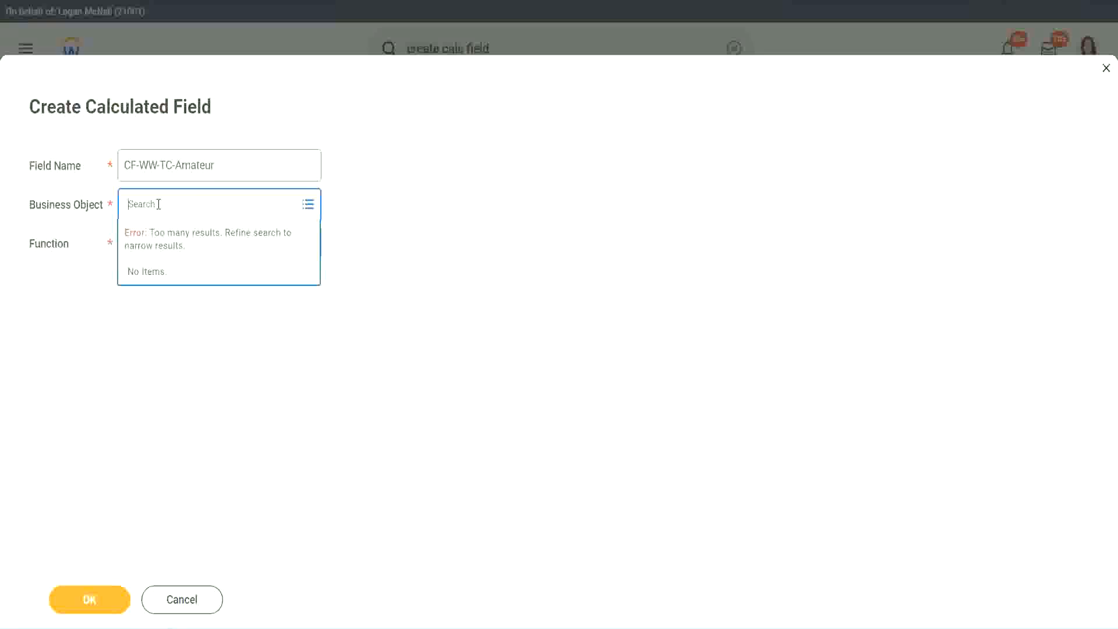
text(worker)
key(BackSpace)
key(BackSpace)
key(BackSpace)
key(BackSpace)
key(BackSpace)
key(BackSpace)
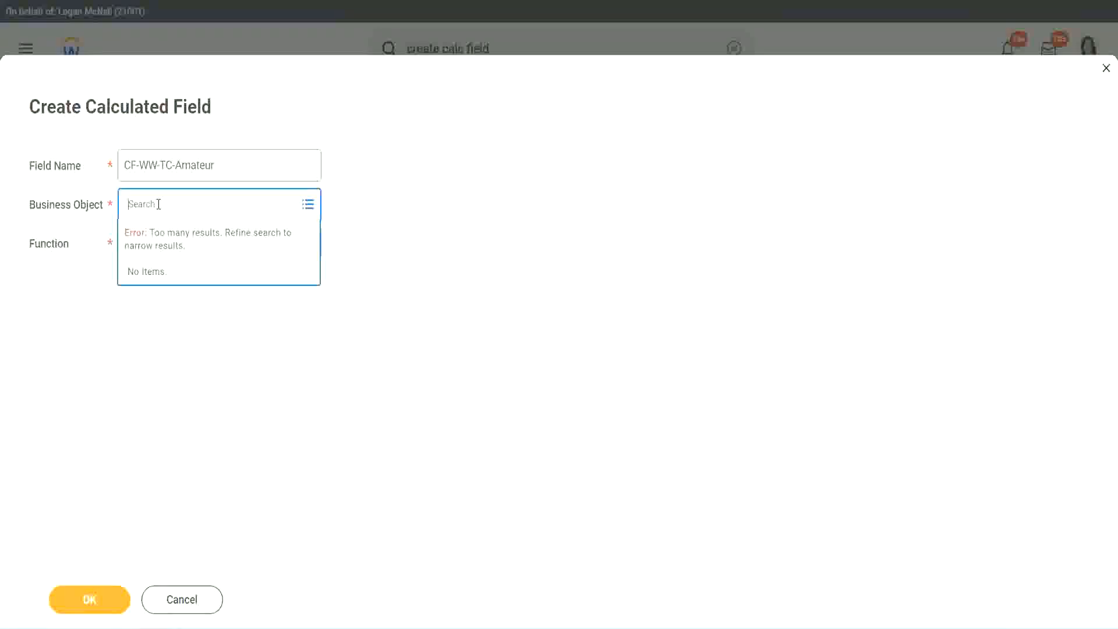
- Set the new calculated field's business object to Global
text(global)
key(Return)
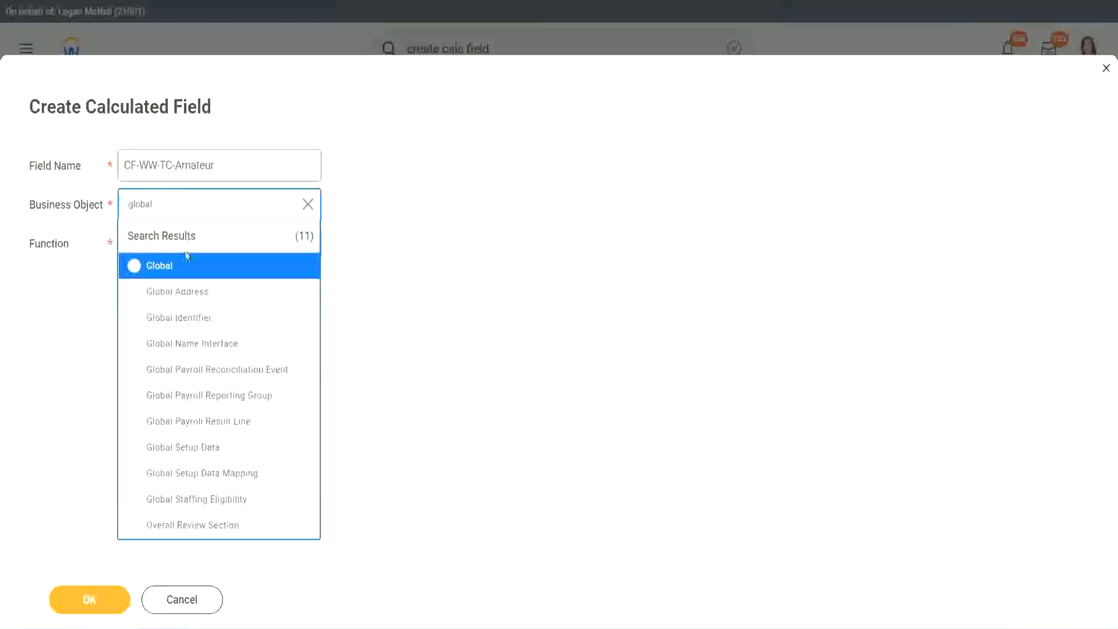
click(176, 271)
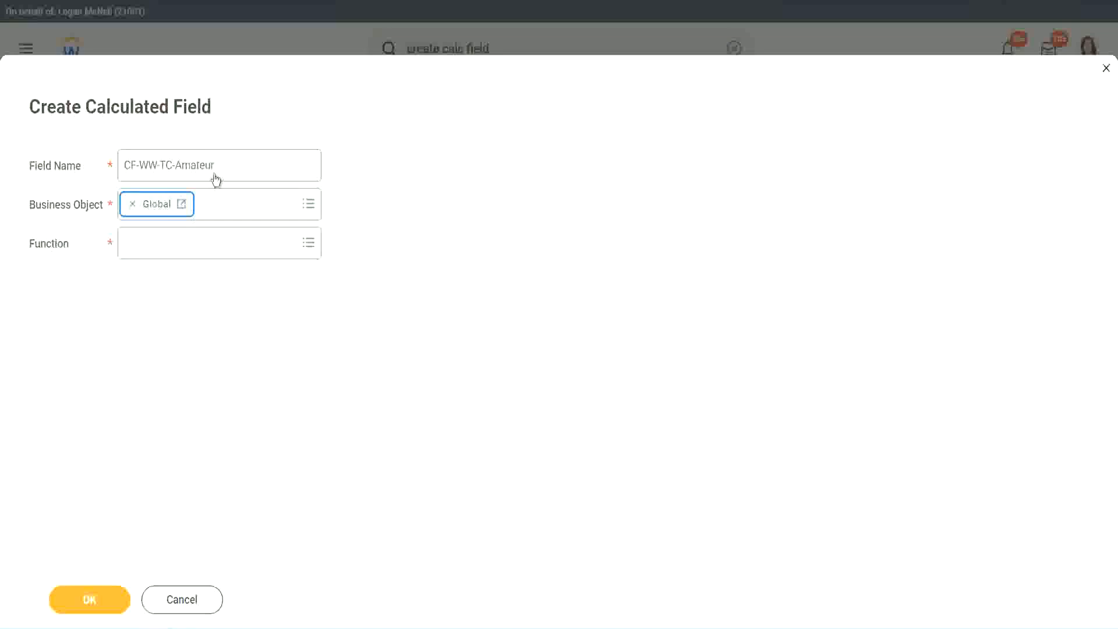
- Copy the word Amateur from the end of the new calculated field's name
triple_click(289, 158)
click(249, 164)
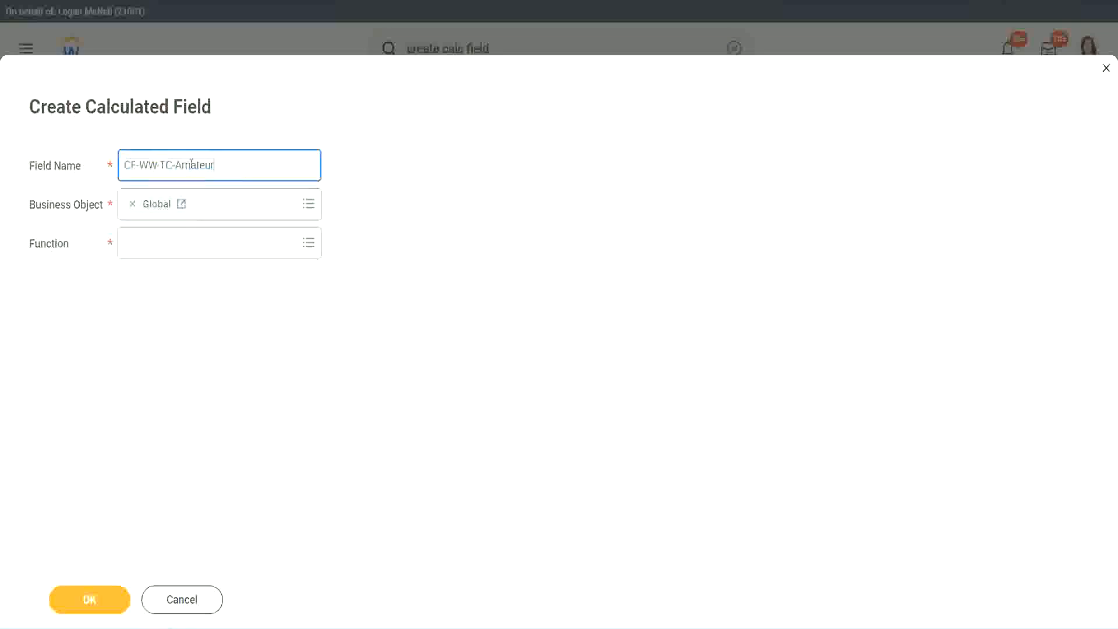
double_click(189, 164)
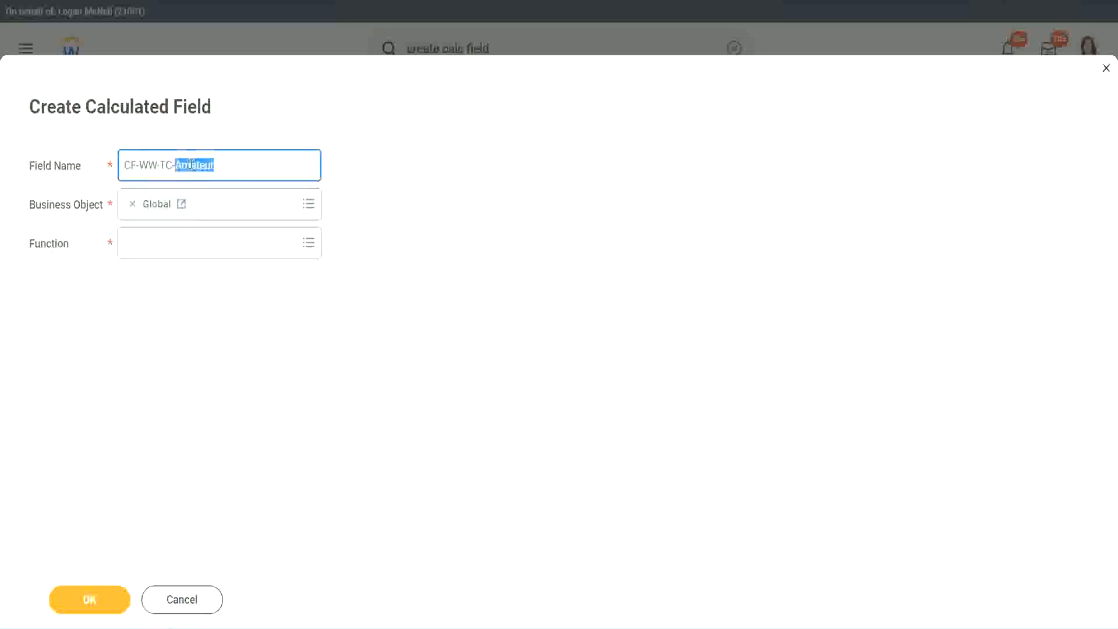
click(231, 163)
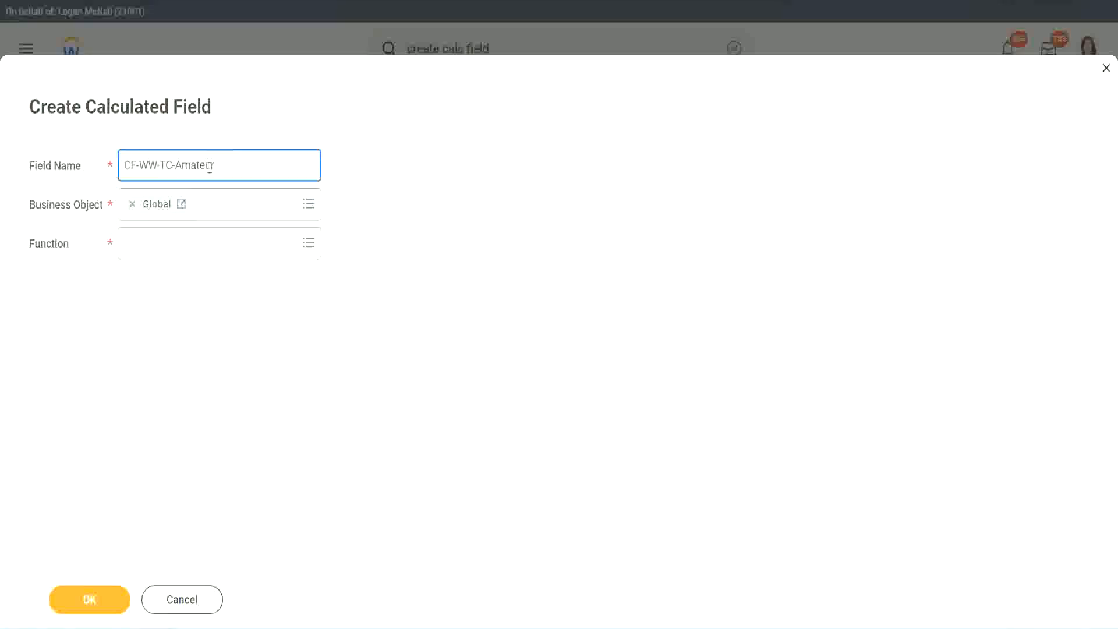
double_click(209, 167)
key(ctrl+c)
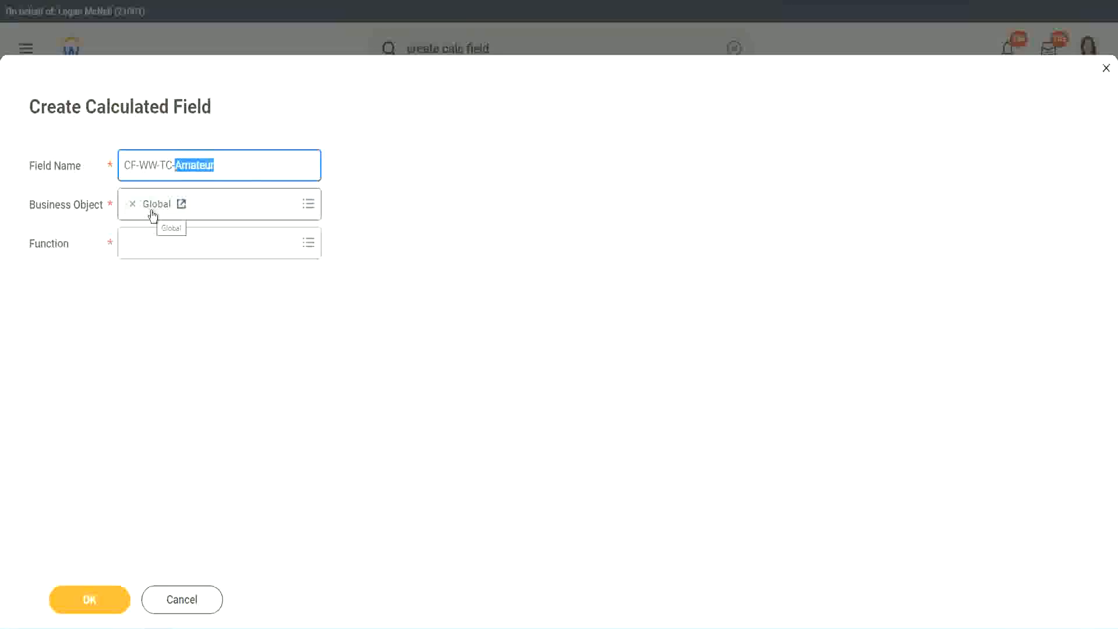
- Set the function to Text Constant, and save the calculated field with the copied text Amateur as its constant
click(157, 248)
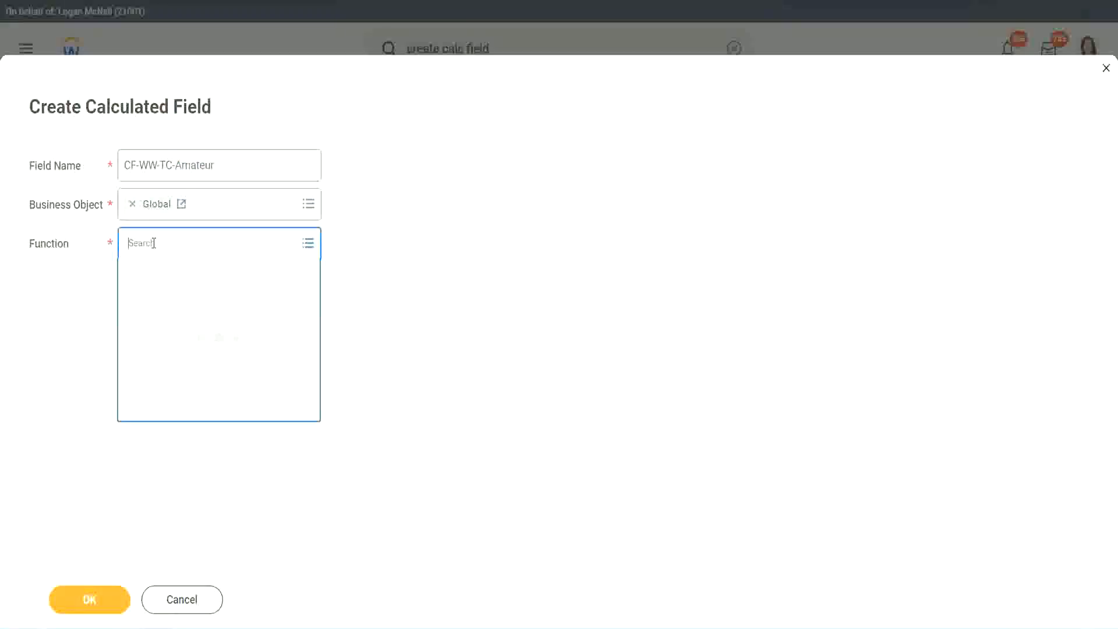
text(text const)
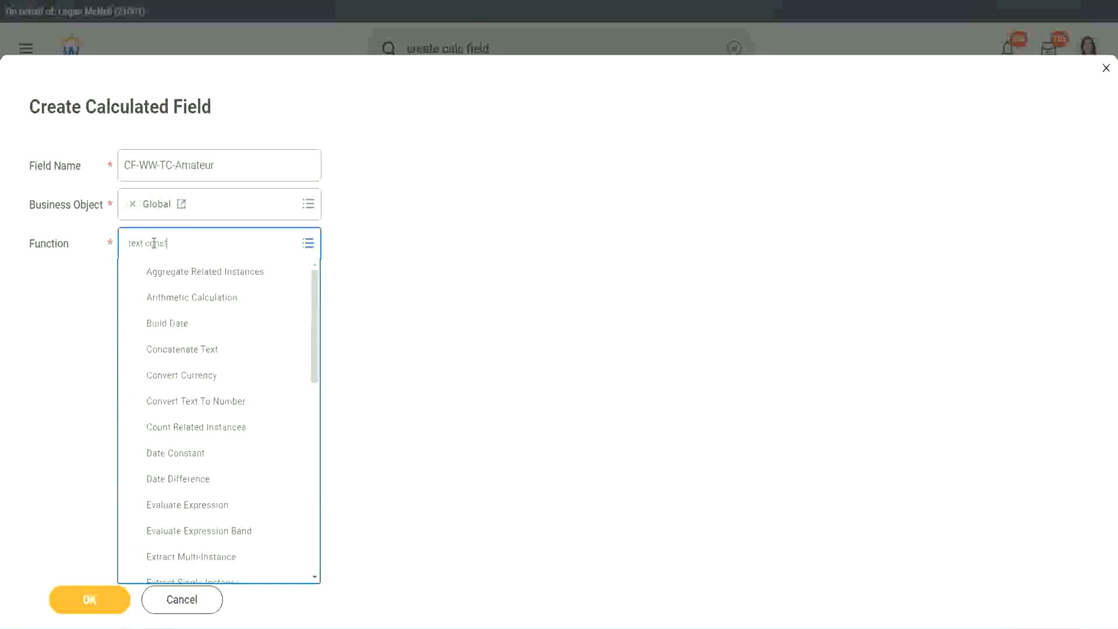
key(Return)
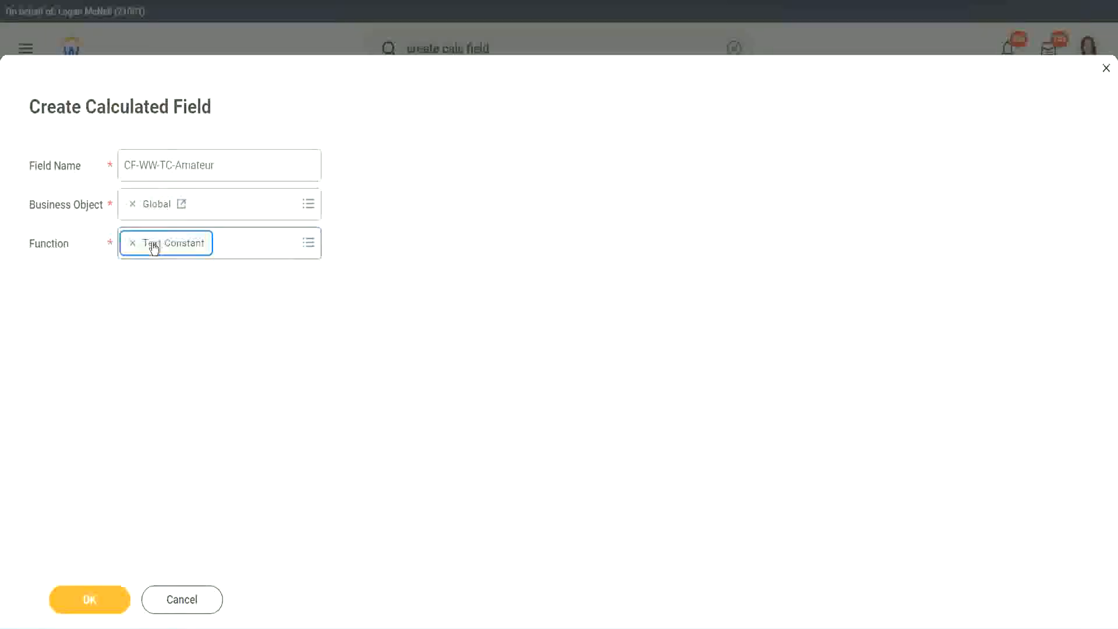
click(92, 607)
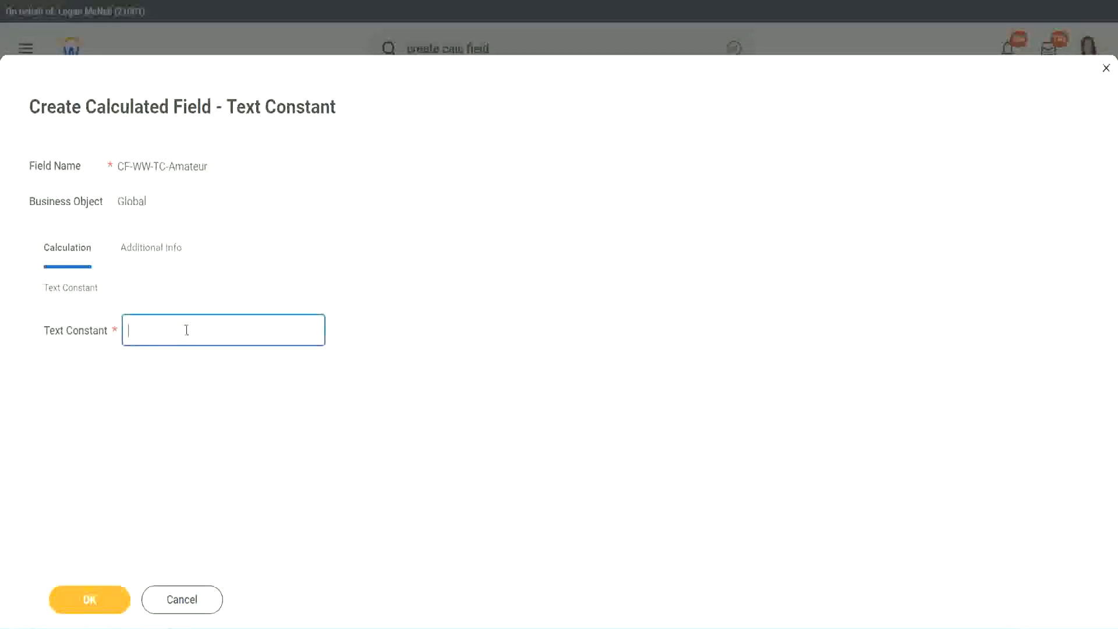
key(ctrl+v)
click(90, 600)
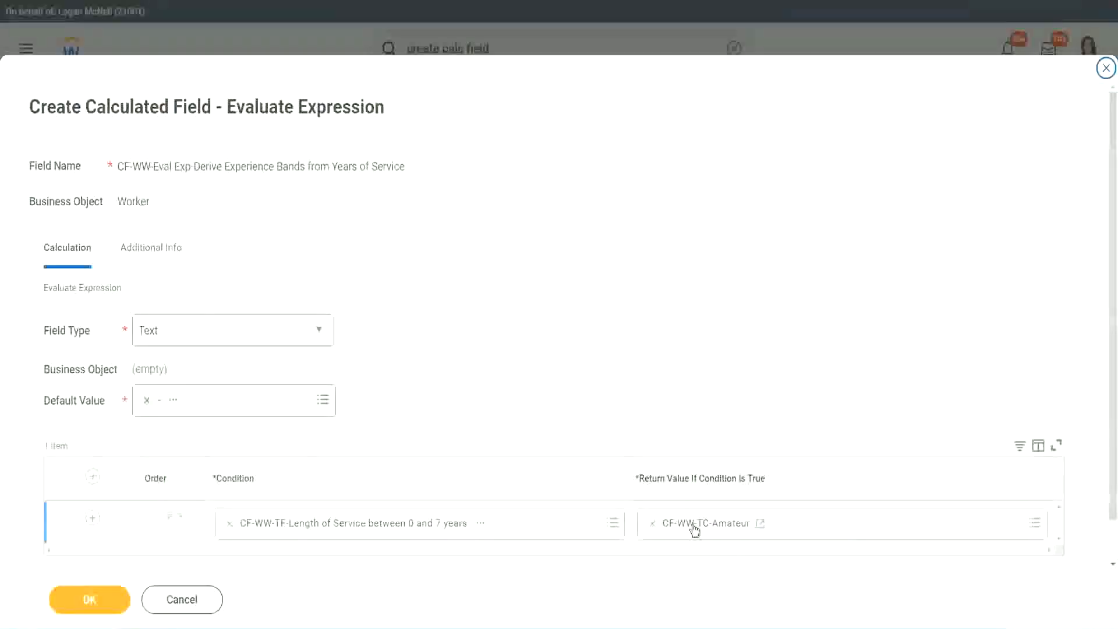
- Copy the text of the CF-WW-TC-Amateur return value and add three empty condition rows below the first one
right_click(695, 527)
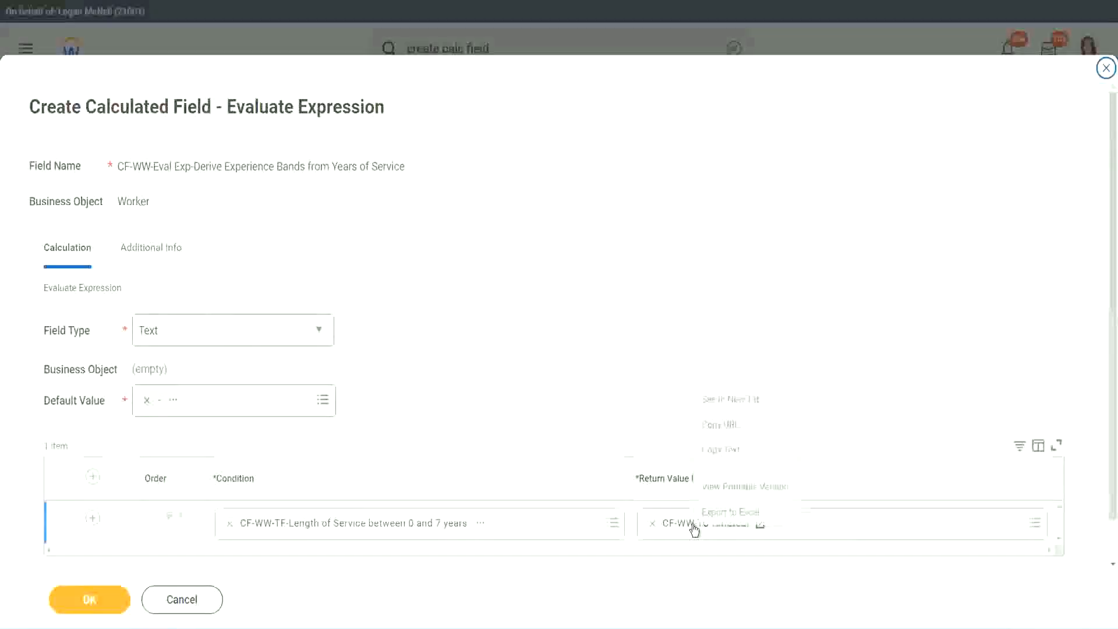
click(731, 450)
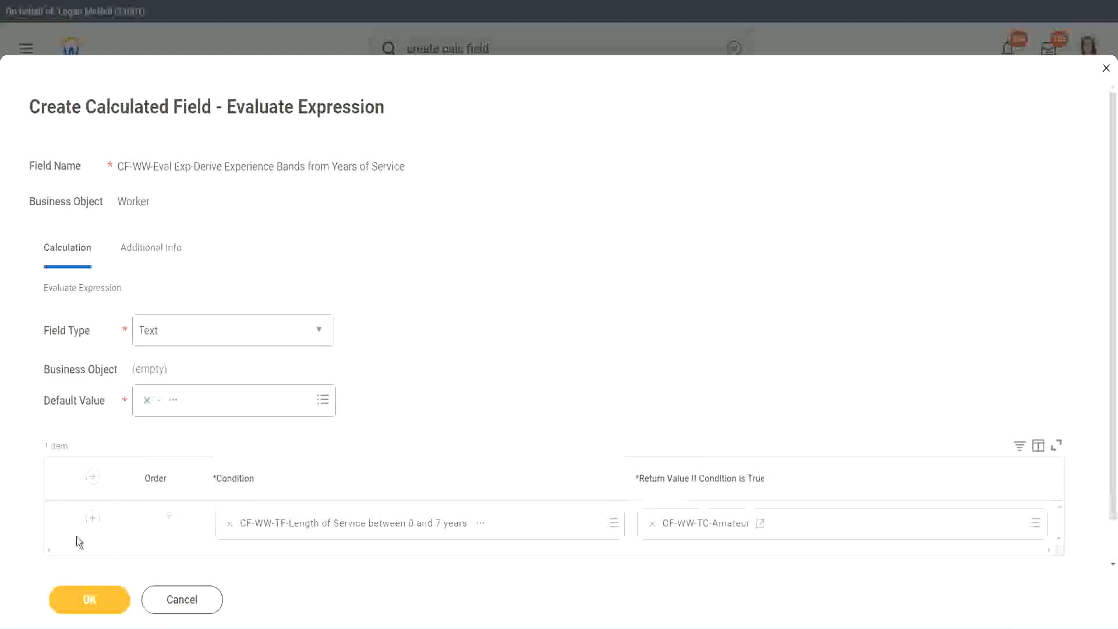
click(93, 518)
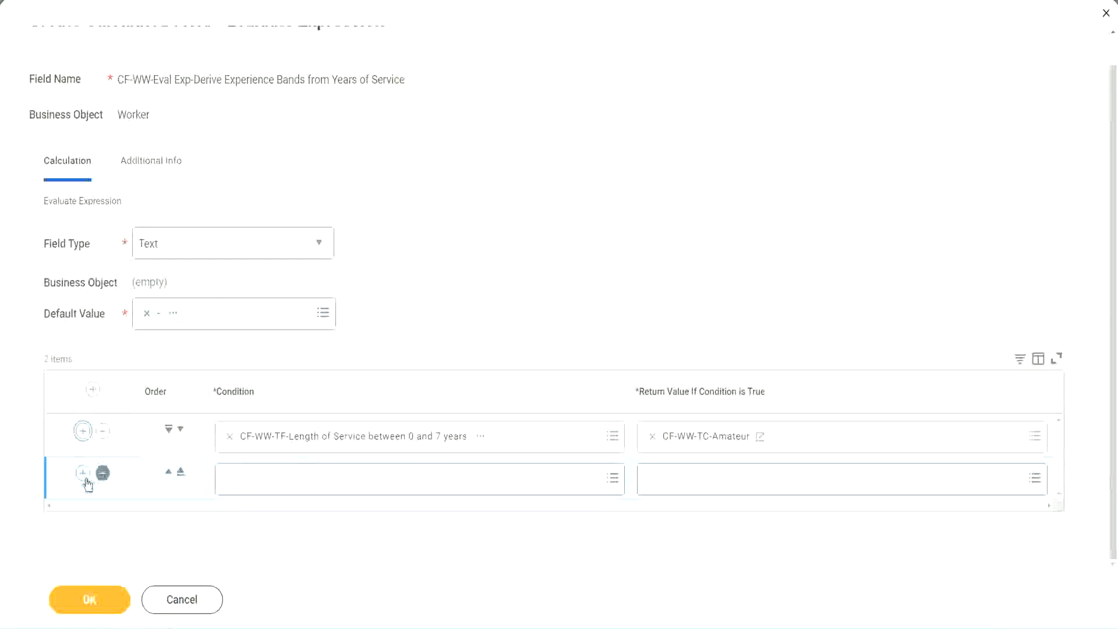
click(84, 473)
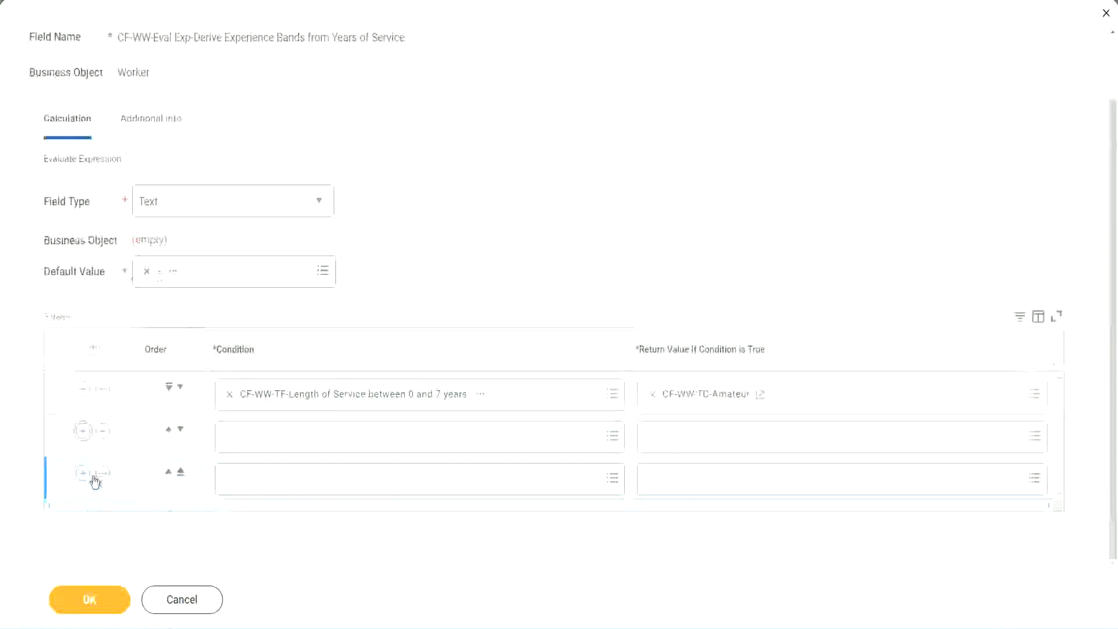
- Set the second row's condition to CF-WW-TF-Length of Service between 8 and 15 years
click(275, 436)
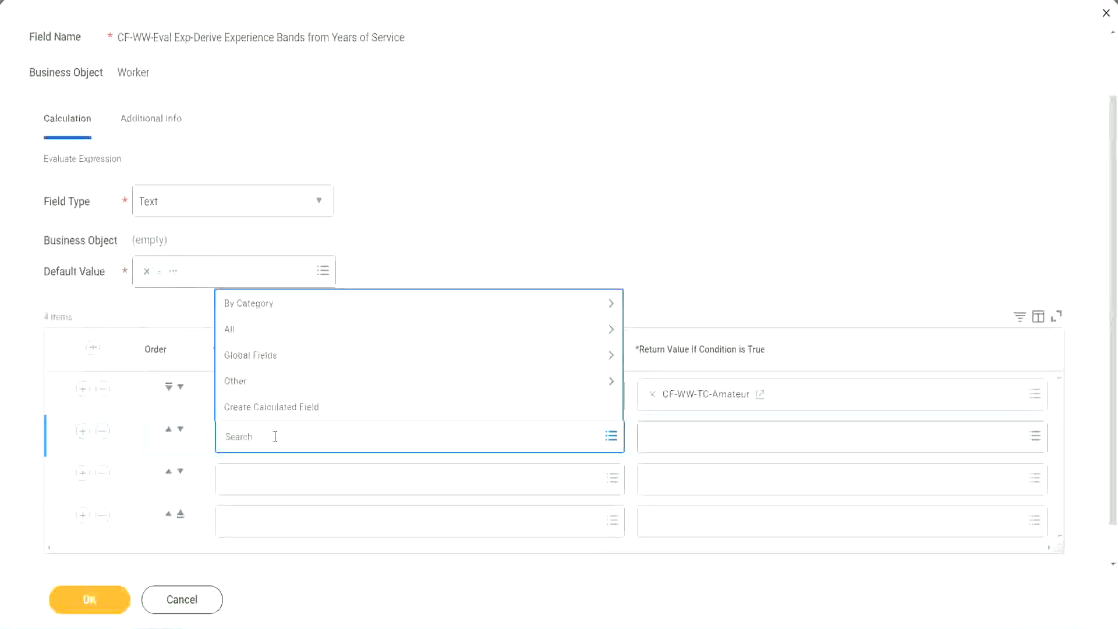
text(cf-ww)
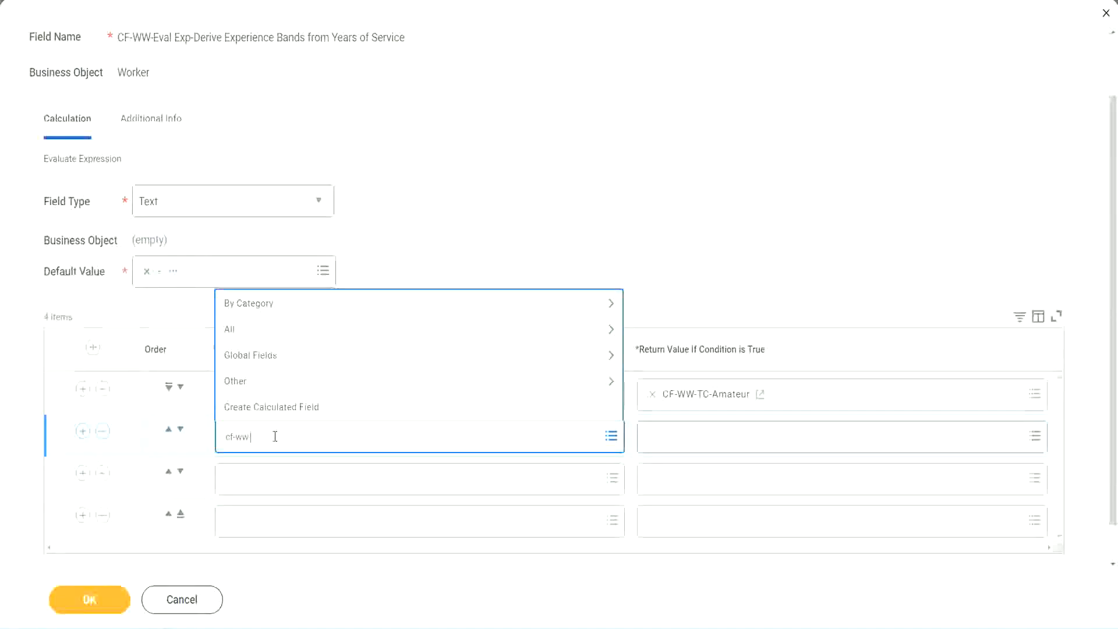
text(-tc)
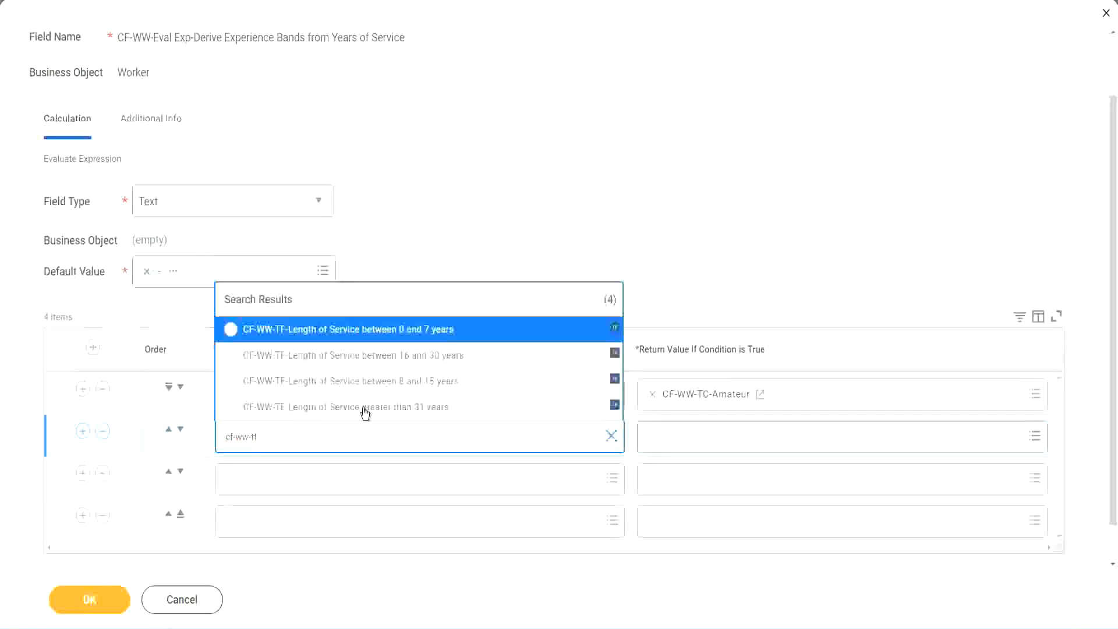
click(432, 383)
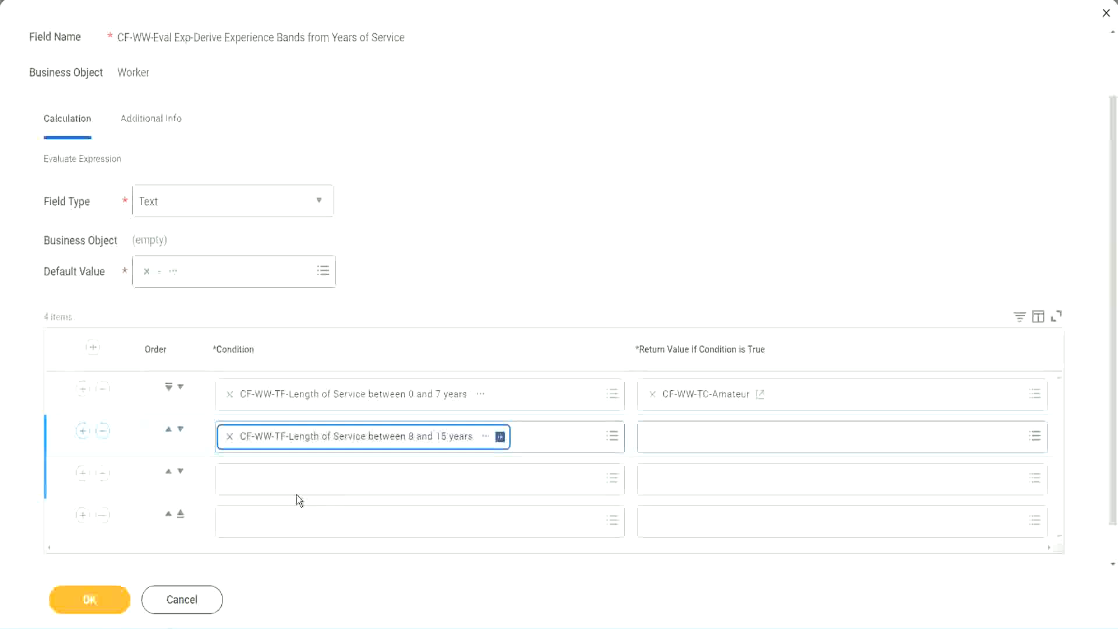
- Set the third row's condition to CF-WW-TF-Length of Service between 16 and 30 years
click(283, 479)
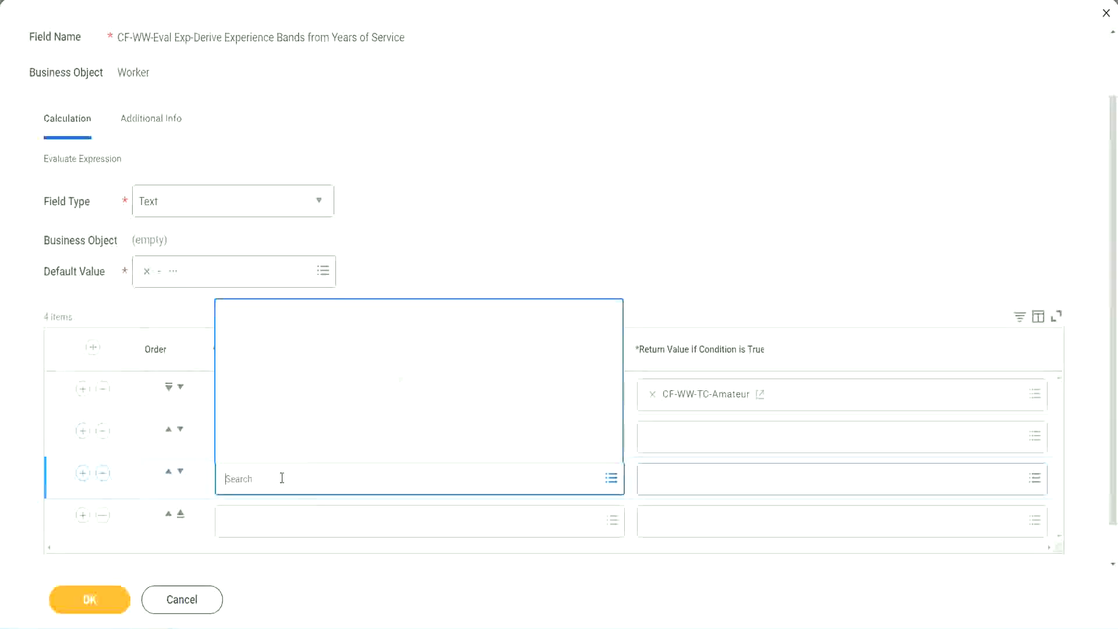
text(cf-ww)
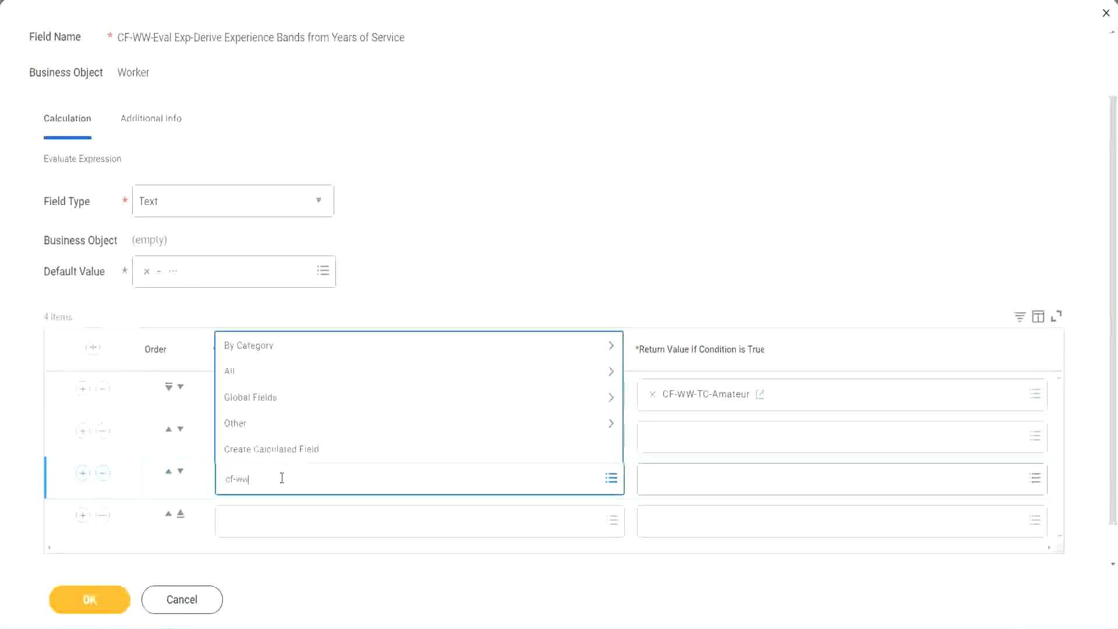
text(-tf)
key(Return)
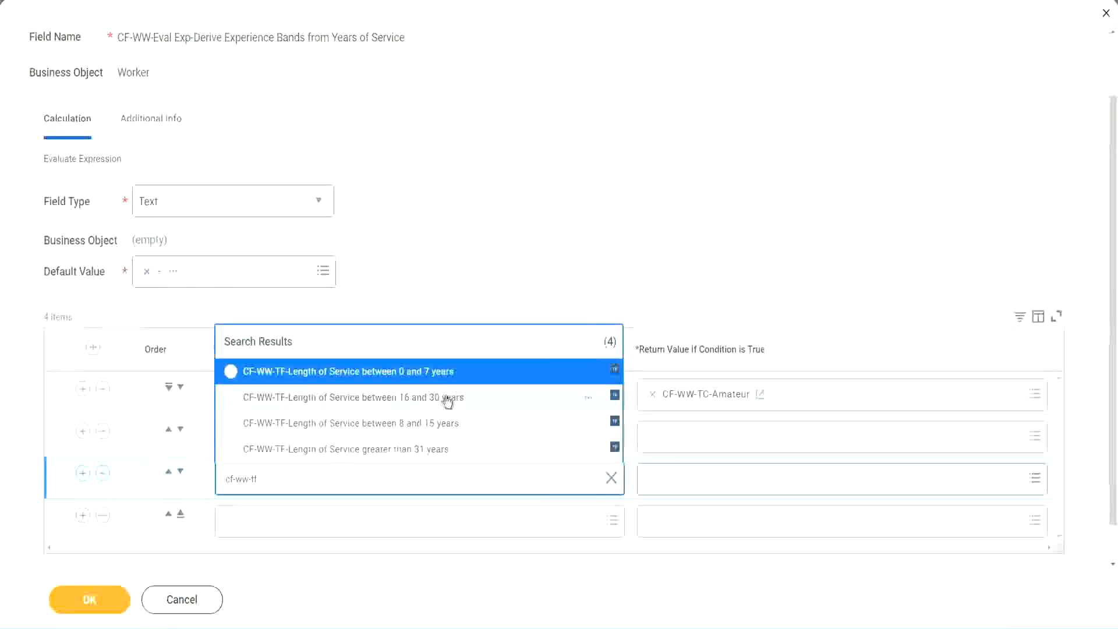
click(448, 403)
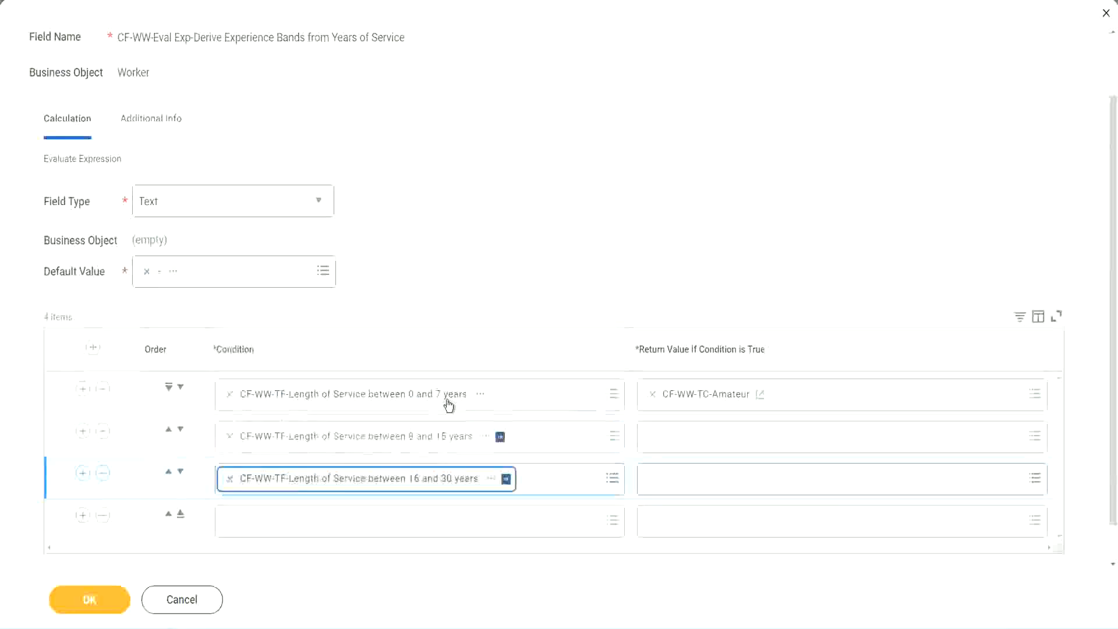
- Set the fourth row's condition to CF-WW-TF-Length of Service greater than 31 years
click(265, 528)
text(c)
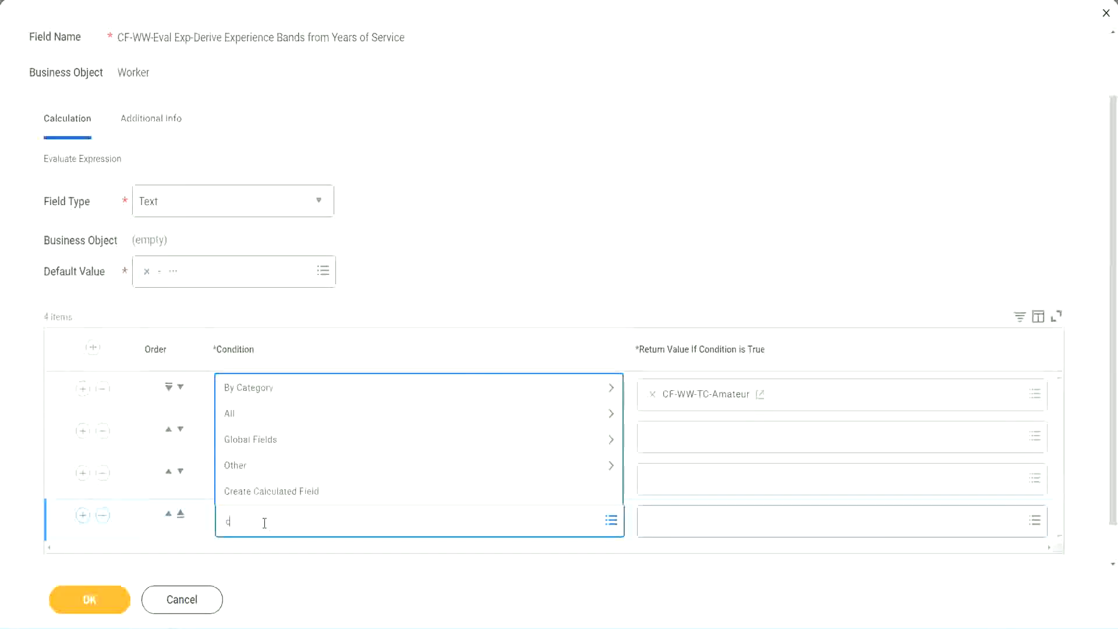
text(f-ww)
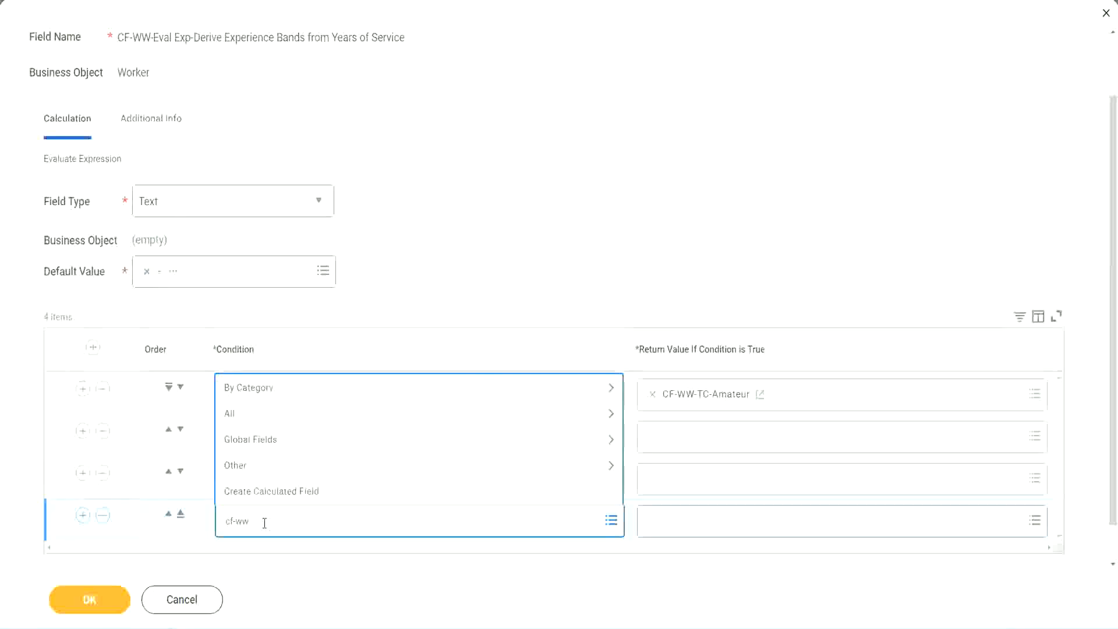
text( tf 31)
key(Return)
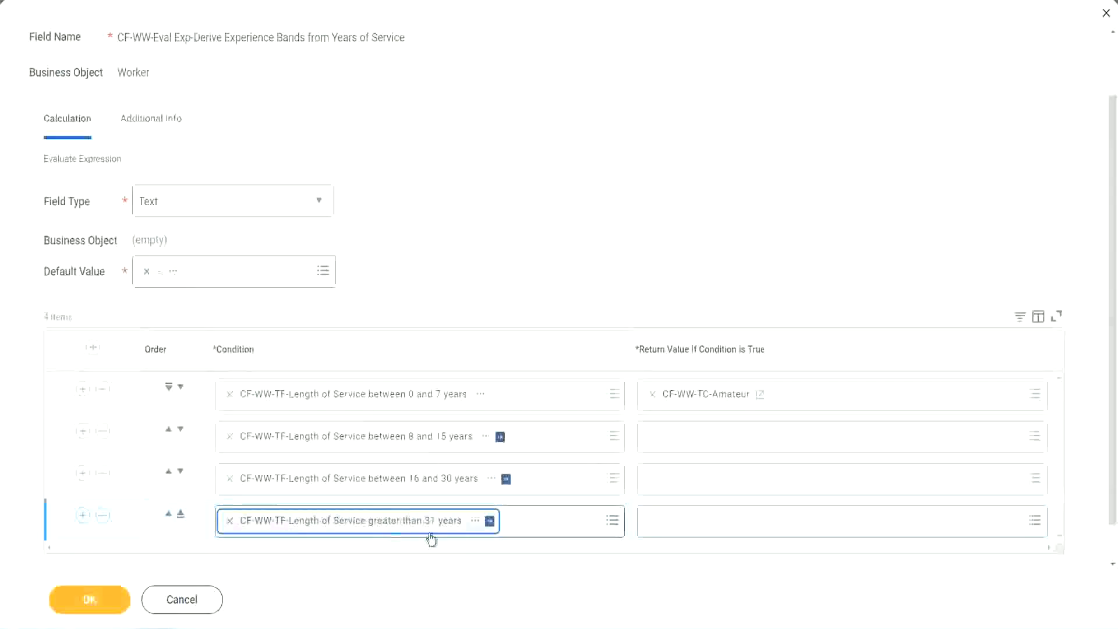
click(501, 241)
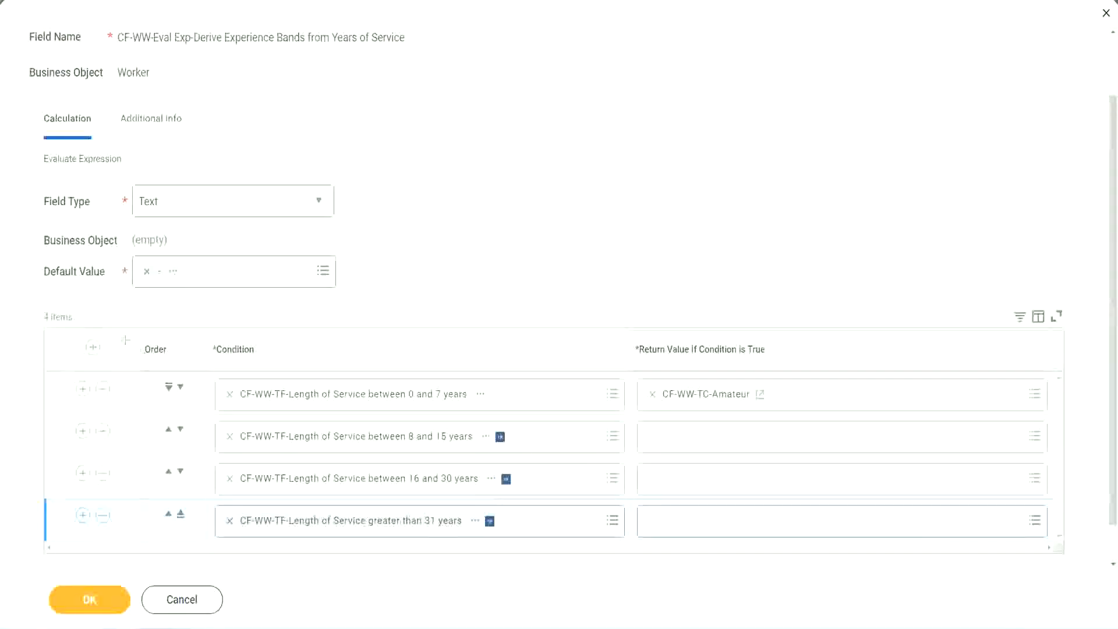
drag(126, 339, 124, 460)
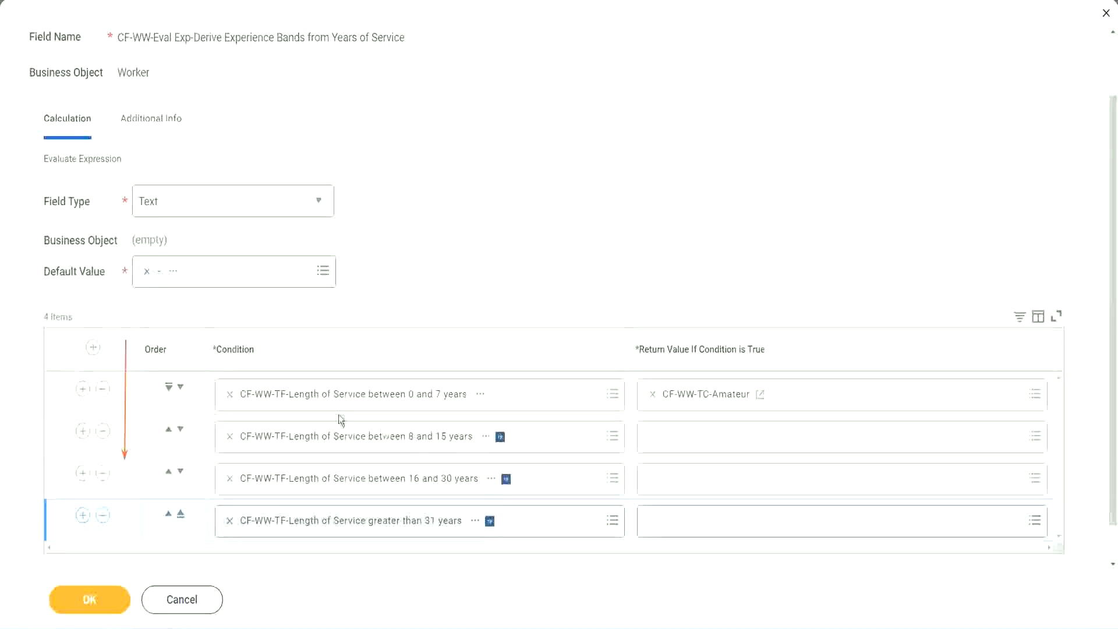
- Move the 8 to 15 years condition above the 0 to 7 years condition and back to second place
click(169, 432)
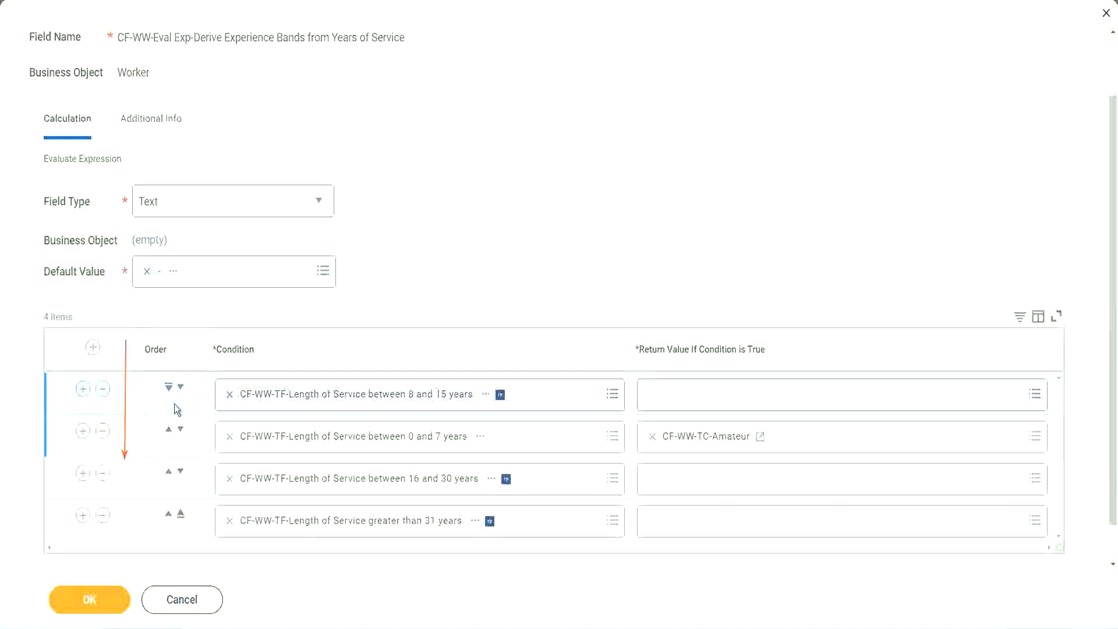
click(181, 386)
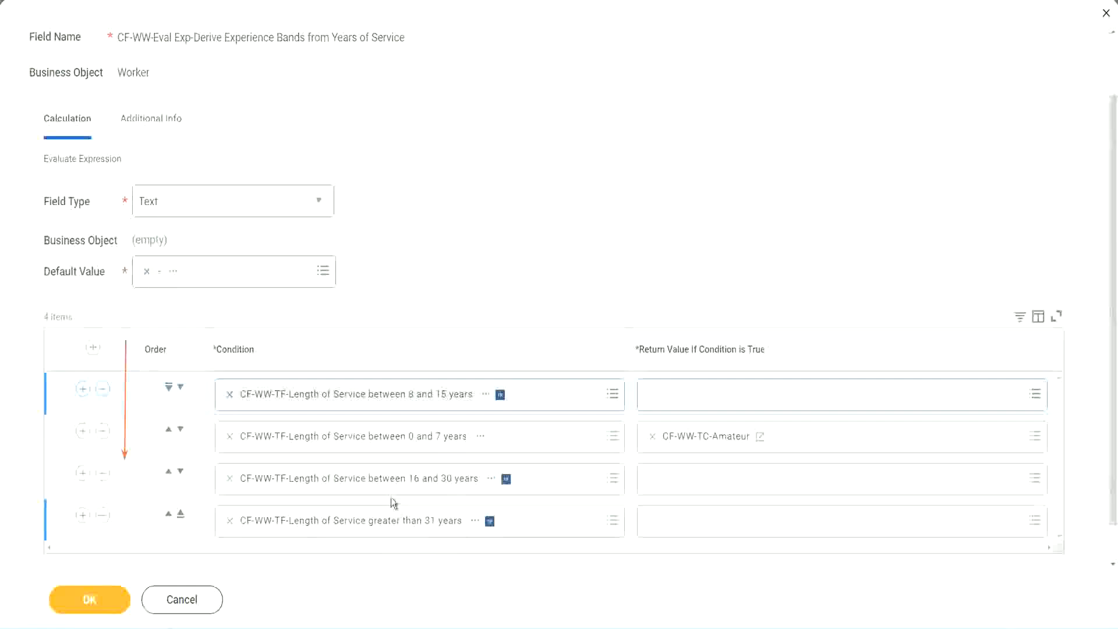
right_click(707, 446)
click(730, 499)
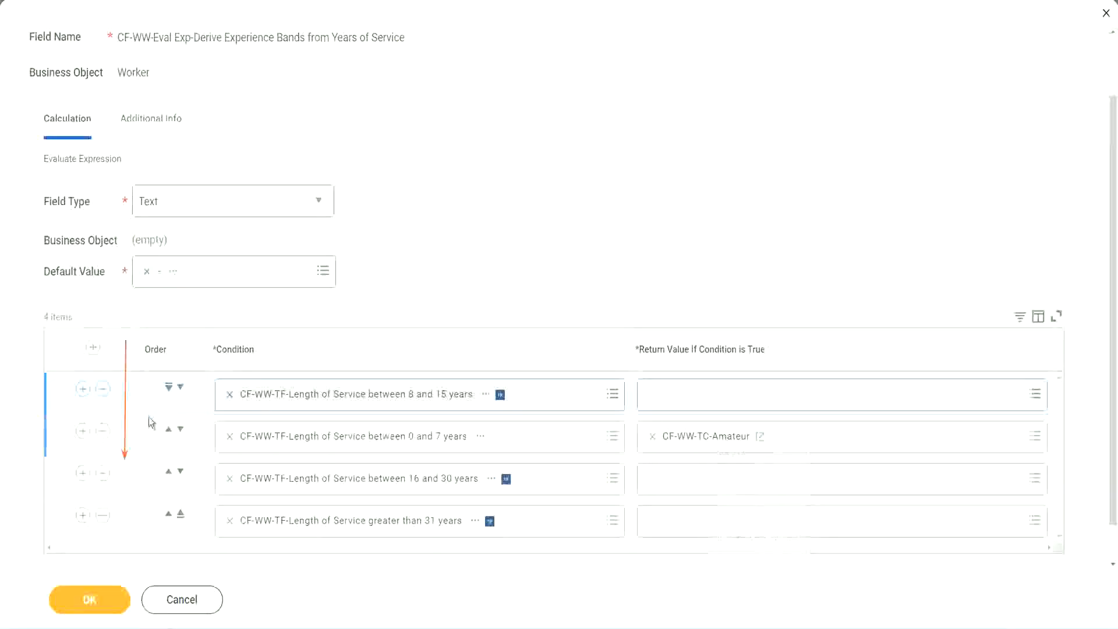
click(180, 387)
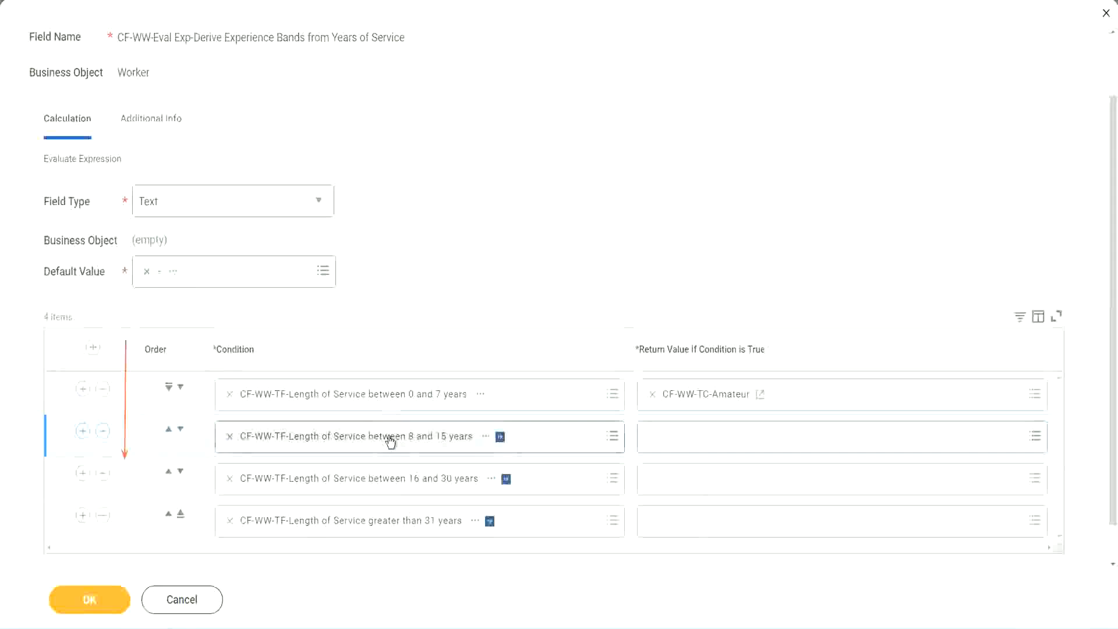
- Create a calculated field CF-WW-TC-Experienced for the 8 to 15 years return value, with business object Global and function Text Constant
click(651, 435)
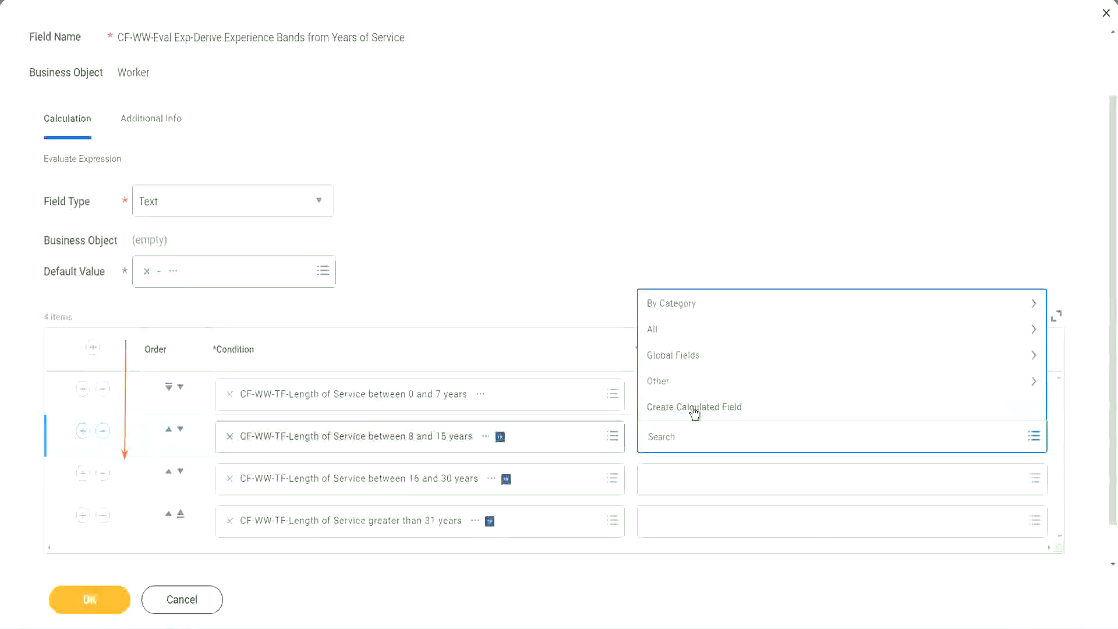
click(694, 409)
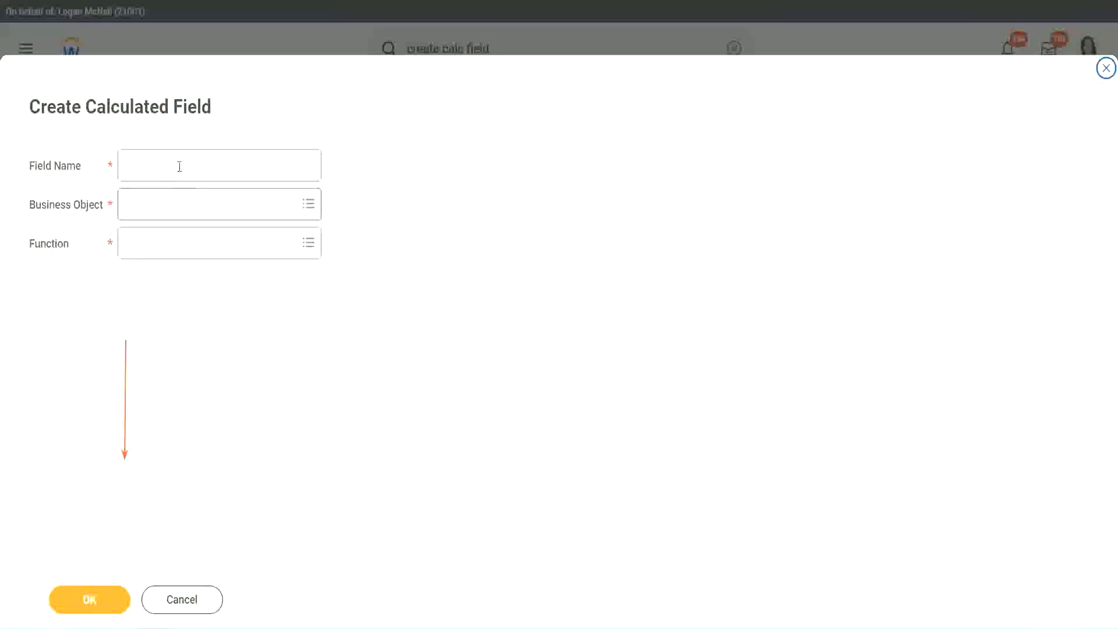
click(178, 165)
key(ctrl+v)
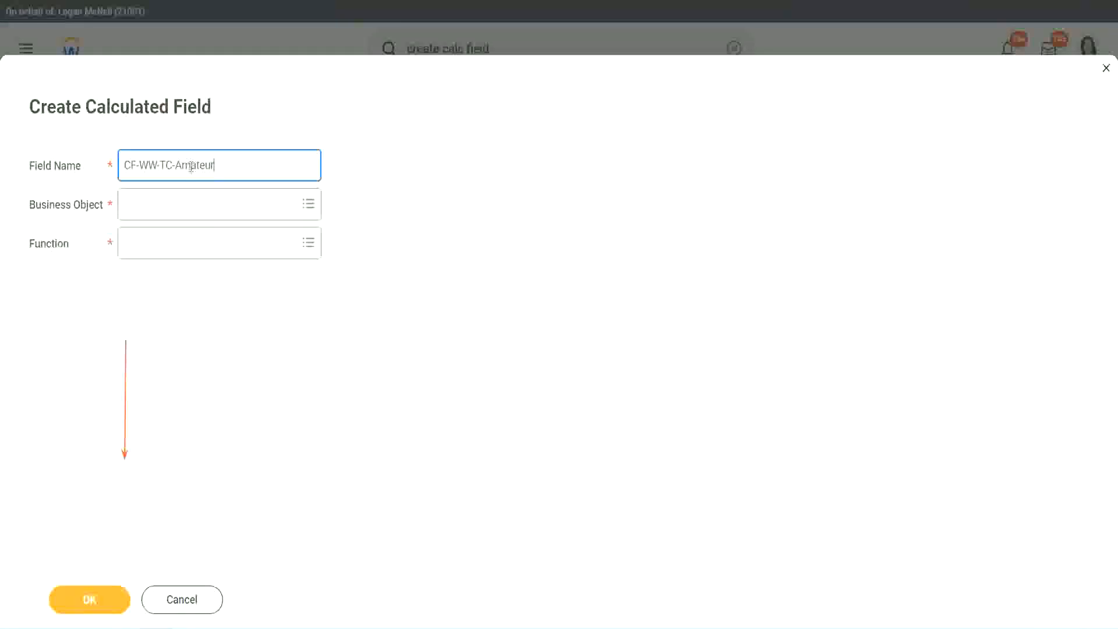
double_click(191, 167)
text(Experienced)
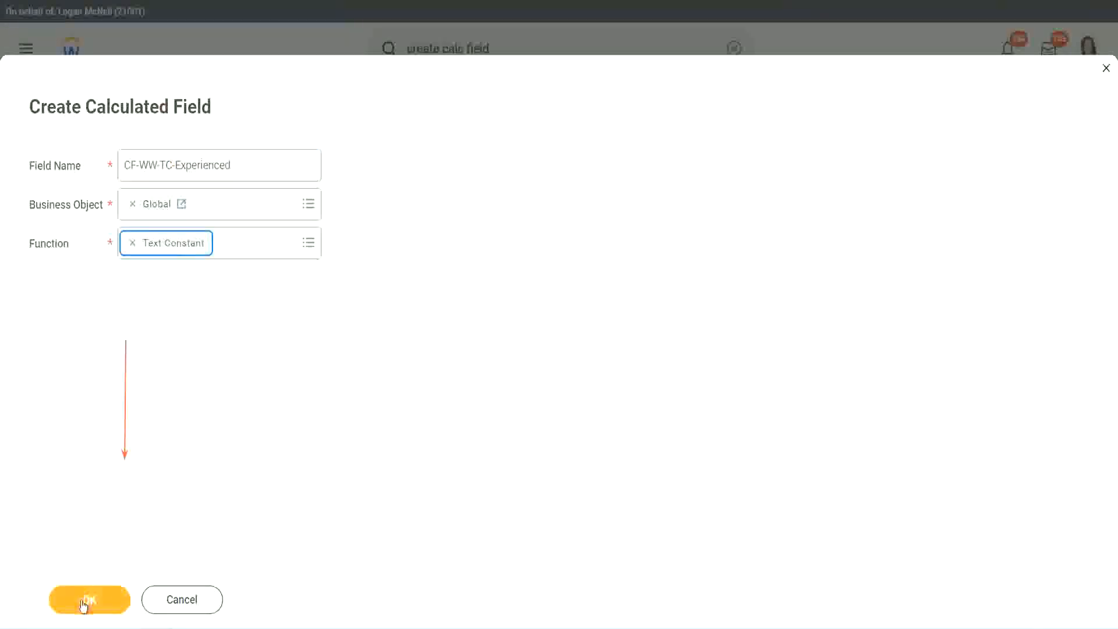
click(87, 599)
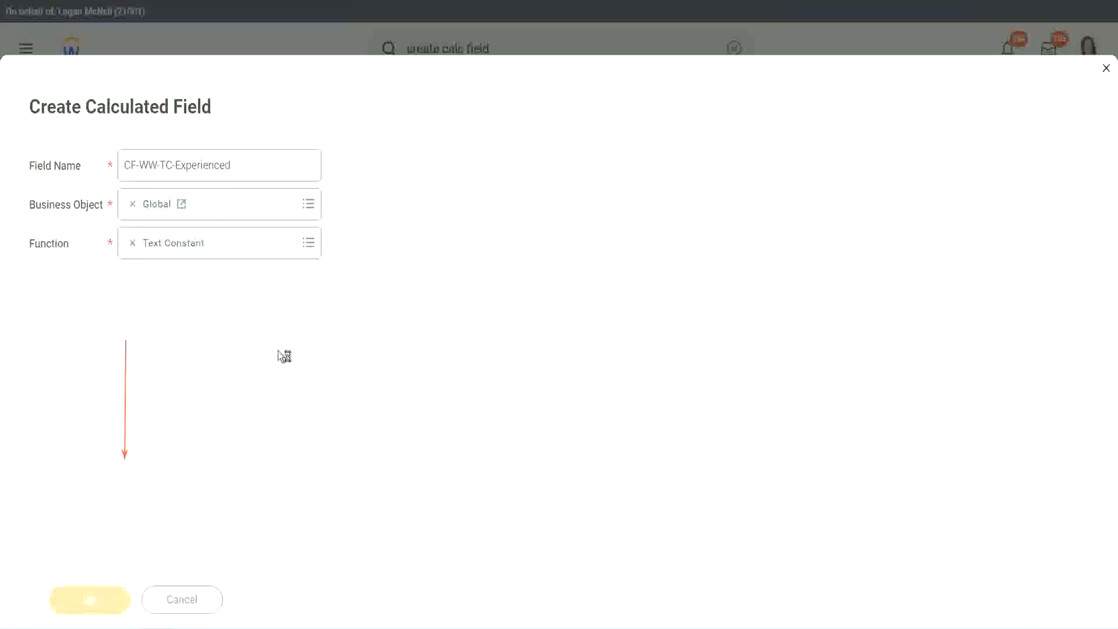
- Set the text constant to Experienced and save the calculated field as the row's return value
click(172, 329)
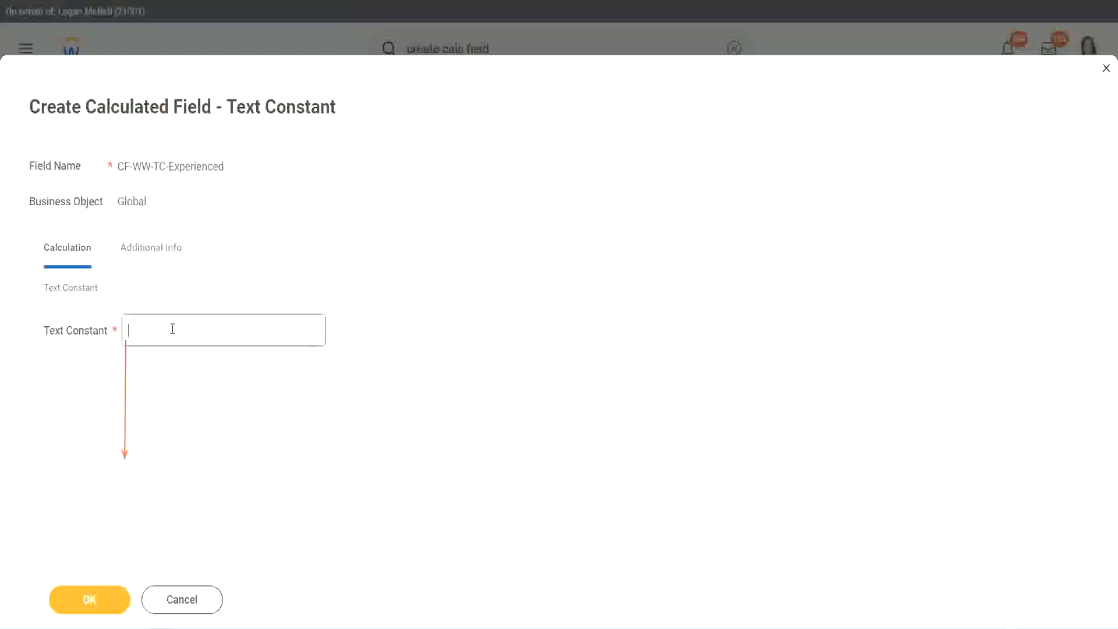
text(Experienced)
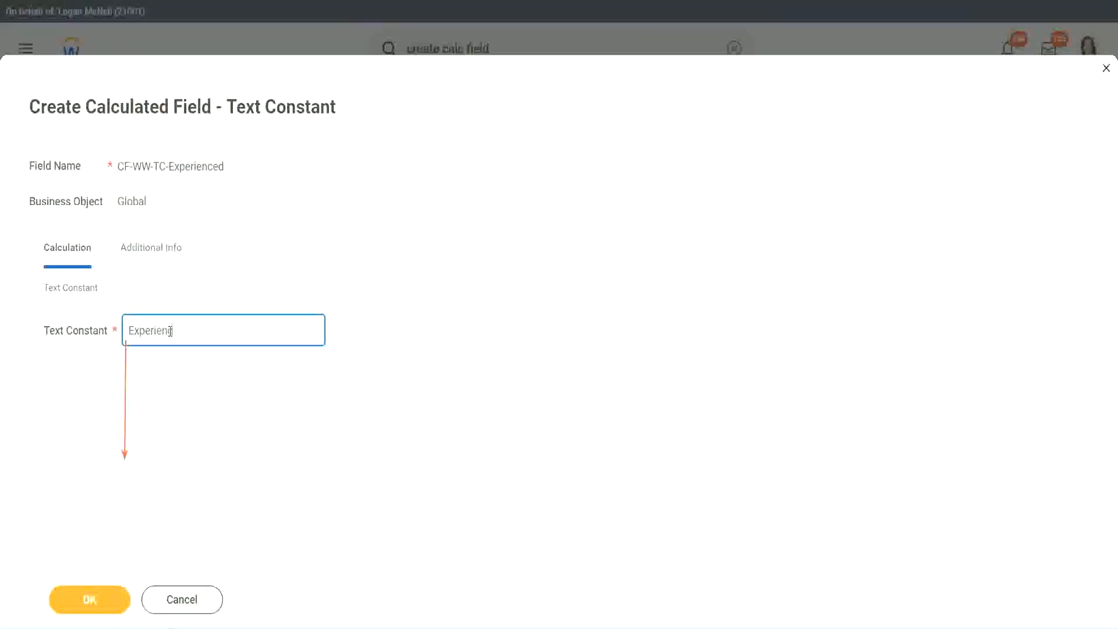
click(92, 598)
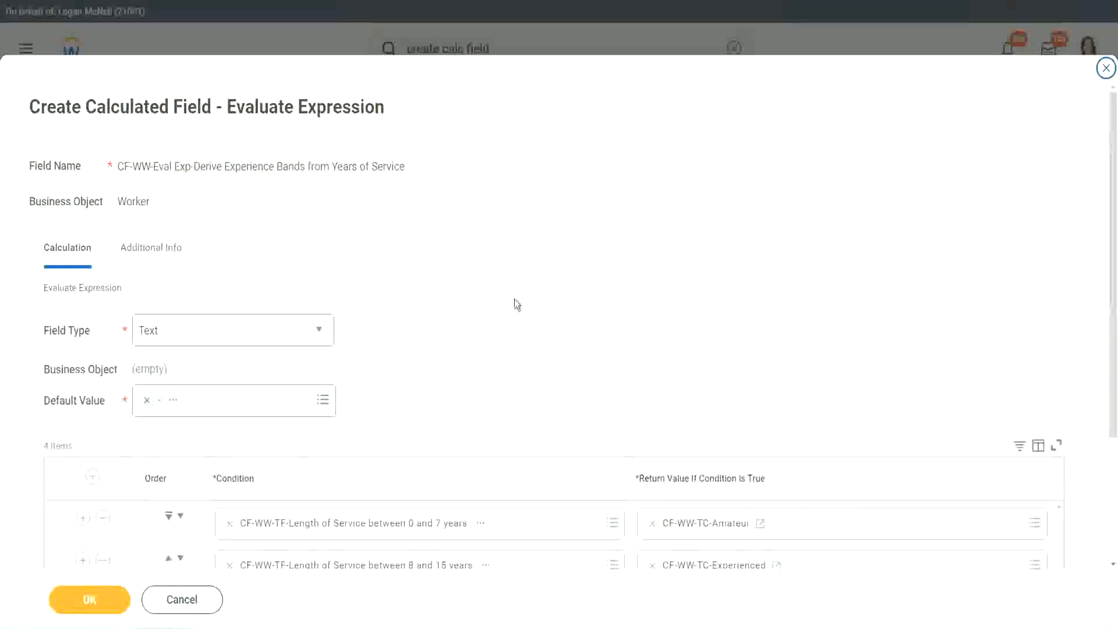
- Start a new calculated field for the 16 to 30 years return value and paste the copied name CF-WW-TC-Amateur
scroll(514, 298, down, 2)
click(695, 441)
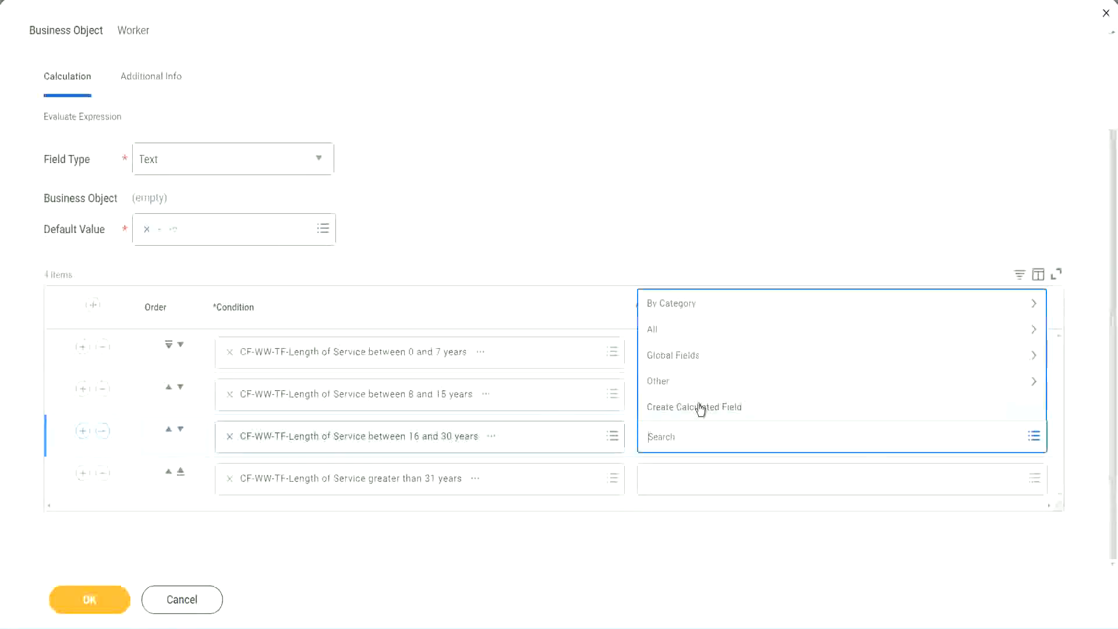
click(700, 409)
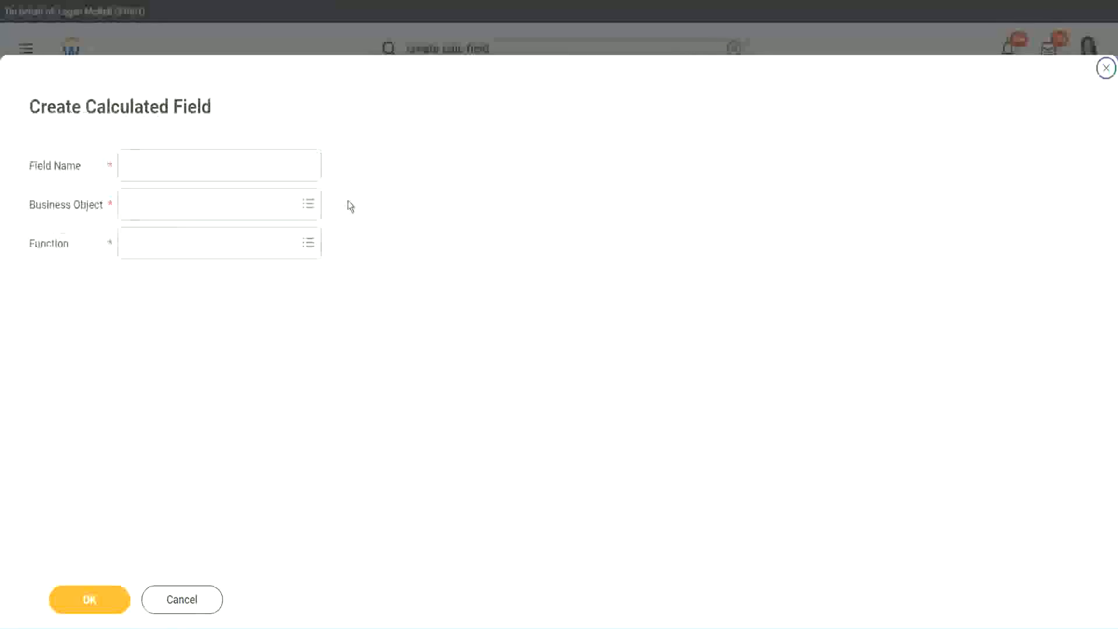
click(236, 165)
text(CF_WW_TC_Annotated)
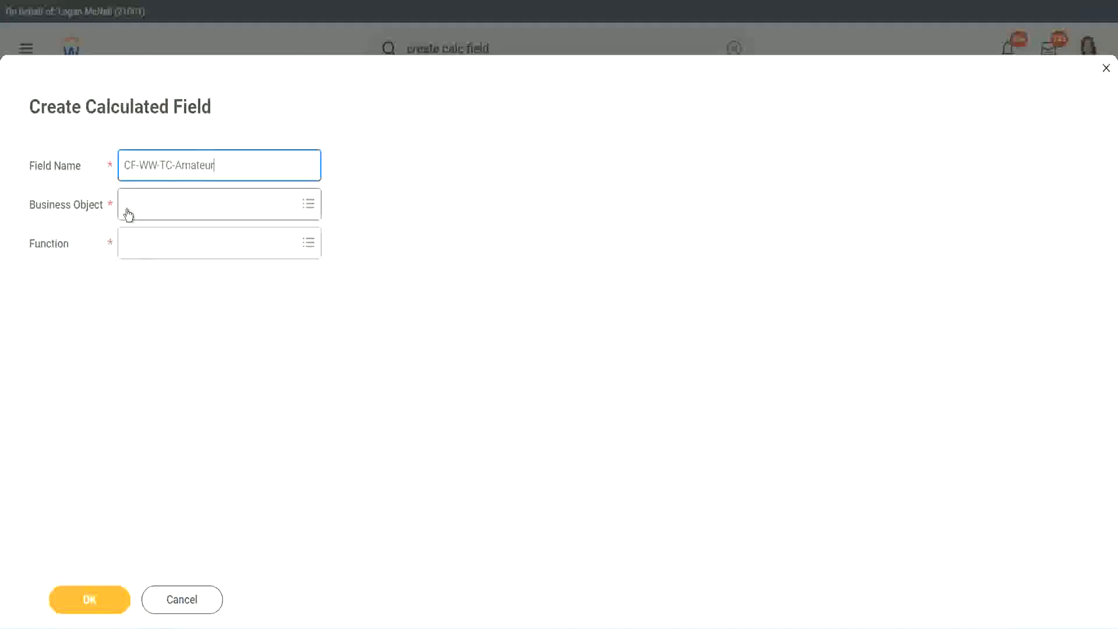
- Set the new calculated field's business object to Global and change its name to CF-WW-TC-Senior
click(128, 205)
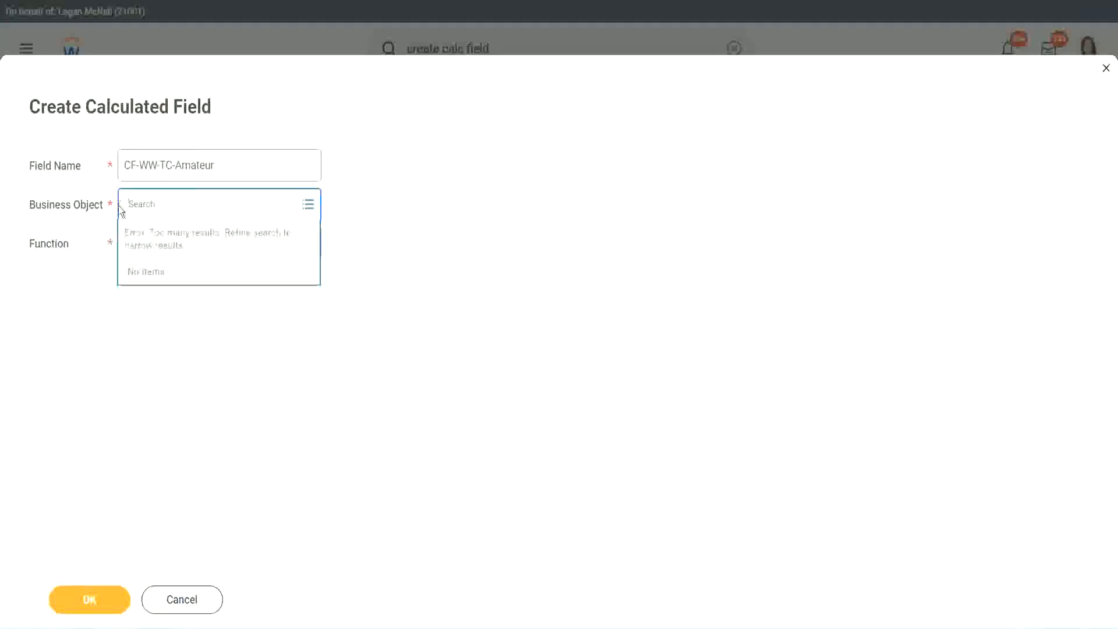
text(global)
key(Return)
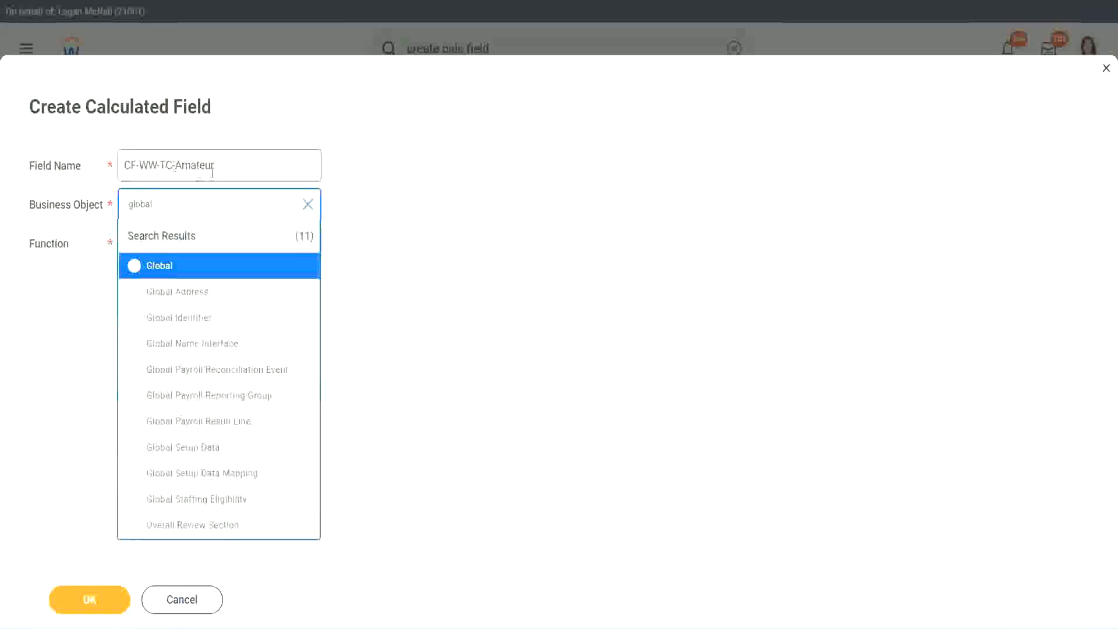
click(157, 268)
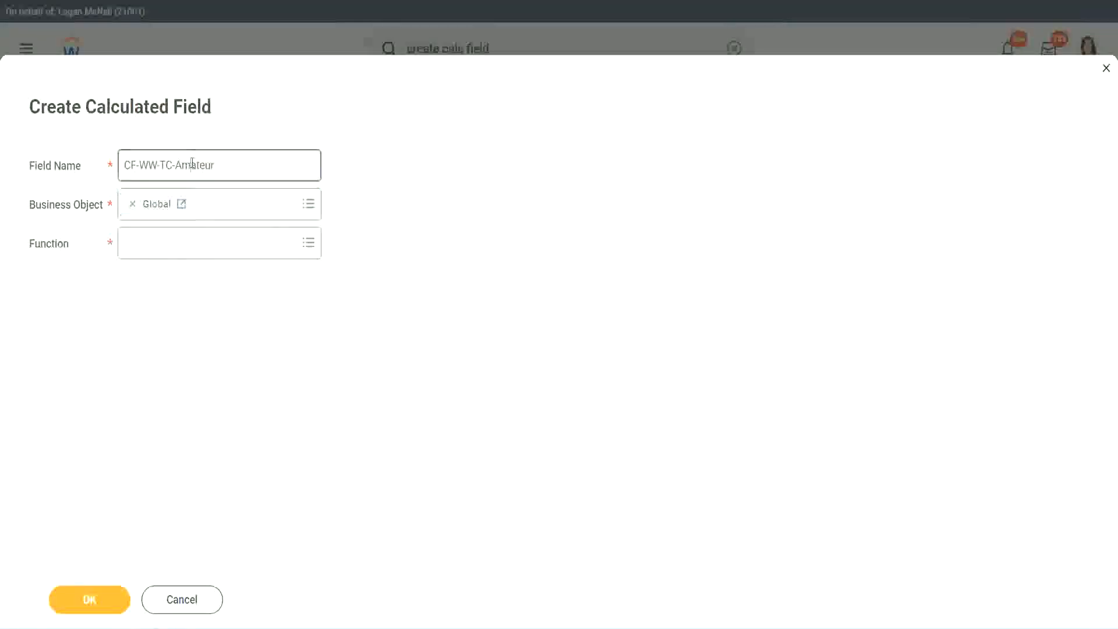
double_click(205, 164)
text(Senior)
- Choose the Text Constant function for CF-WW-TC-Senior and continue to its definition
click(178, 255)
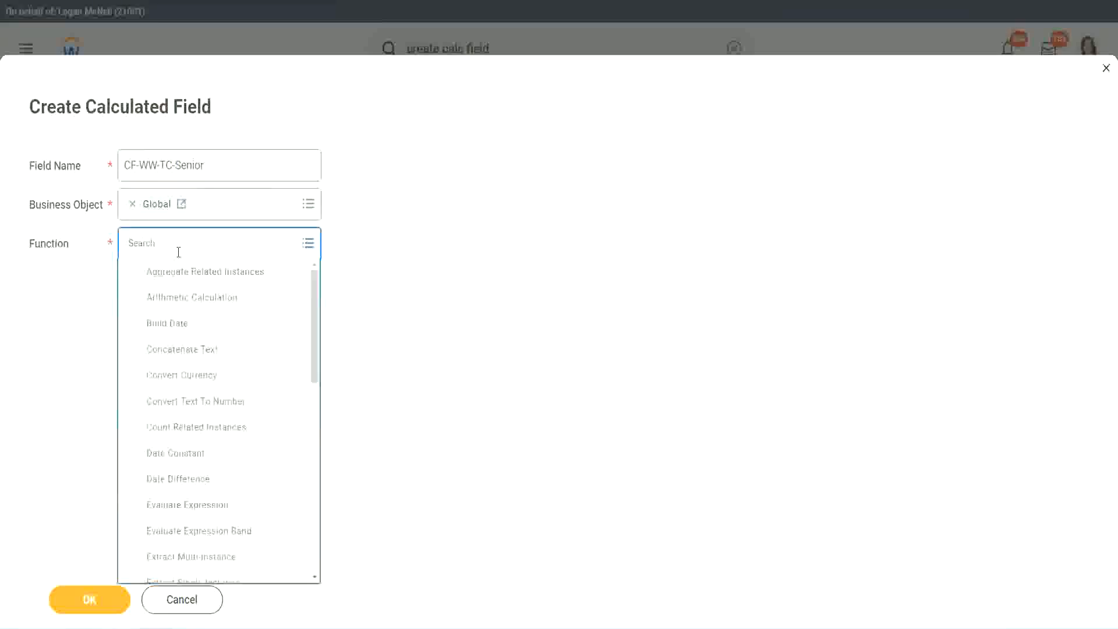
text(te)
key(Return)
click(178, 294)
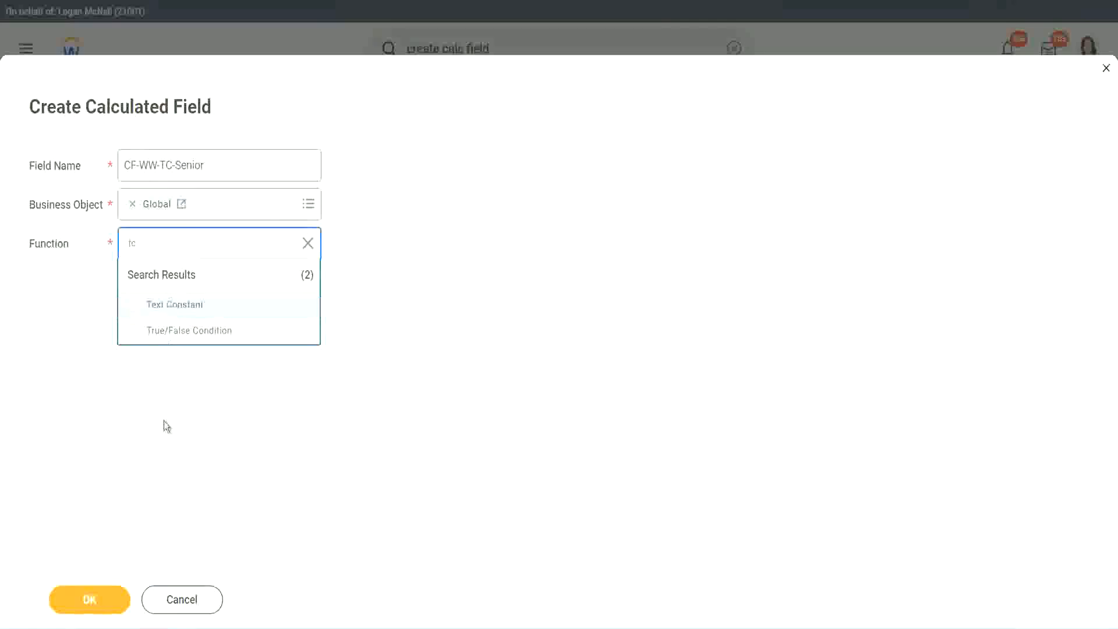
click(90, 600)
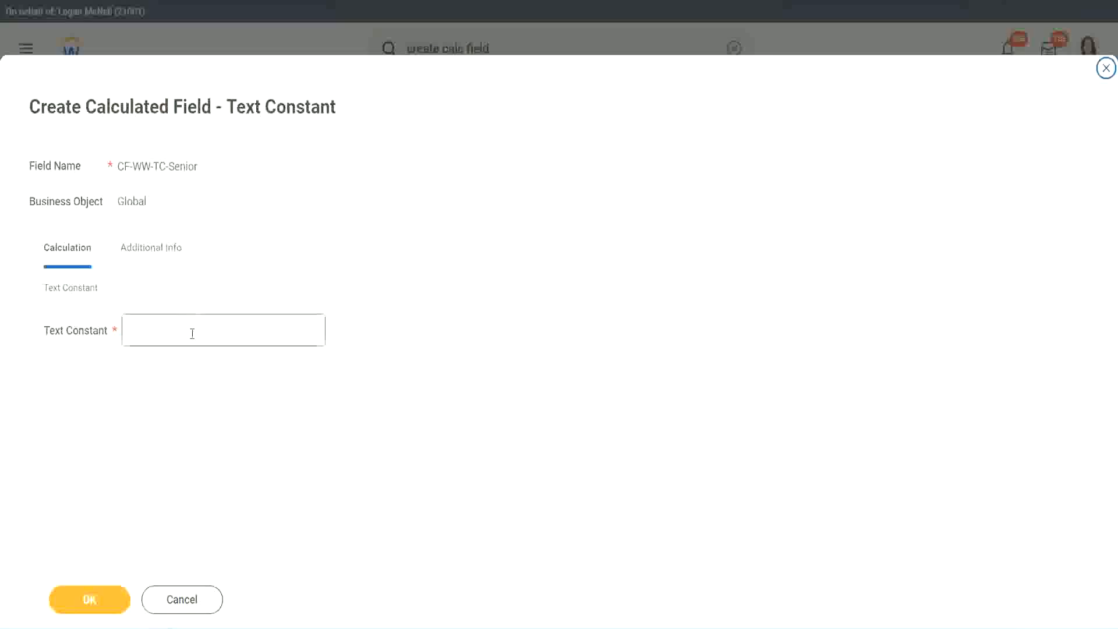
- Set the text constant to Senior and save it as the return value for the 16 to 30 years row
click(189, 327)
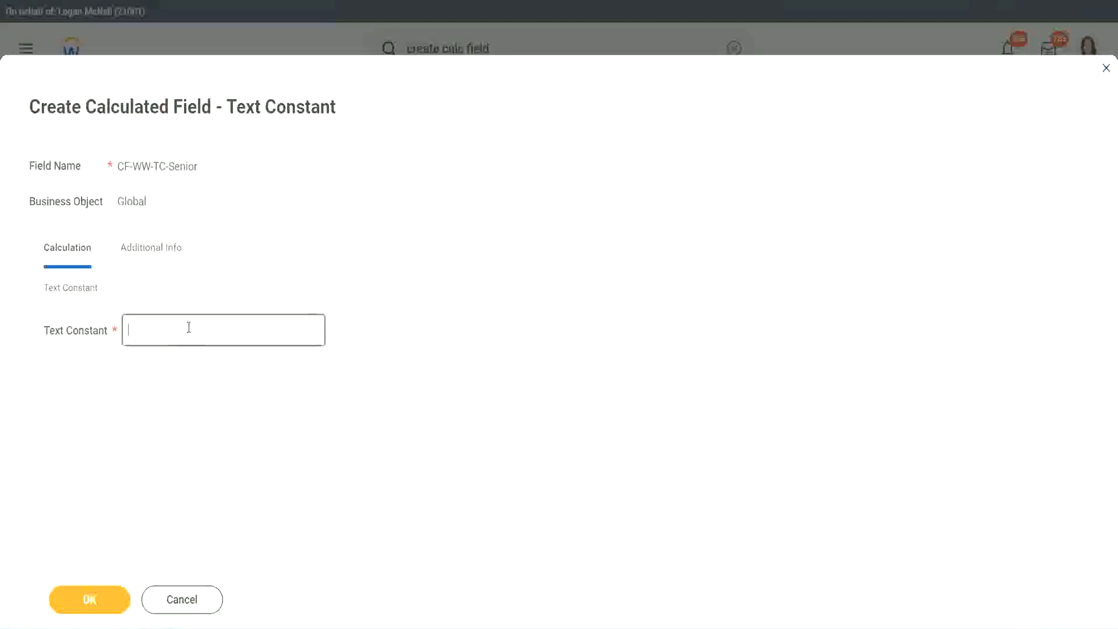
text(Senior)
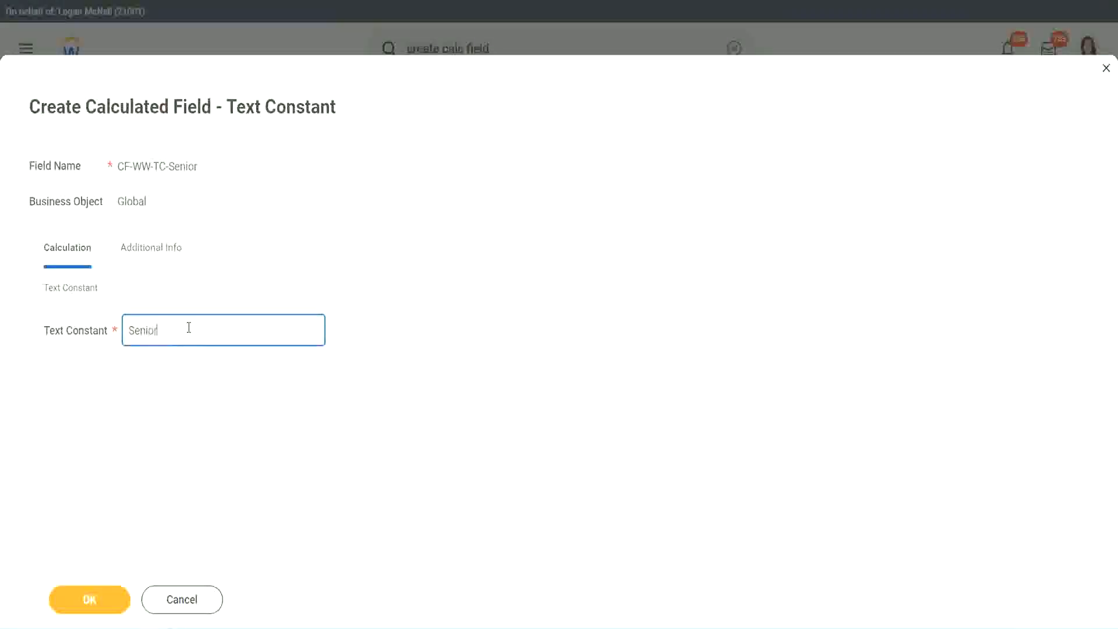
click(110, 607)
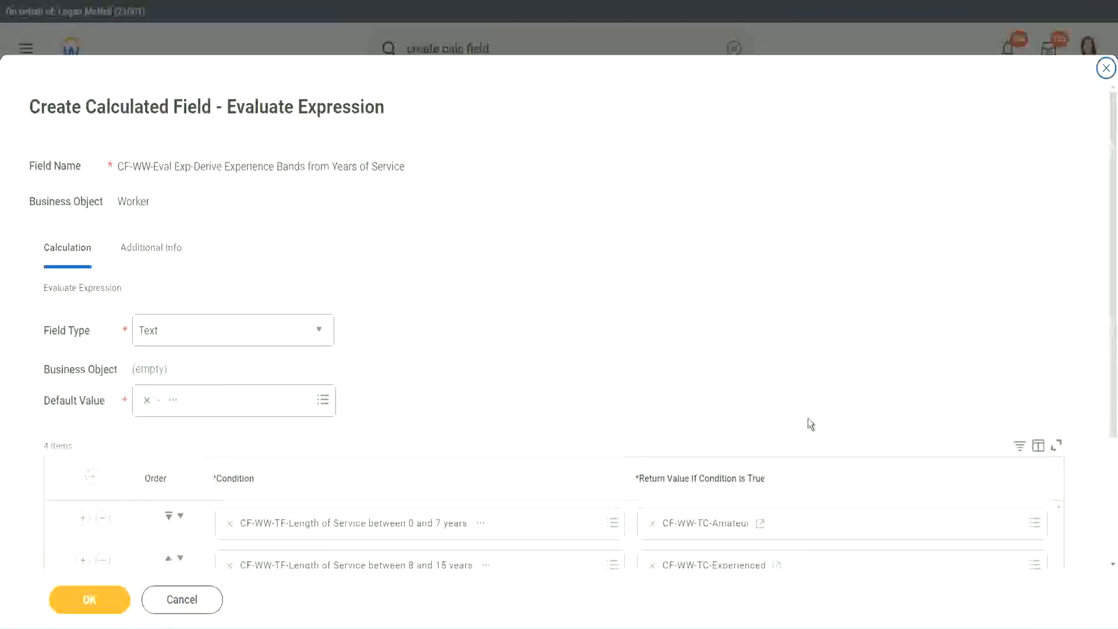
- Start a new calculated field for the greater than 31 years return value and name it CF-WW-TC-Legend
scroll(809, 418, down, 3)
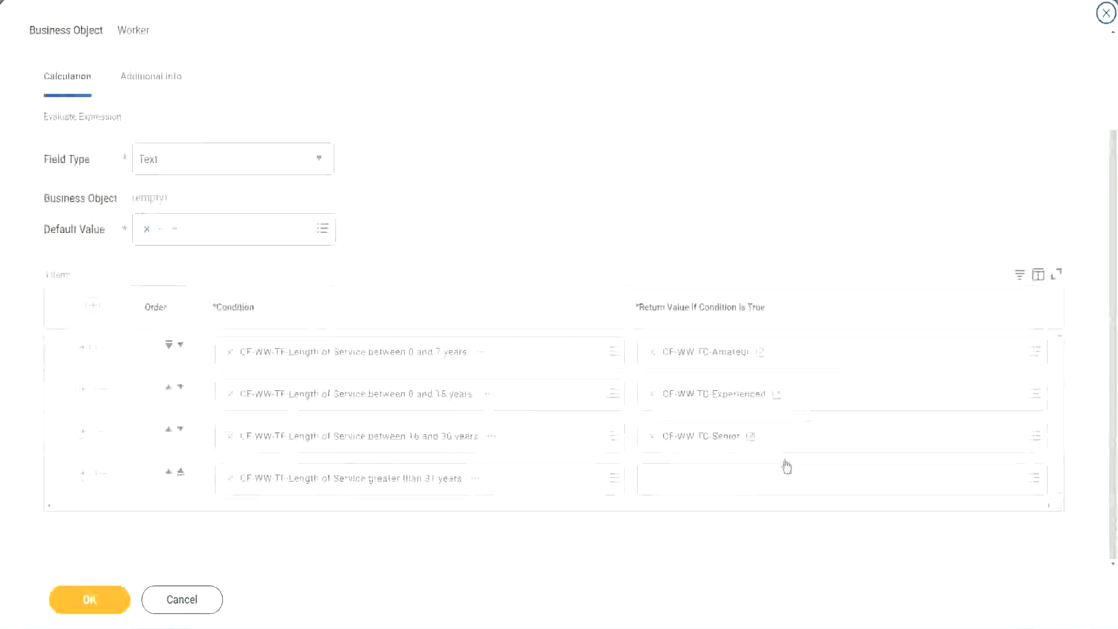
right_click(683, 444)
click(674, 499)
click(682, 487)
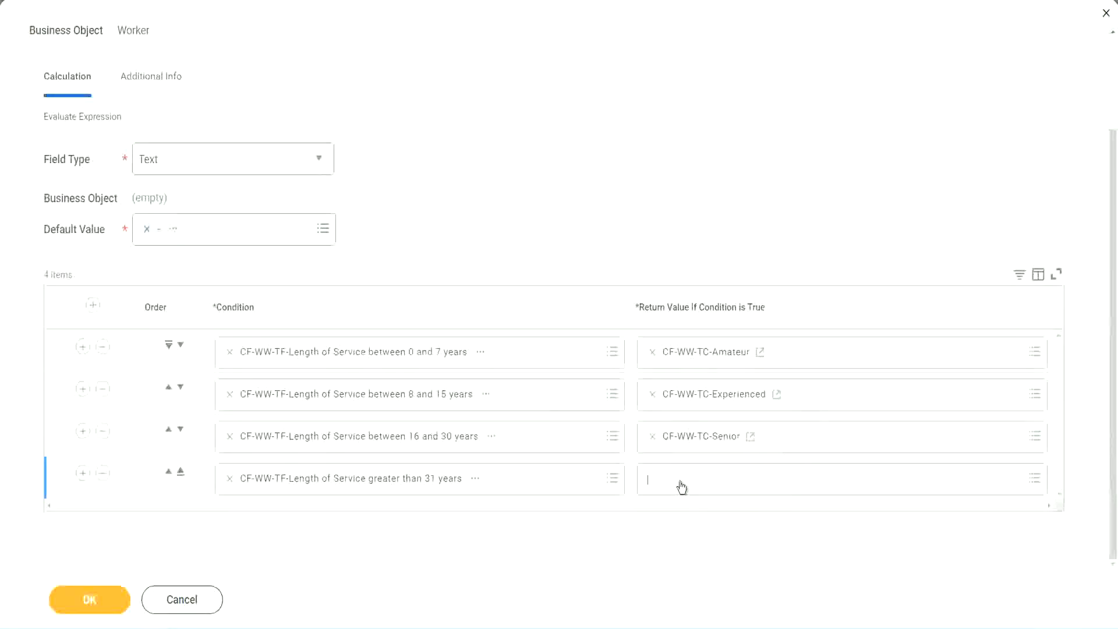
click(691, 450)
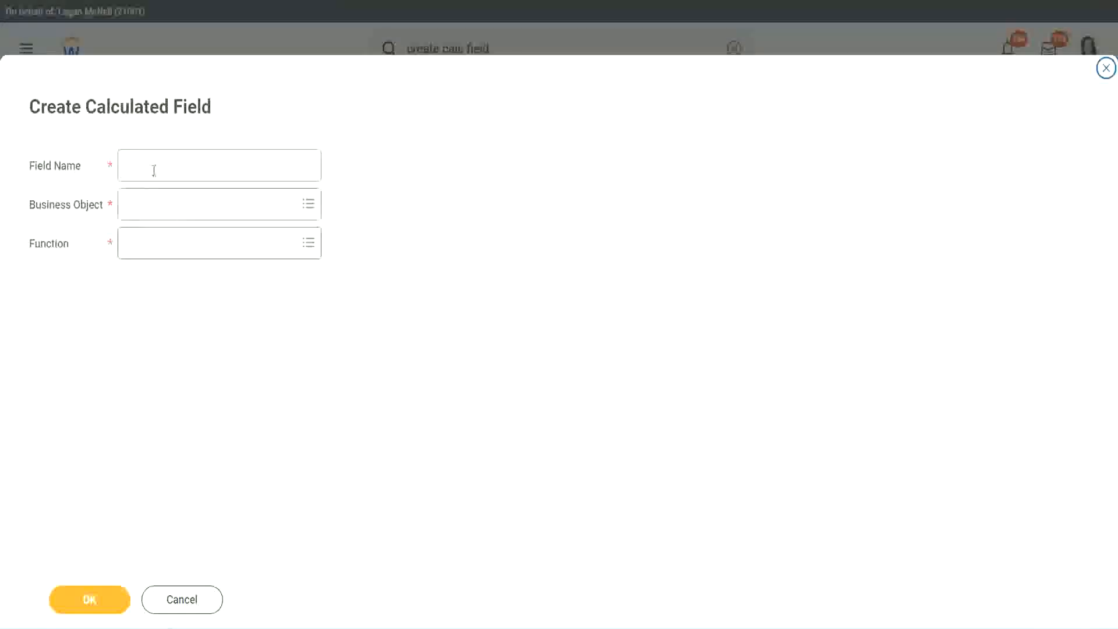
click(156, 169)
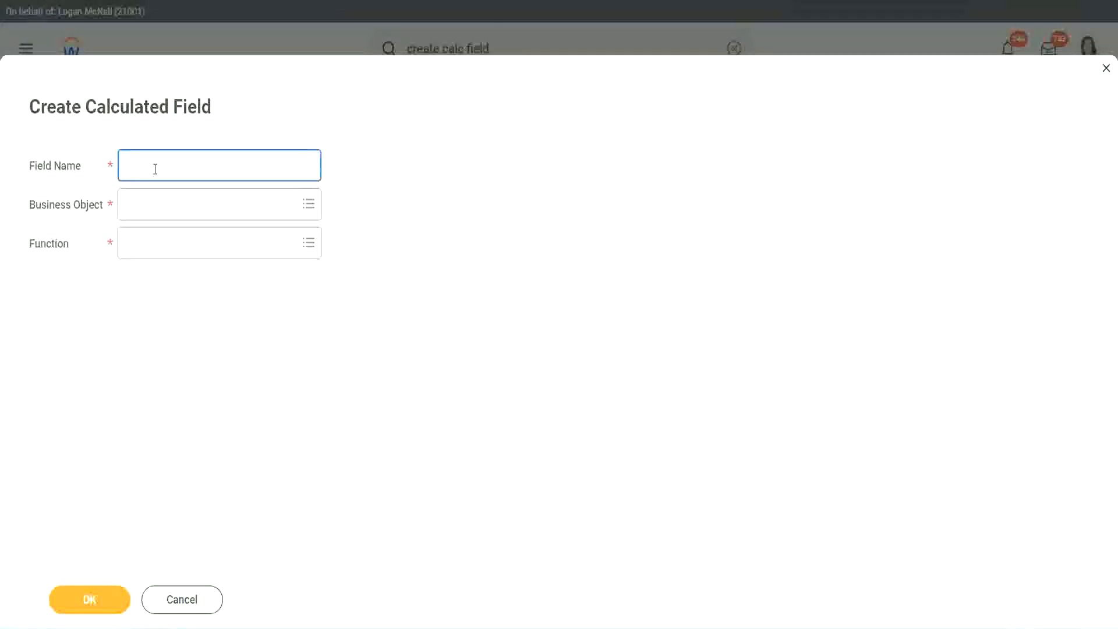
key(ctrl+v)
double_click(190, 165)
text(Legen)
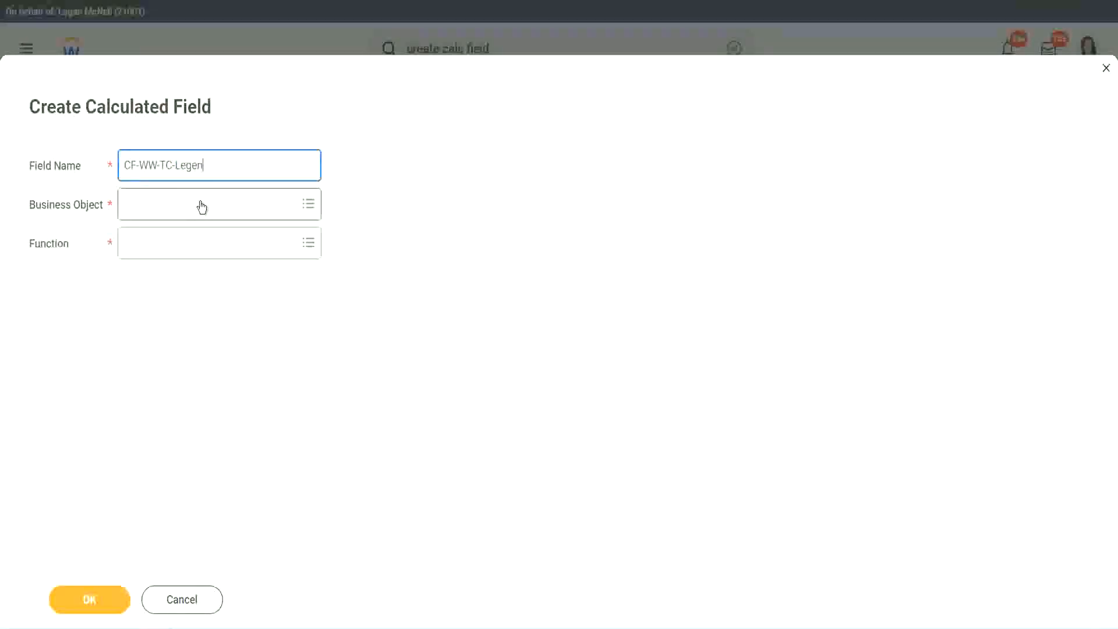
- Set the business object of CF-WW-TC-Legend to Global and its function to Text Constant
click(157, 213)
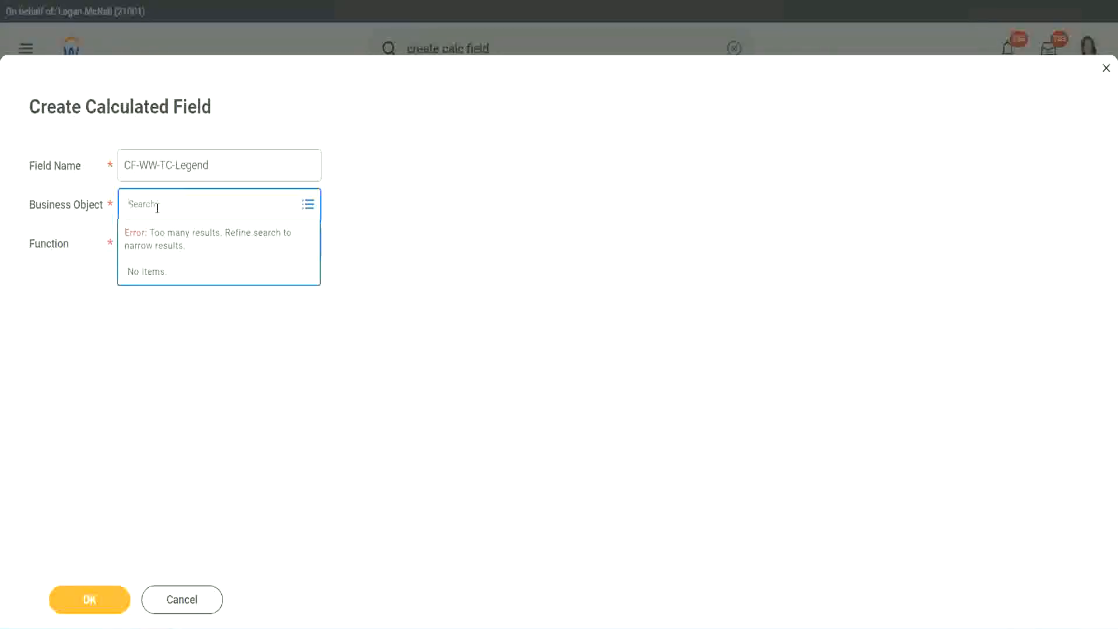
text(Glo)
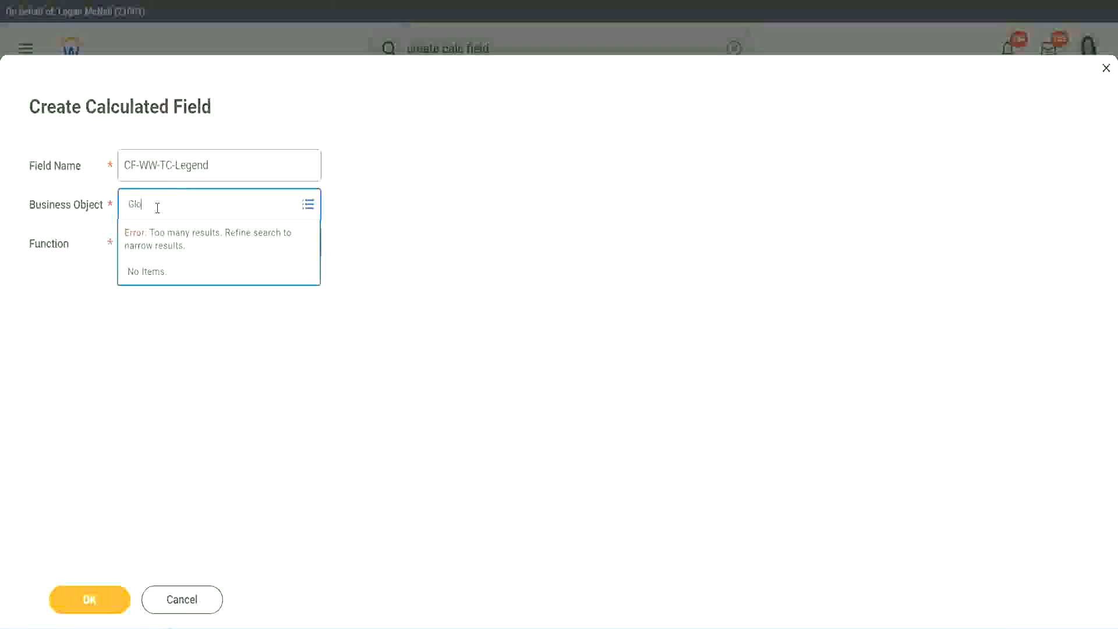
text(bal)
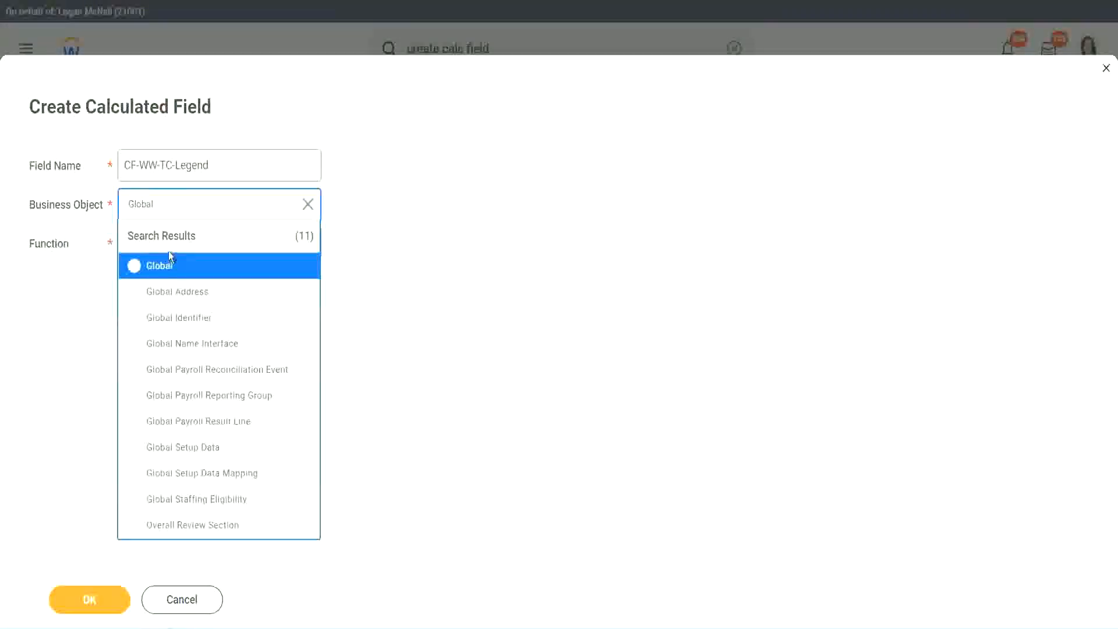
click(164, 264)
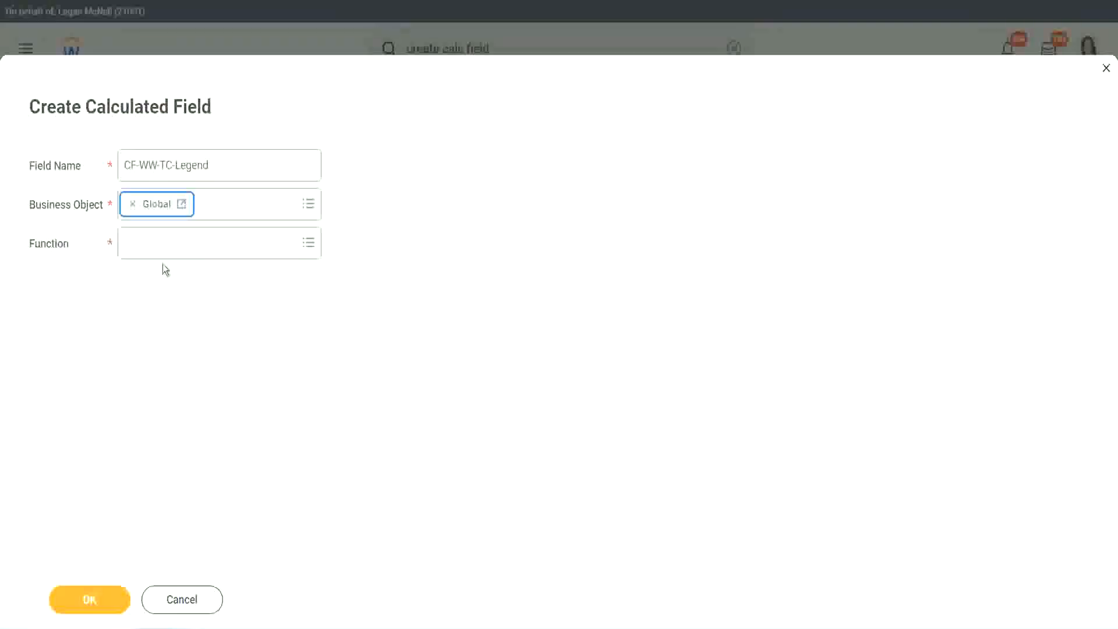
click(161, 242)
text(tc)
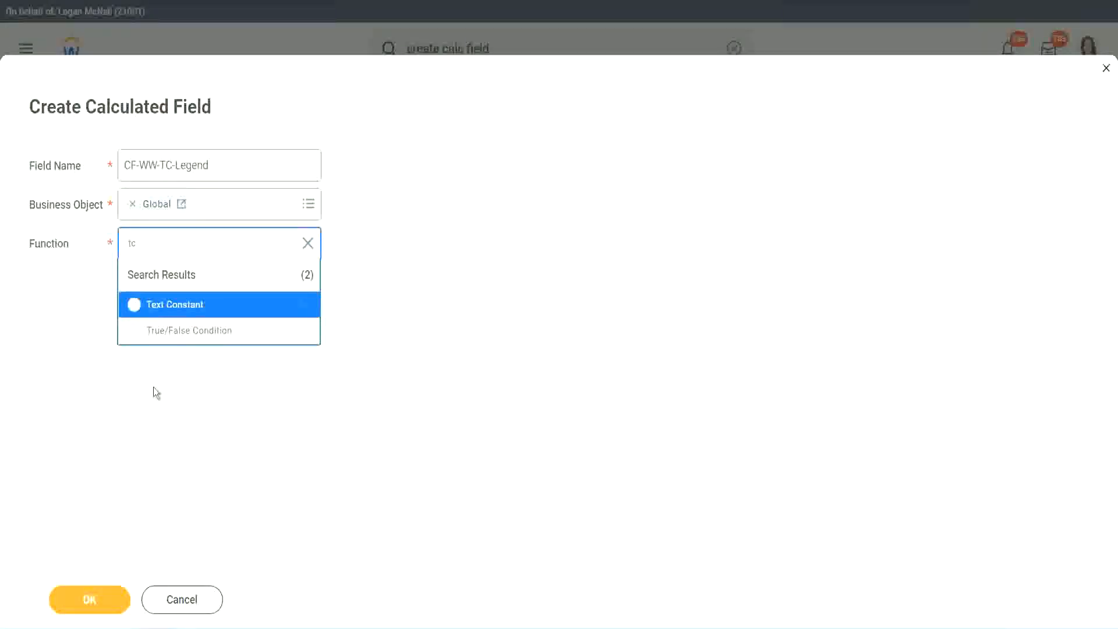
click(217, 306)
click(78, 601)
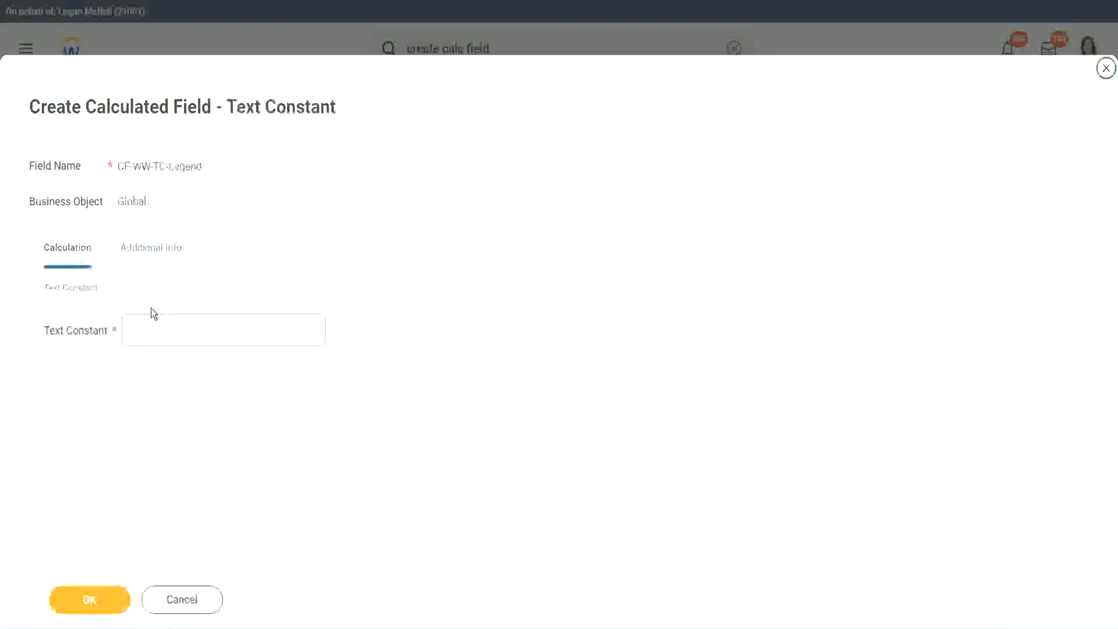
- Set the text constant to Legend and save it as the return value for the greater than 31 years row
click(144, 331)
text(Legend)
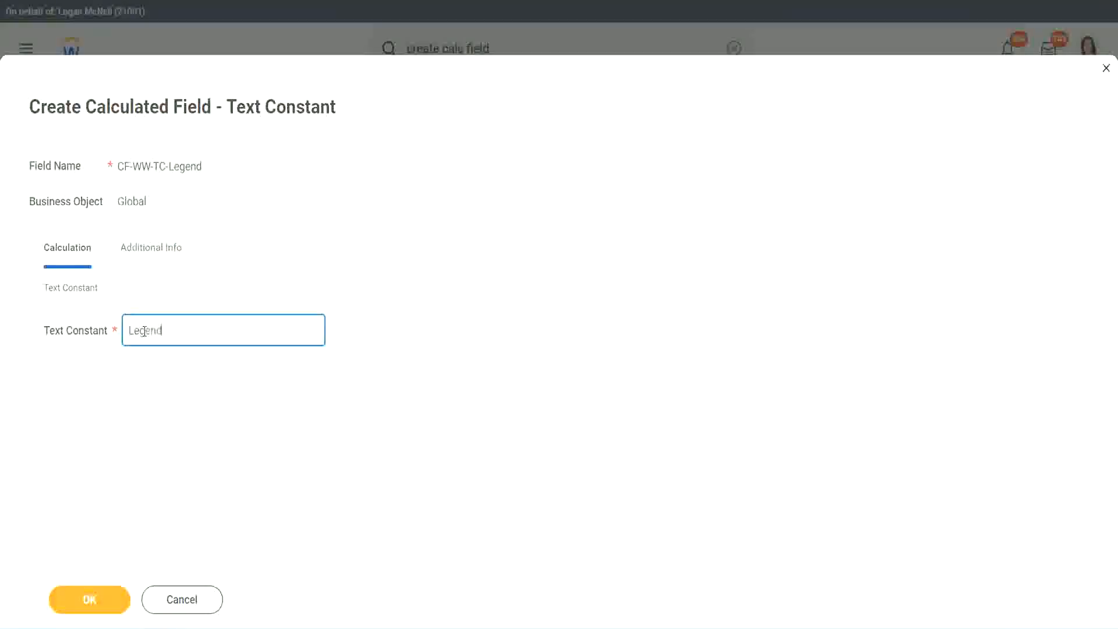
click(96, 600)
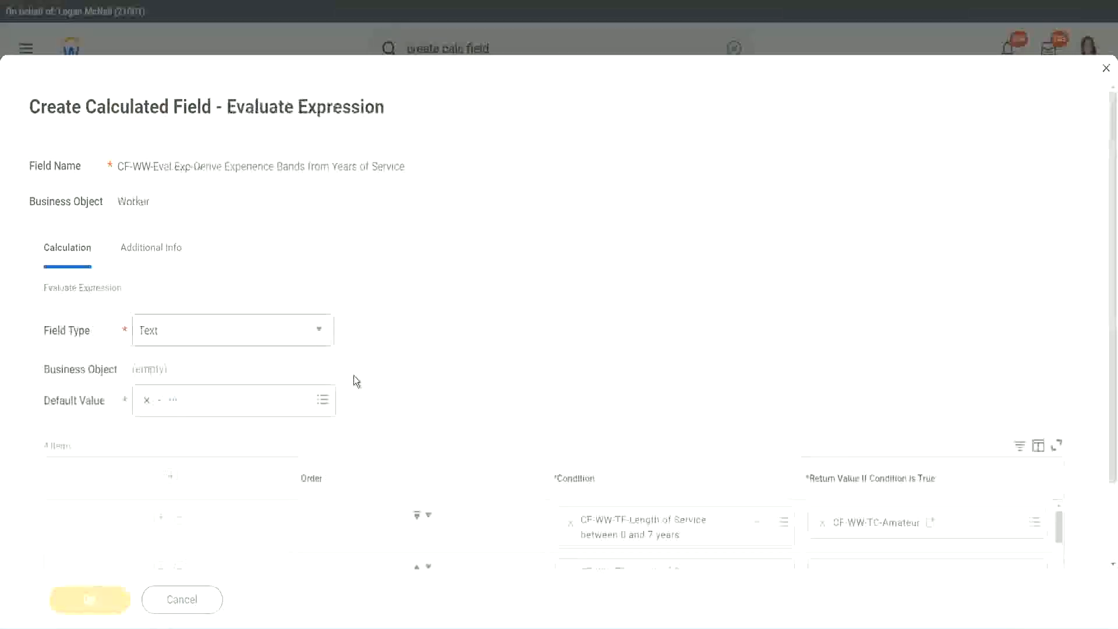
- Review the four conditions and return values, and save the Evaluate Expression calculated field
scroll(592, 309, down, 3)
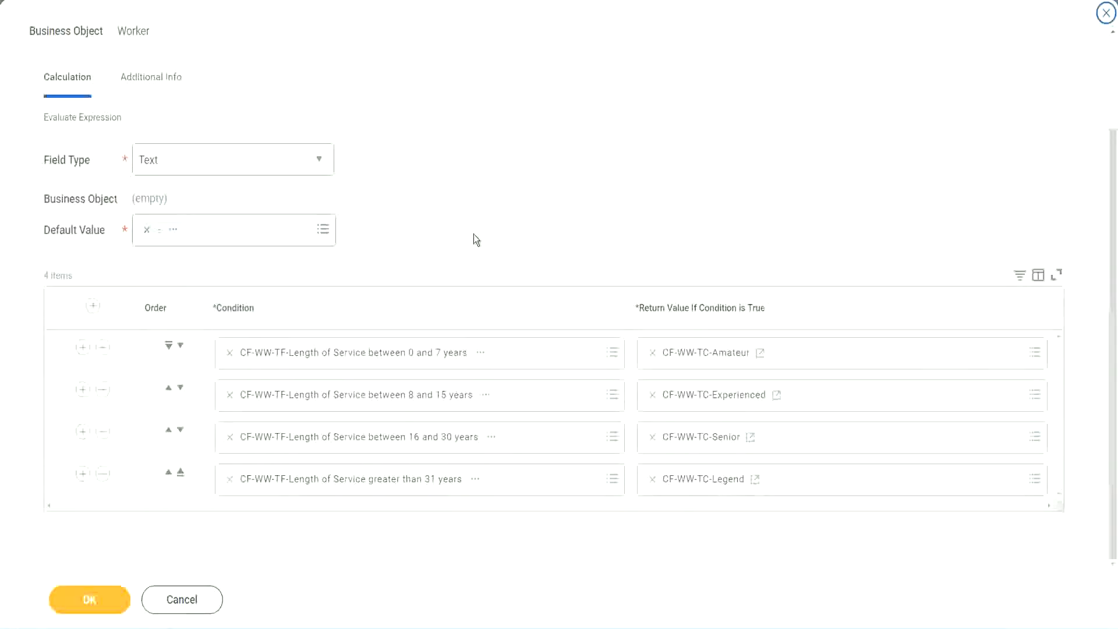
scroll(473, 234, up, 2)
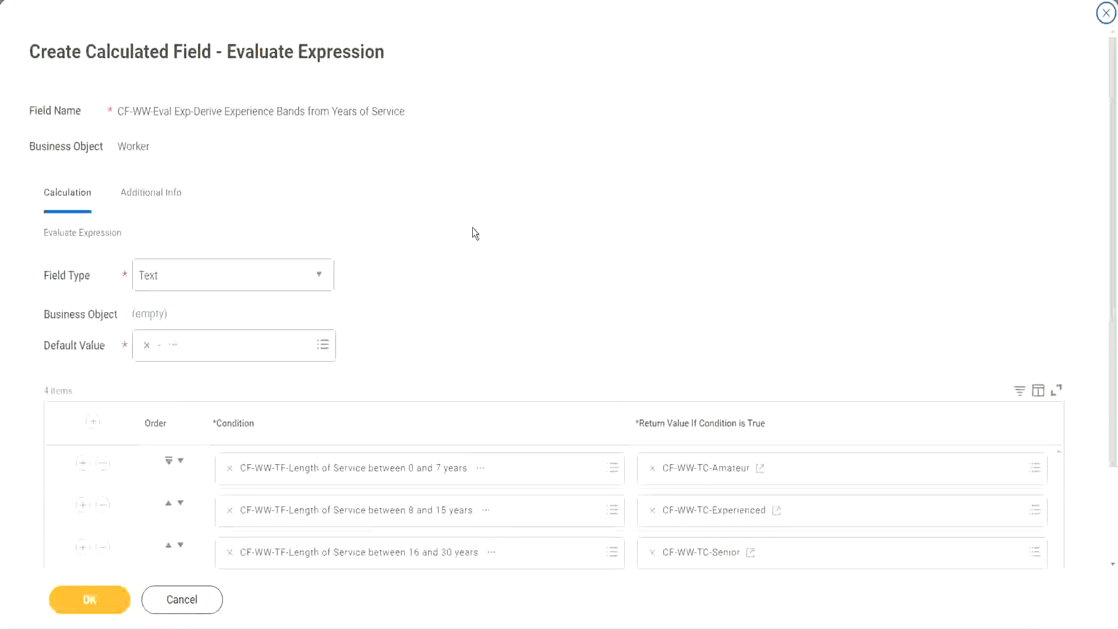
scroll(473, 228, down, 2)
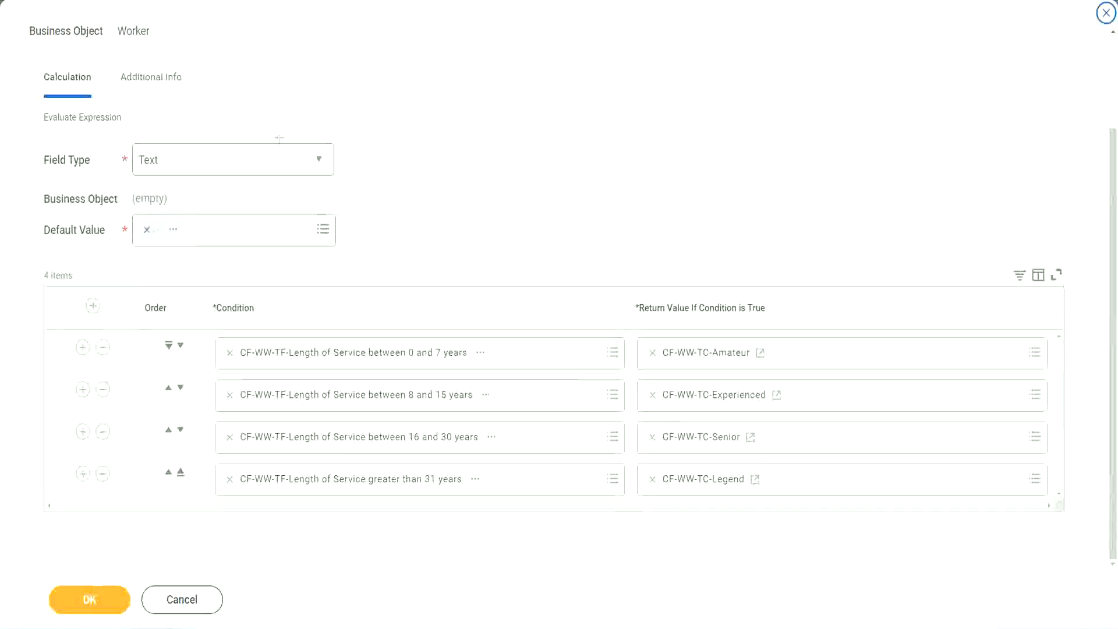
drag(715, 164, 725, 280)
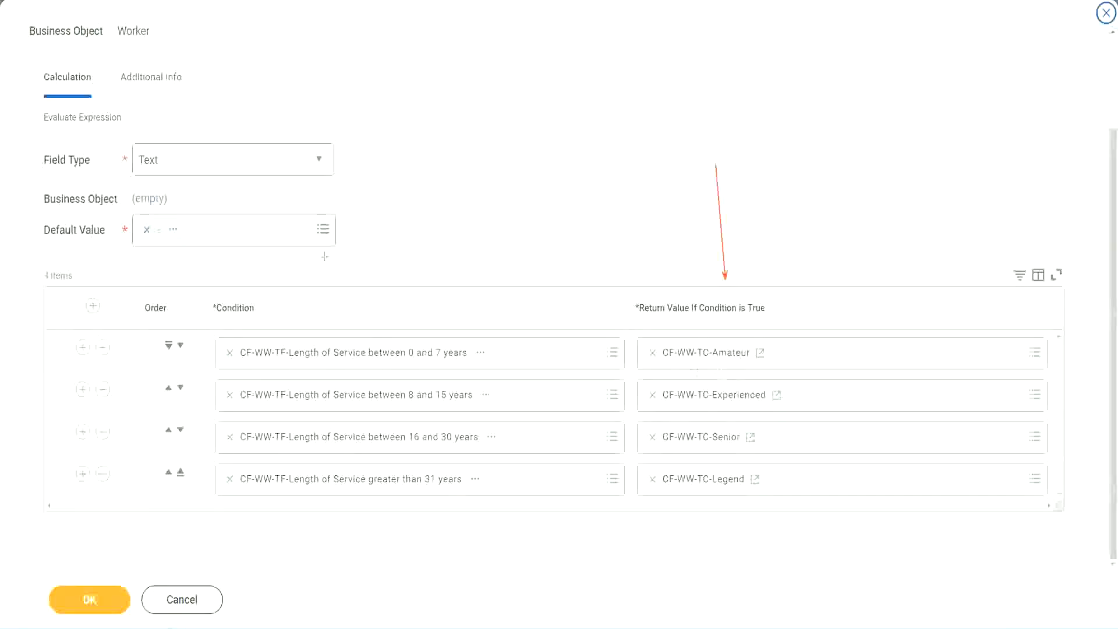
drag(139, 100, 143, 141)
click(97, 597)
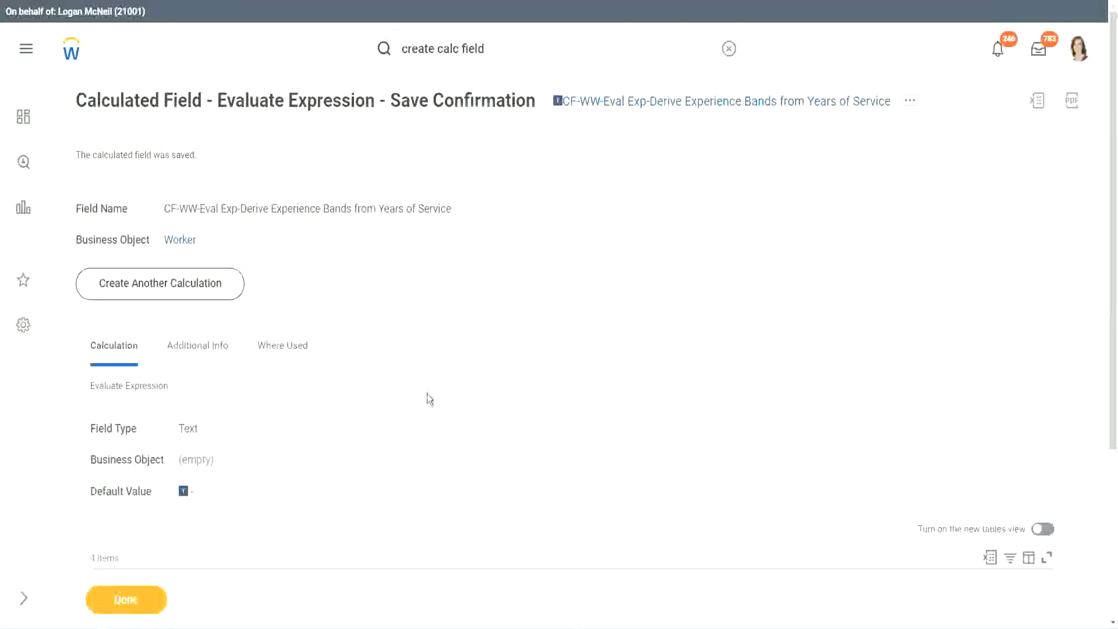
- Copy the saved Evaluate Expression field's name and close the save confirmation
scroll(488, 452, down, 4)
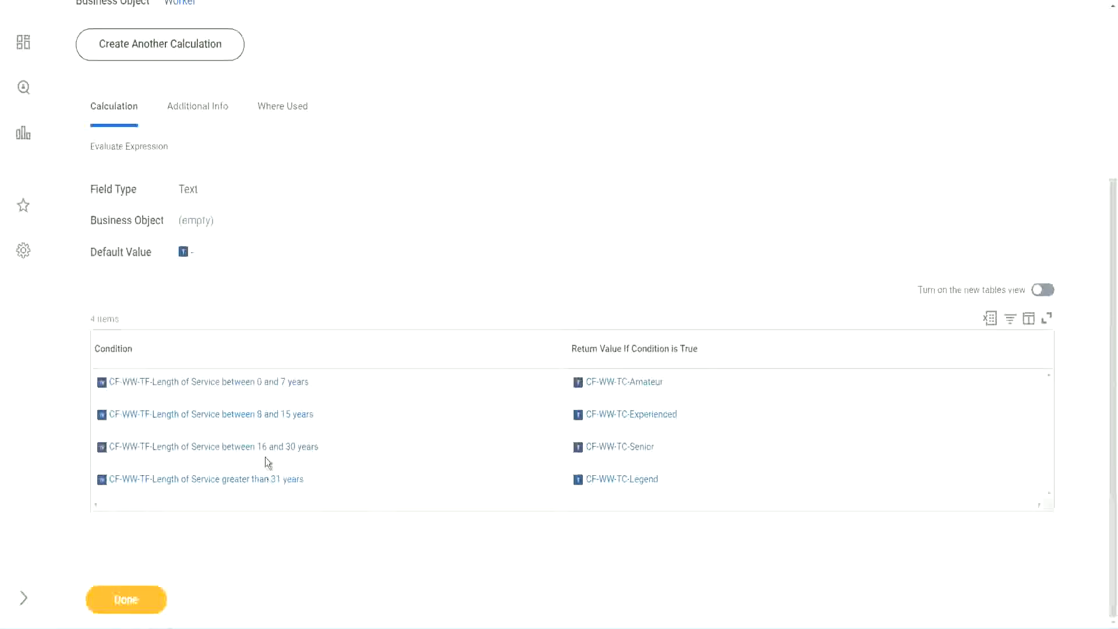
scroll(312, 349, up, 4)
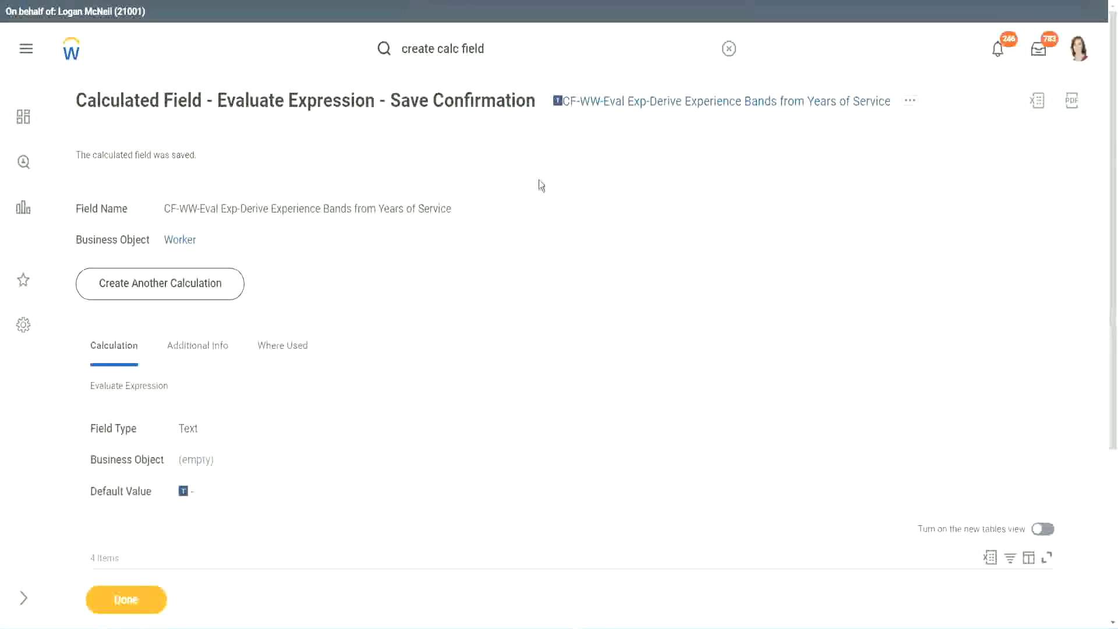
right_click(656, 106)
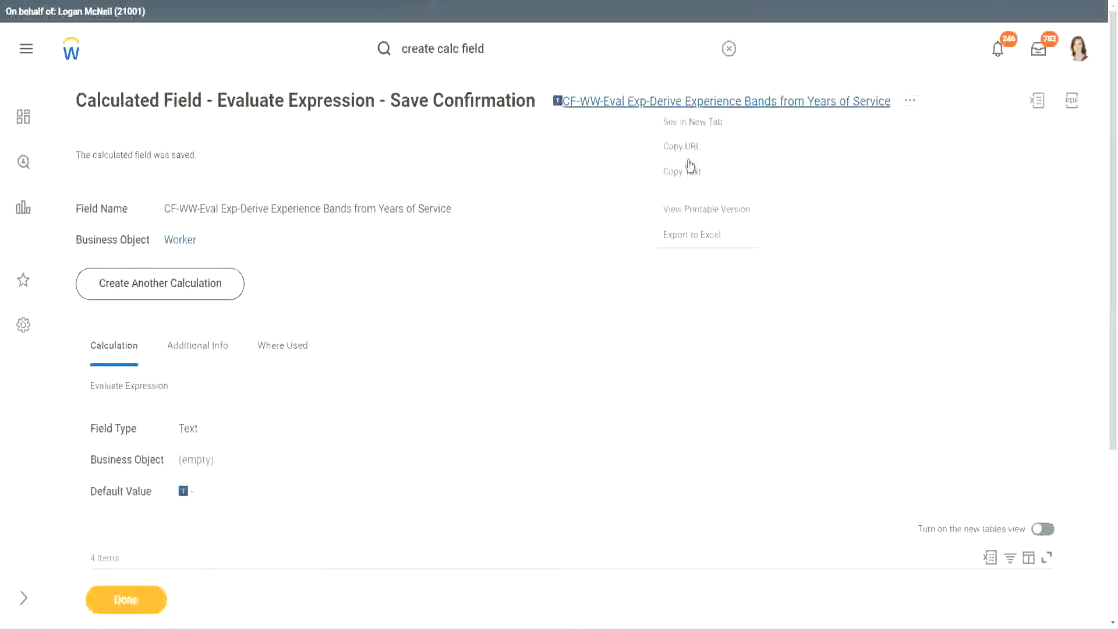
click(688, 178)
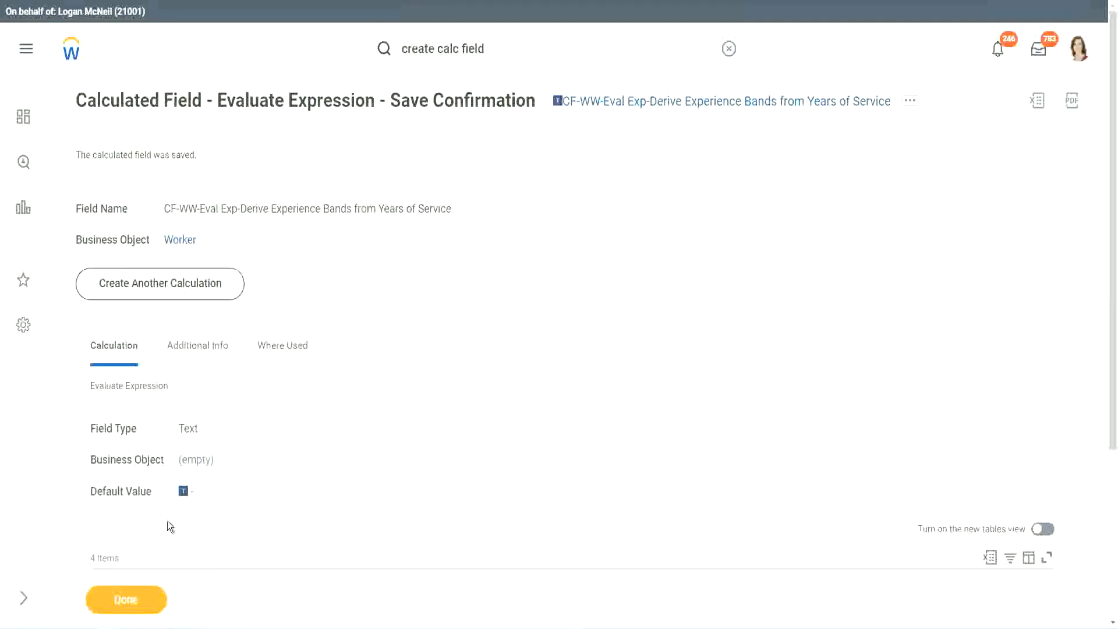
click(124, 599)
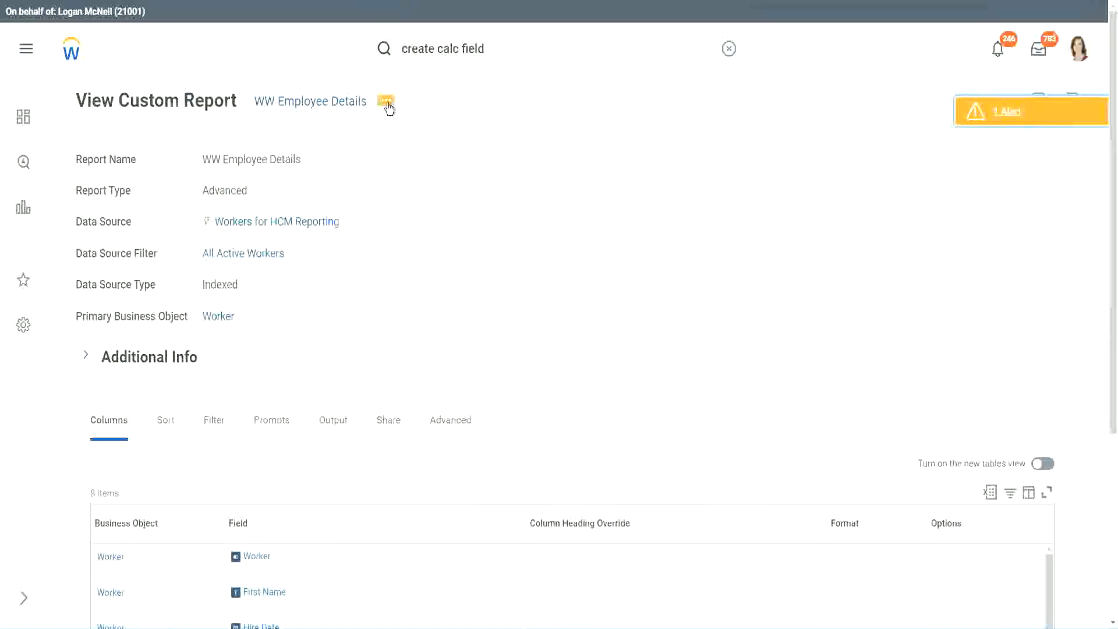
- Open the WW Employee Details report for editing and add an empty Worker column row at the end of its columns
click(387, 105)
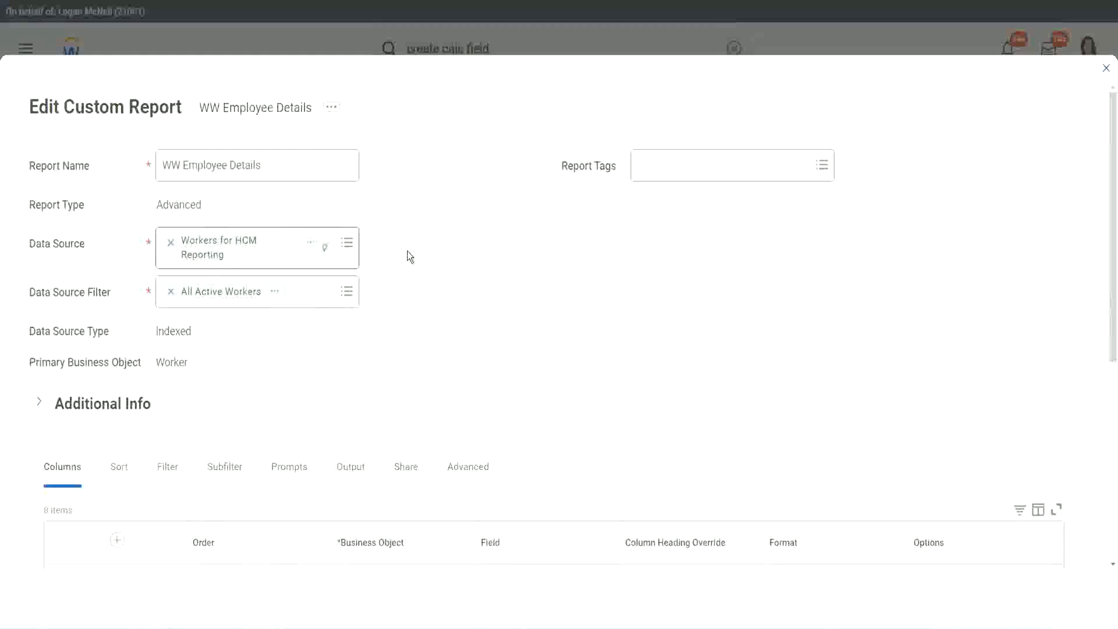
scroll(407, 250, down, 5)
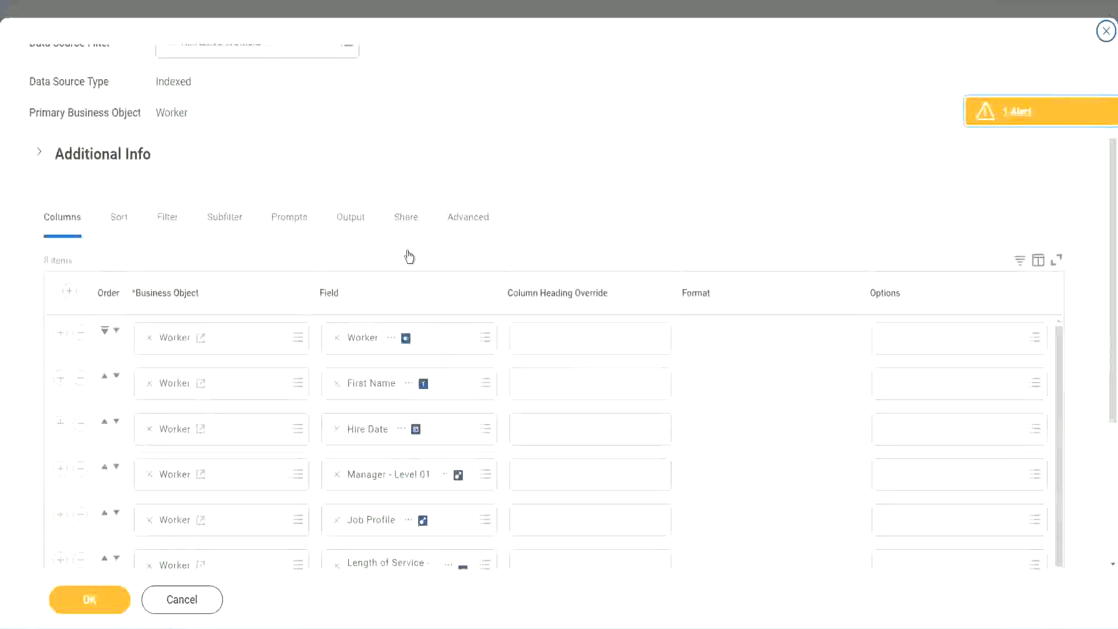
scroll(407, 257, down, 2)
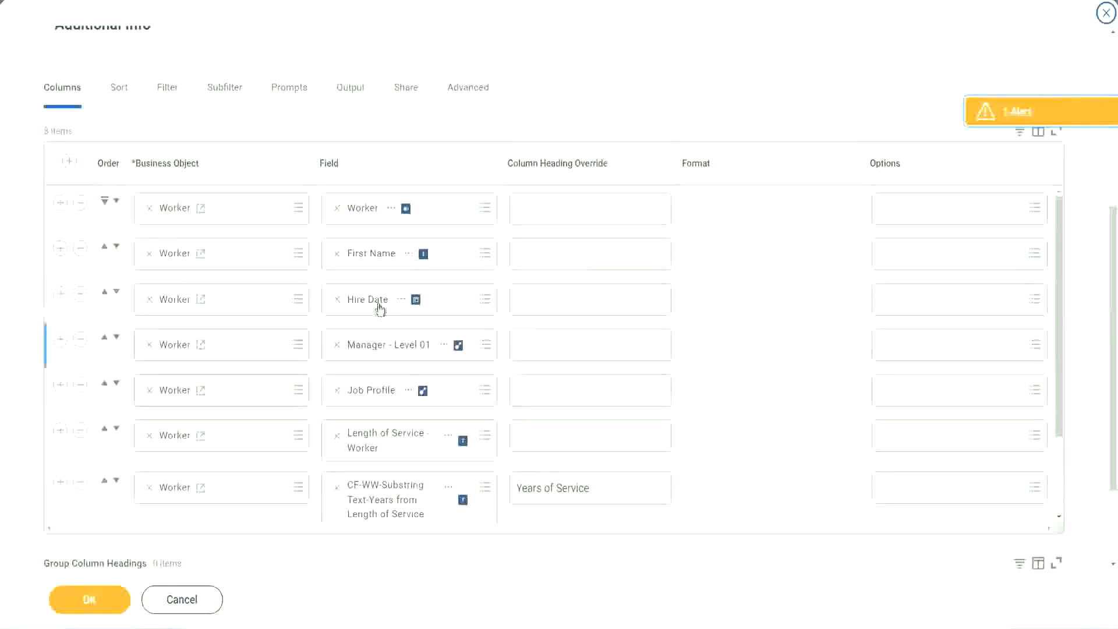
click(60, 483)
scroll(393, 338, down, 1)
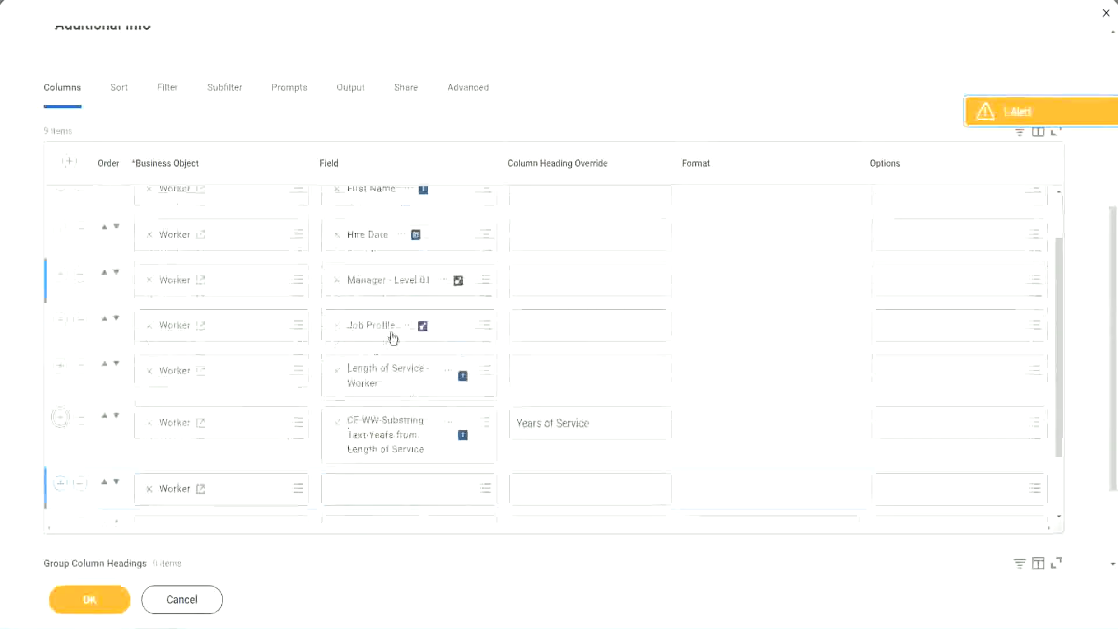
scroll(582, 382, down, 4)
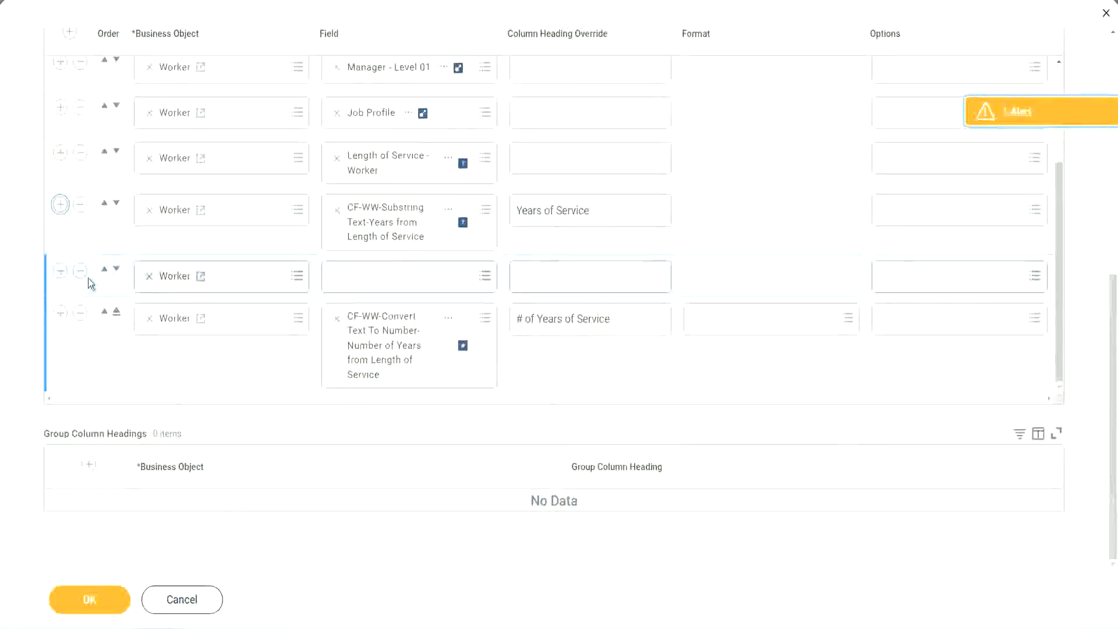
click(116, 269)
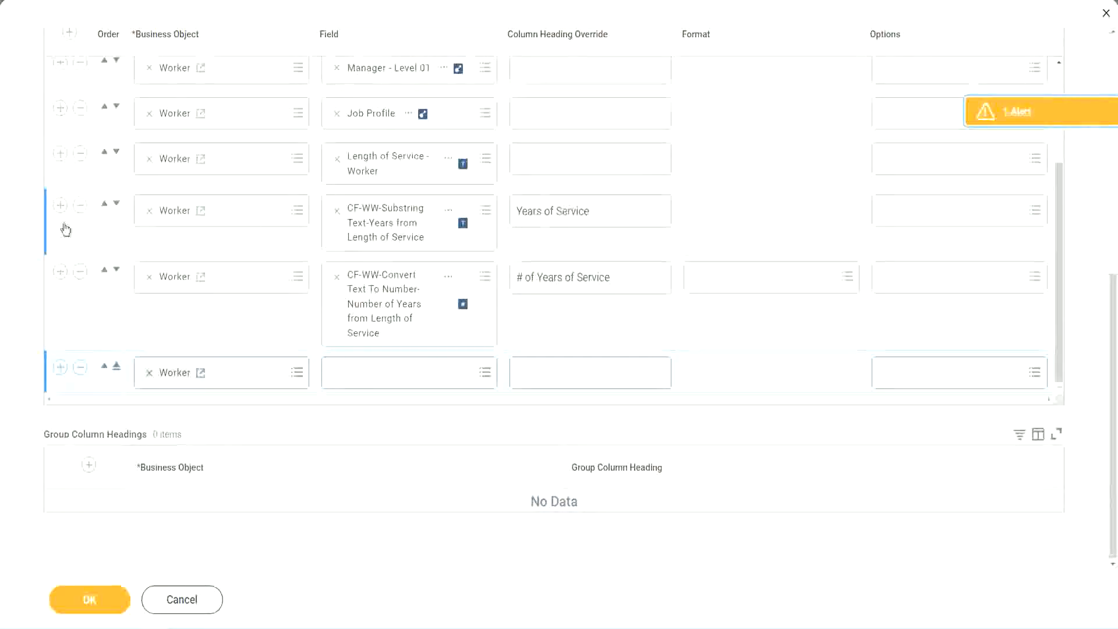
- Remove the Substring Text years column and set the empty Worker row's field to CF-WW-Eval Exp-Derive Experience Bands from Years of Service
click(80, 206)
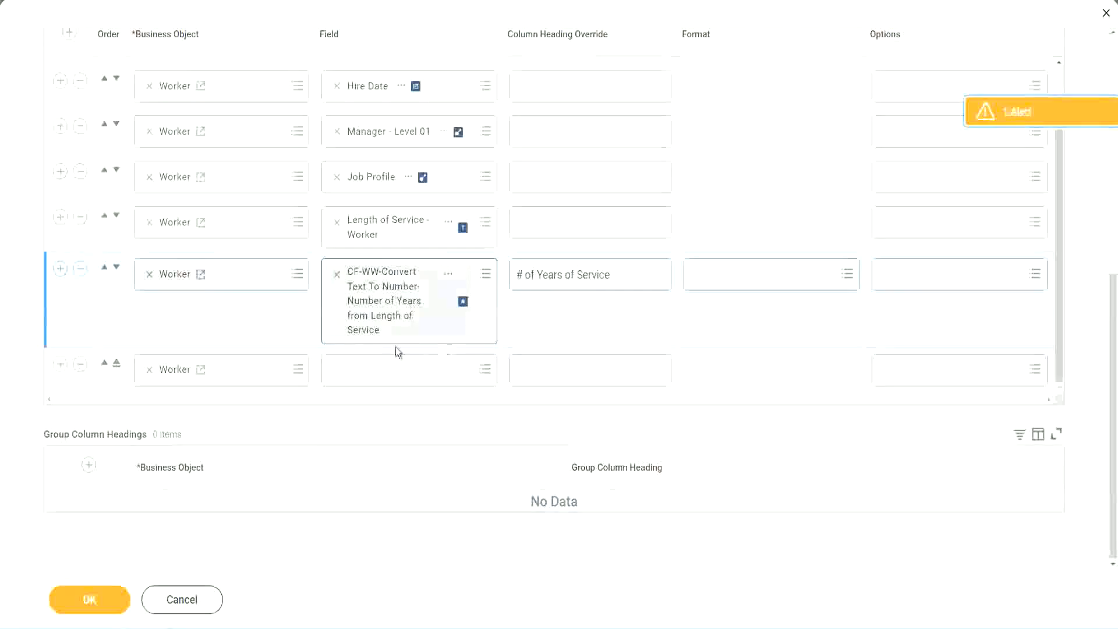
click(367, 374)
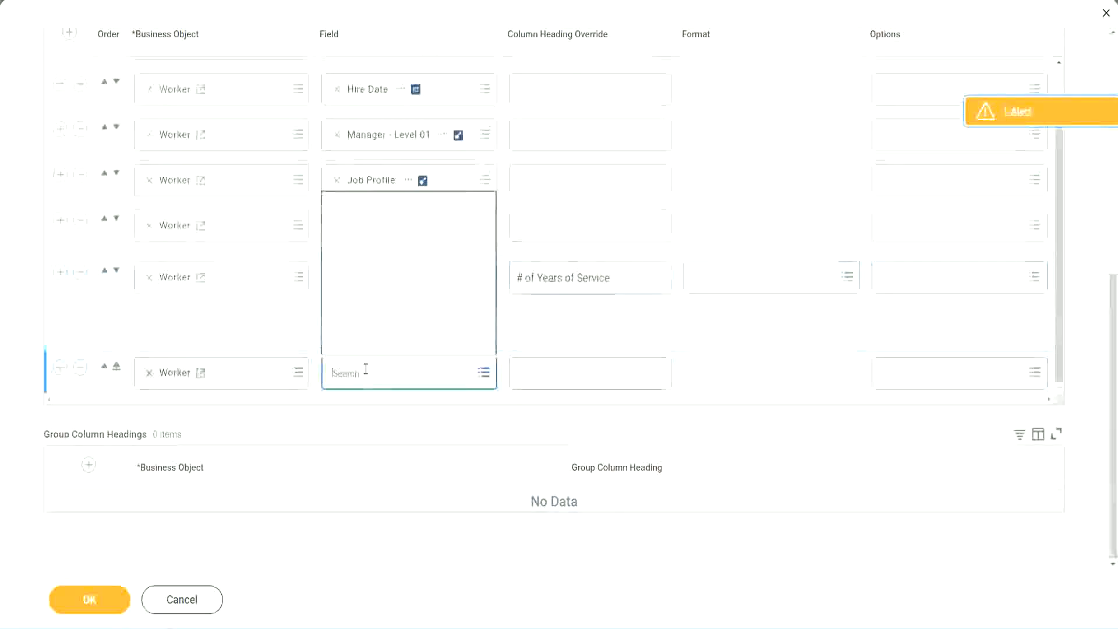
key(ctrl+v)
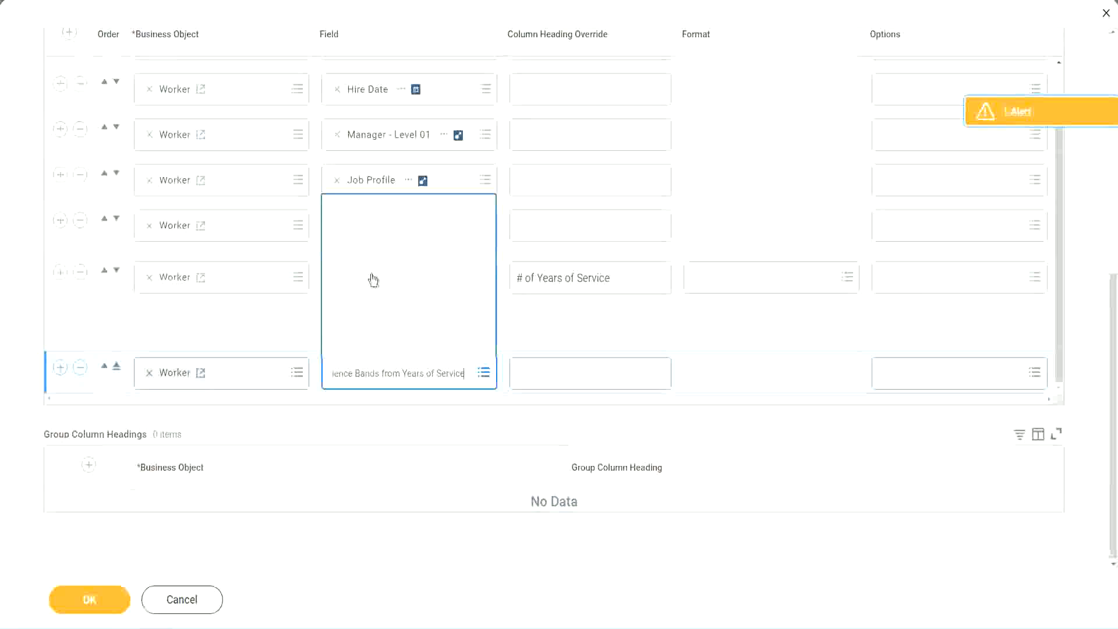
- Set the new column's heading override to Experience Bands and save the report definition
click(571, 334)
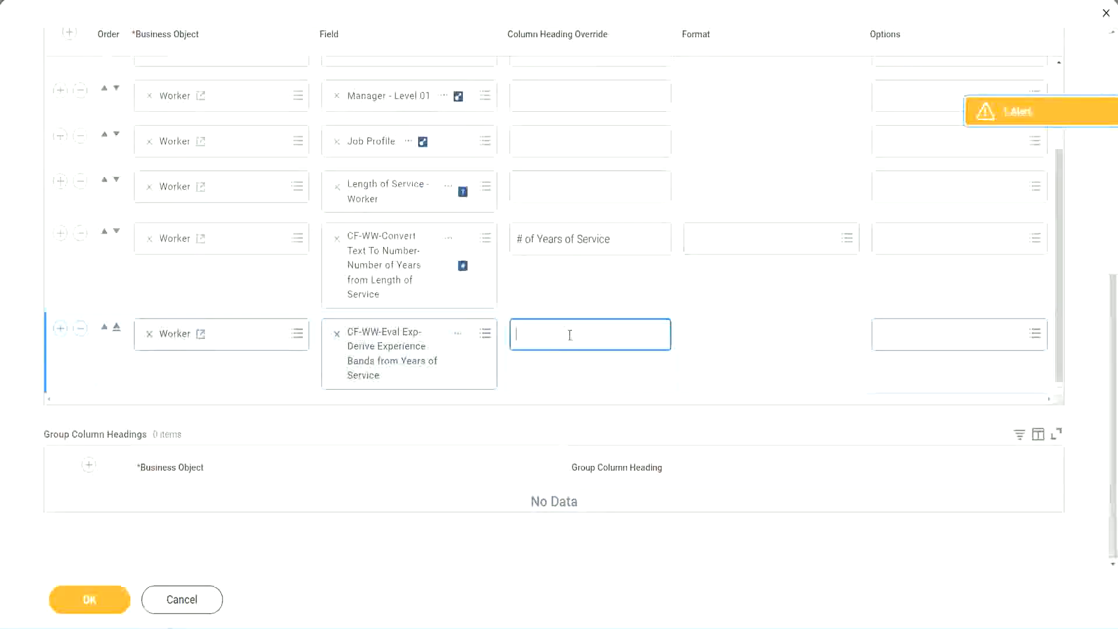
text(Experience B)
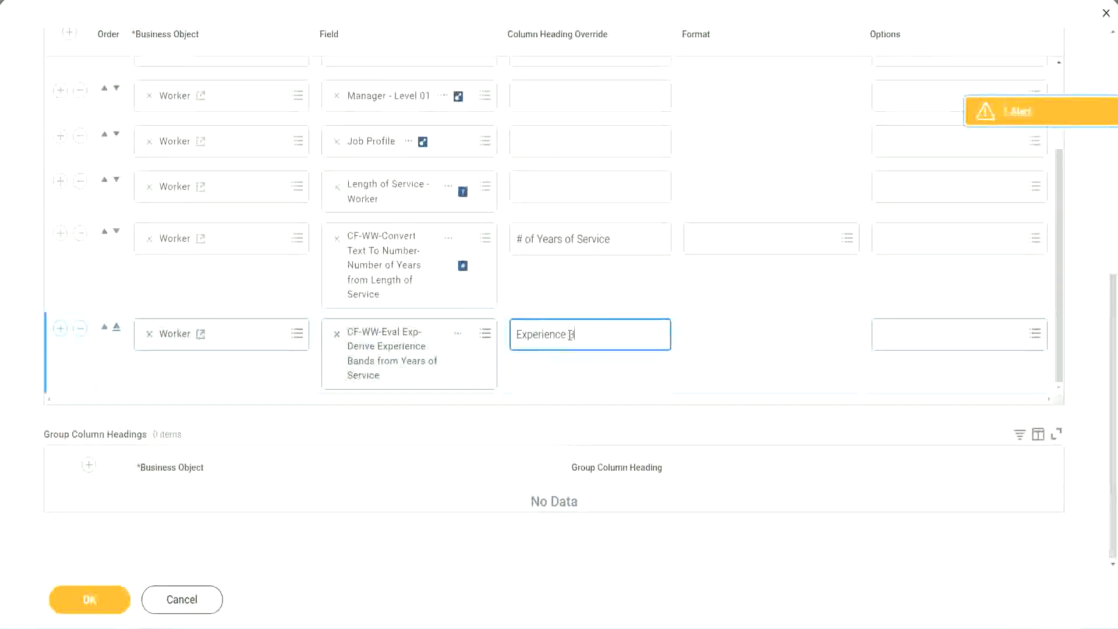
text(ands)
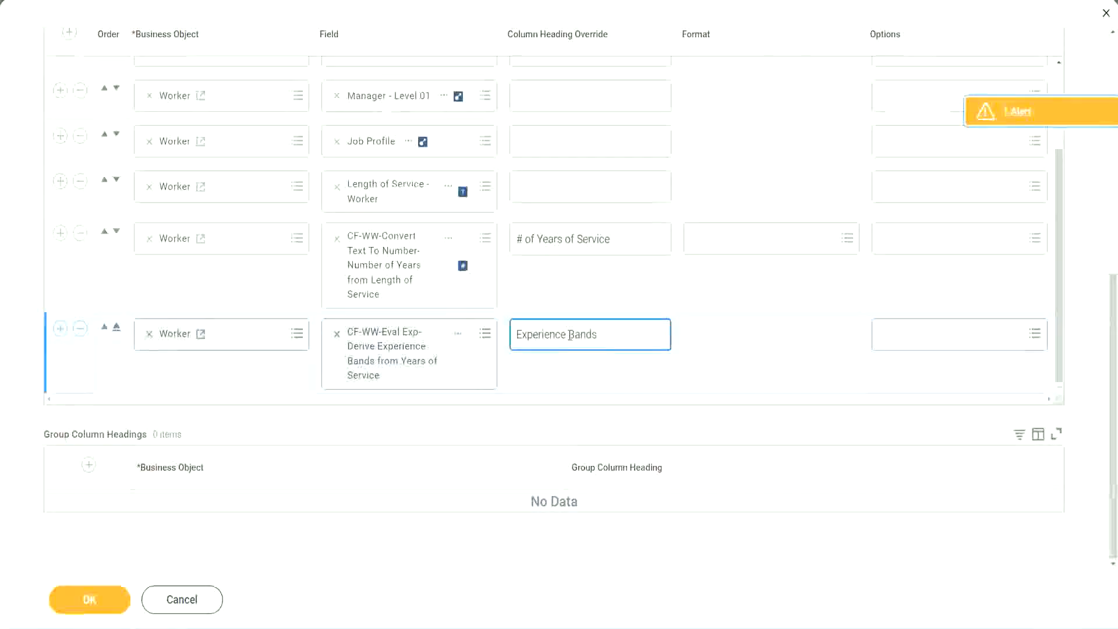
click(106, 601)
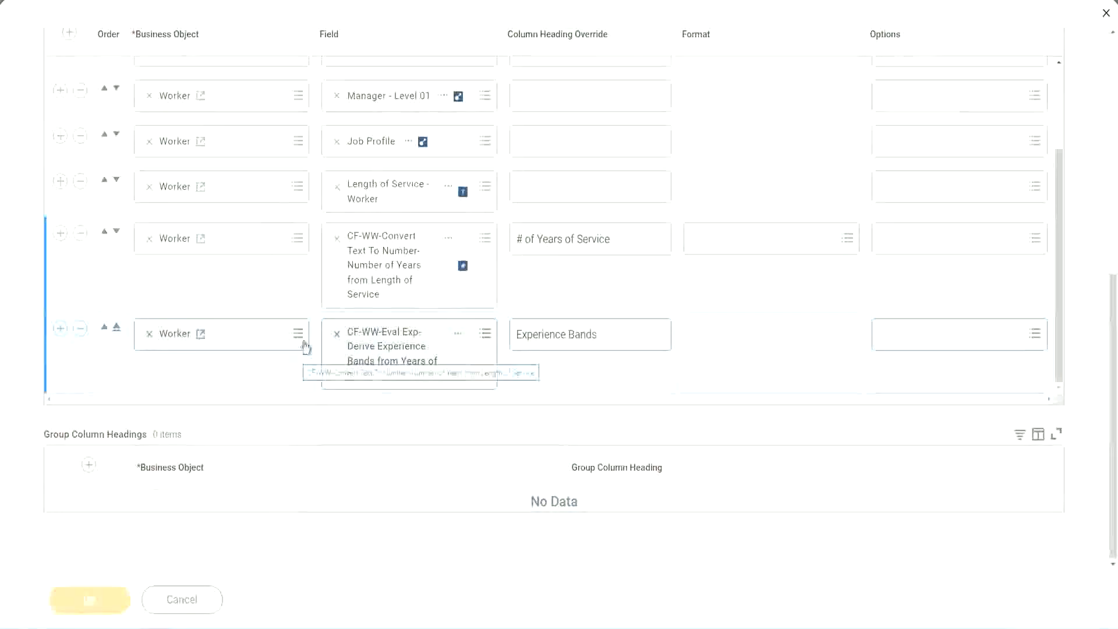
- Run the WW Employee Details report with all worker type prompts left blank
scroll(323, 414, down, 5)
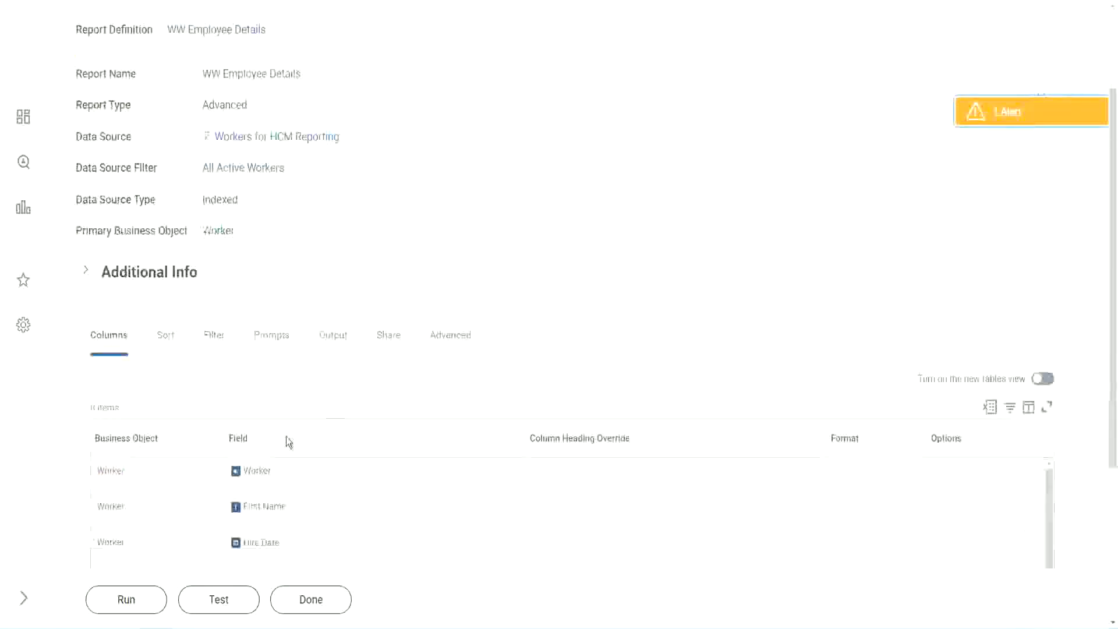
click(123, 599)
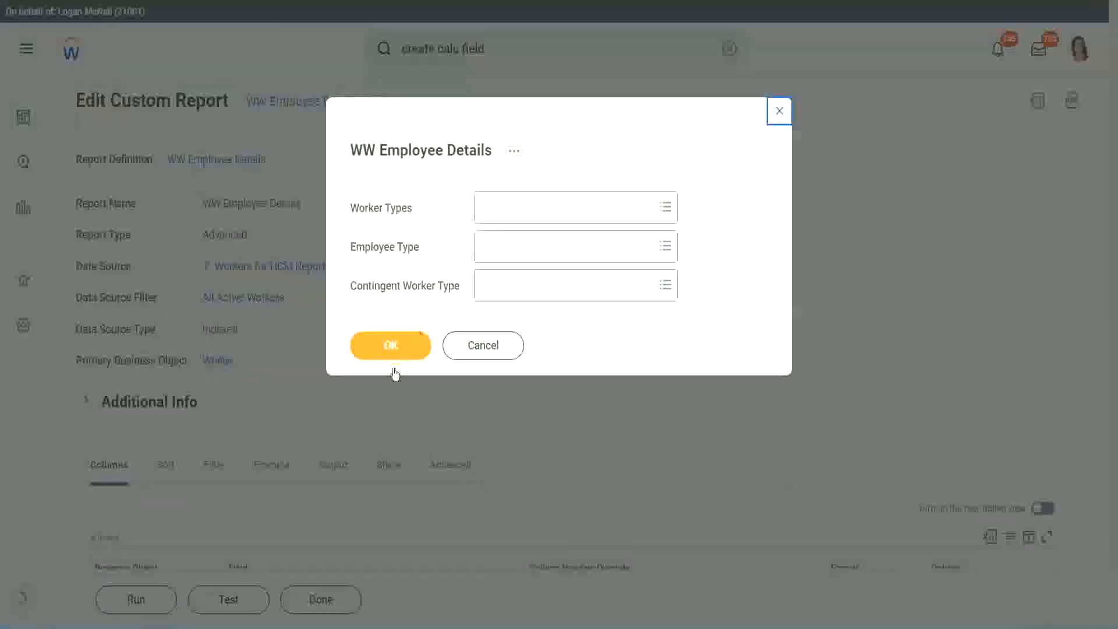
click(410, 337)
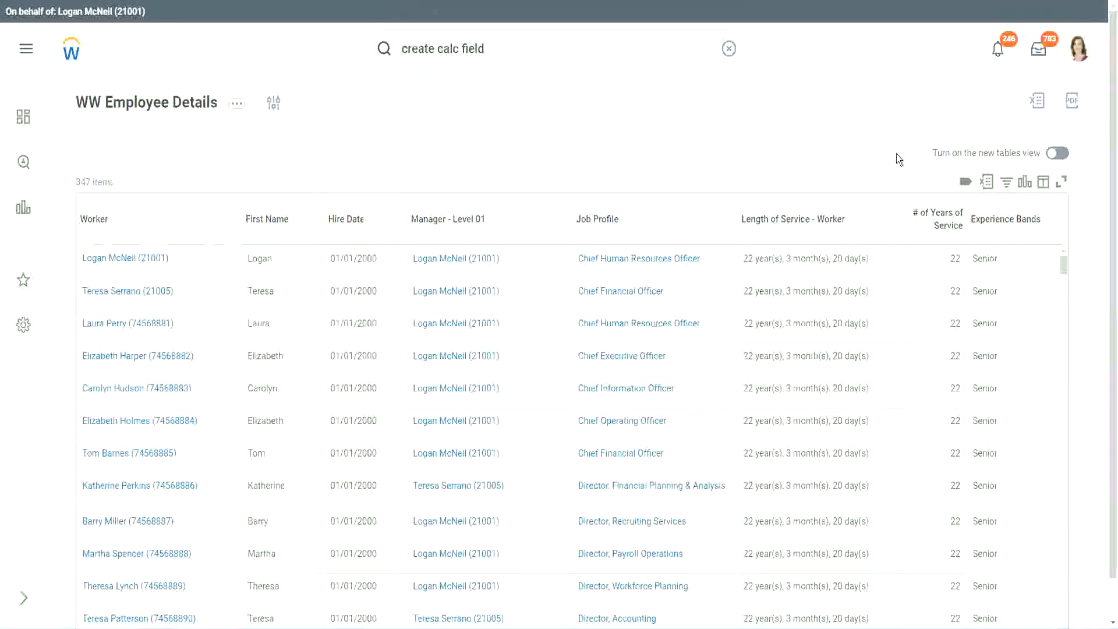
- Compare the first worker's years of service and band with the 16 - 30 years definition in the Notepad++ notes
scroll(897, 156, down, 1)
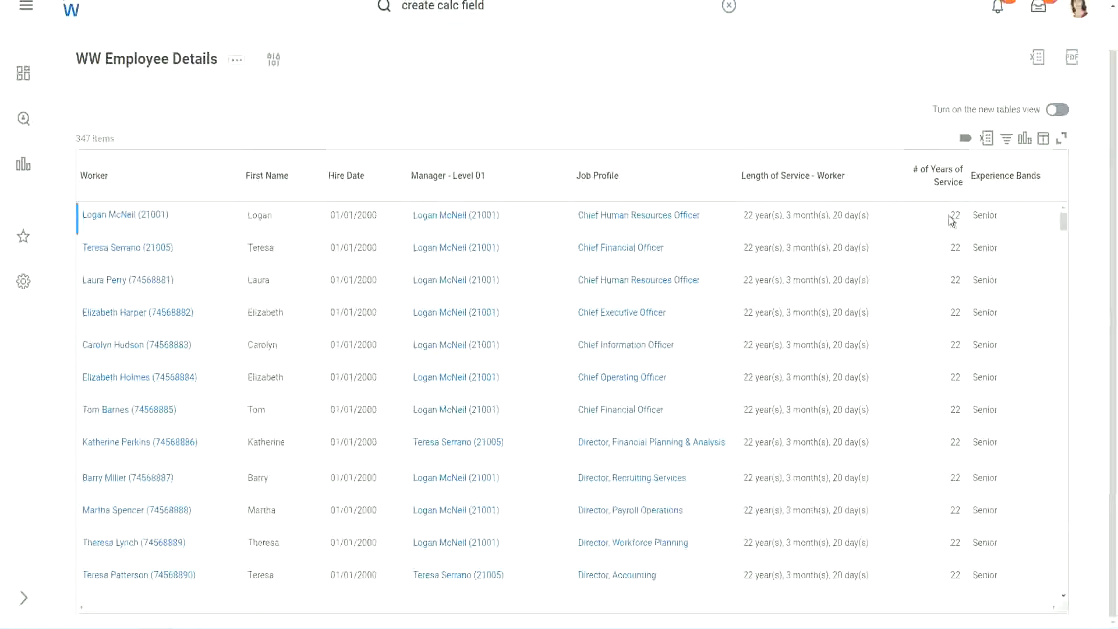
drag(949, 217, 962, 214)
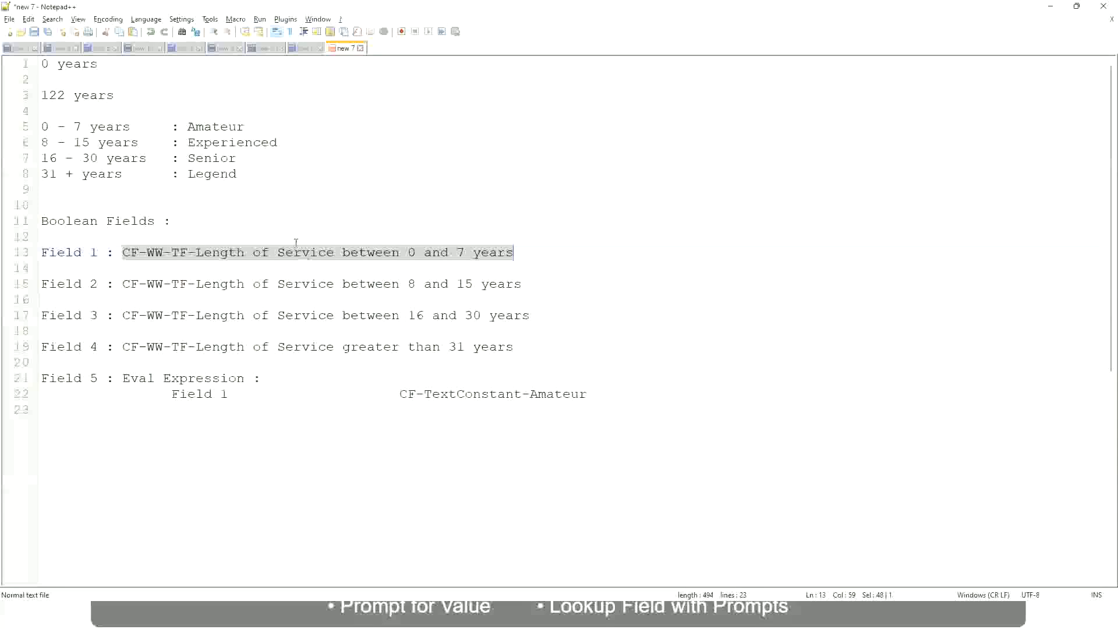
click(189, 158)
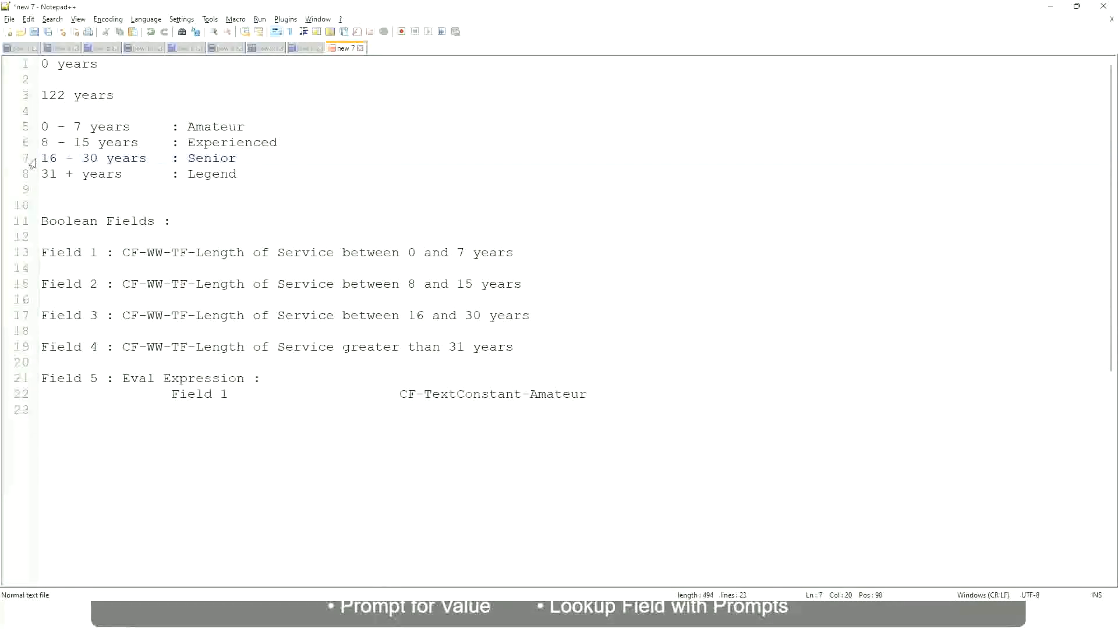
drag(42, 157, 105, 160)
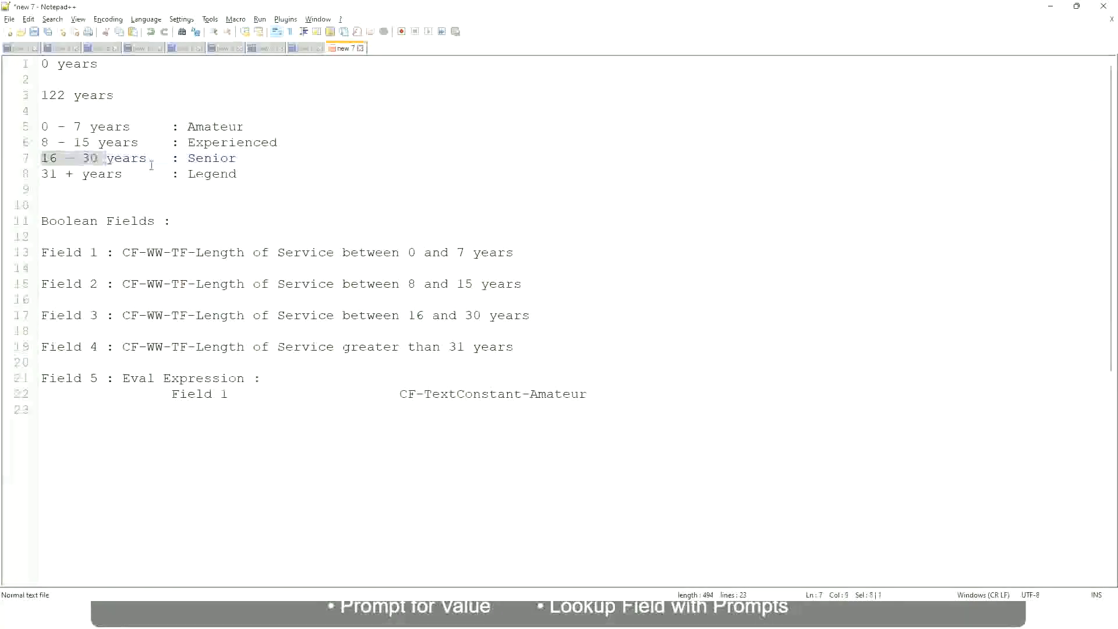
double_click(205, 159)
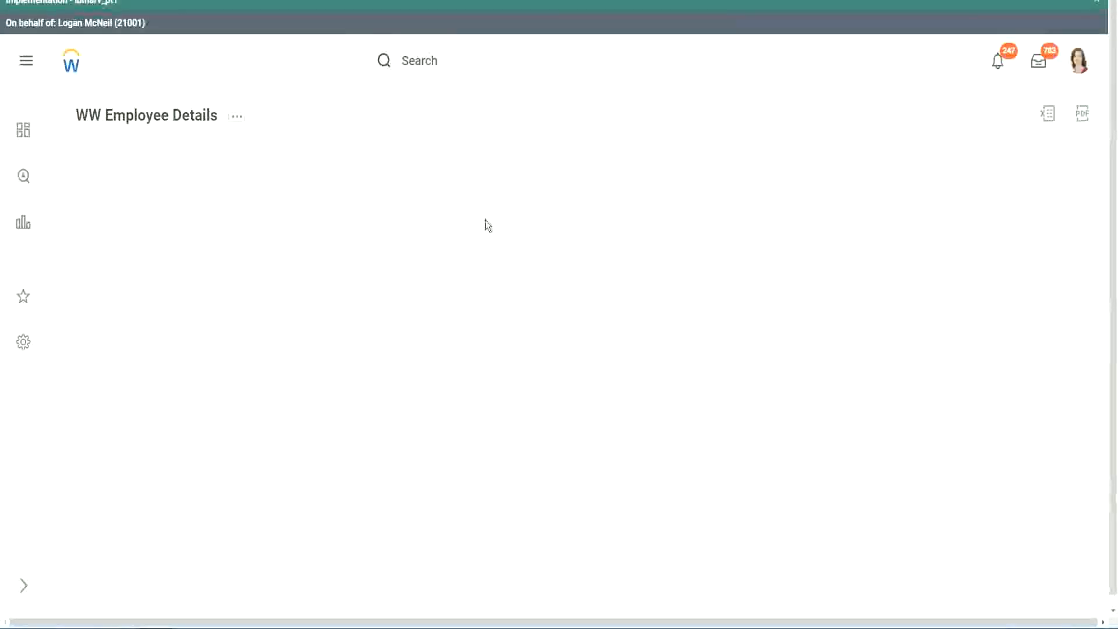
- Return to the WW Employee Details results in Workday and examine years of service against Experience Bands down the rows
scroll(961, 350, down, 2)
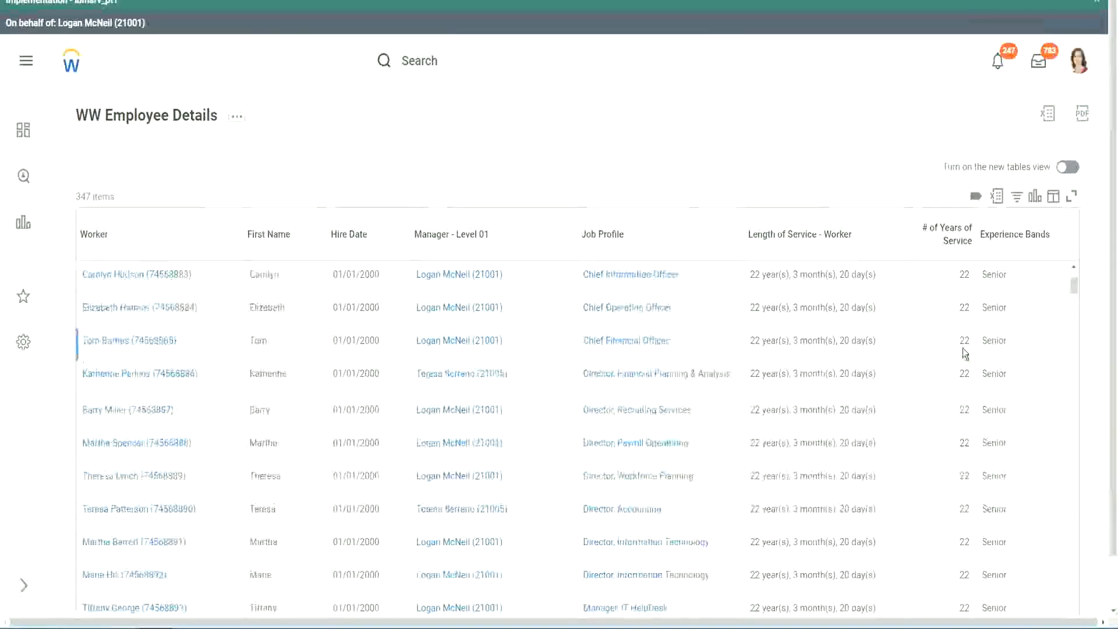
scroll(967, 354, down, 5)
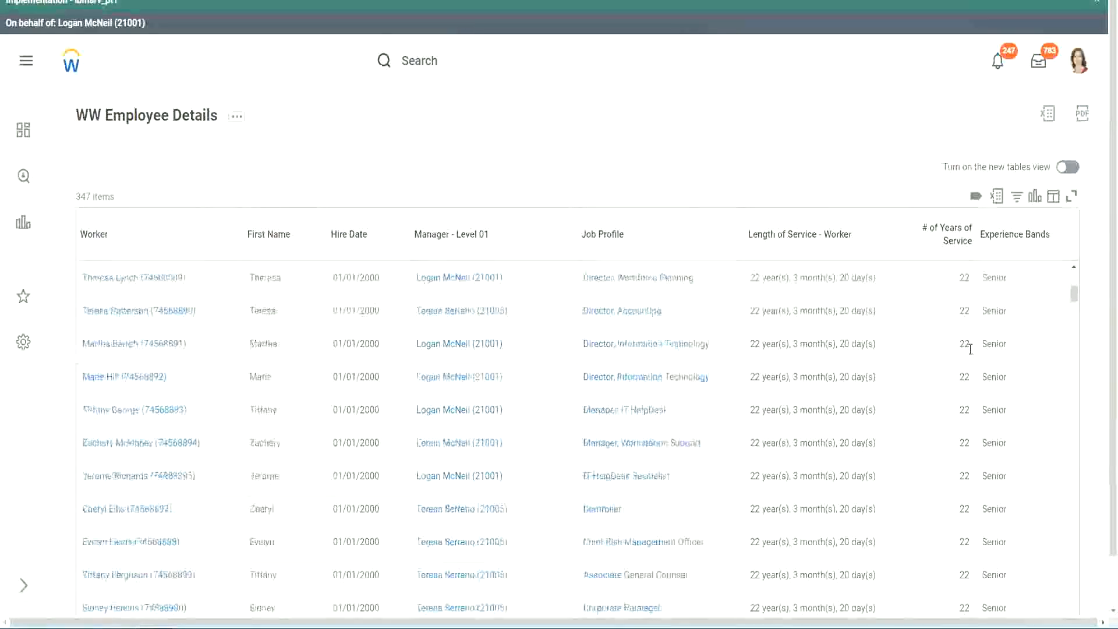
scroll(973, 373, down, 5)
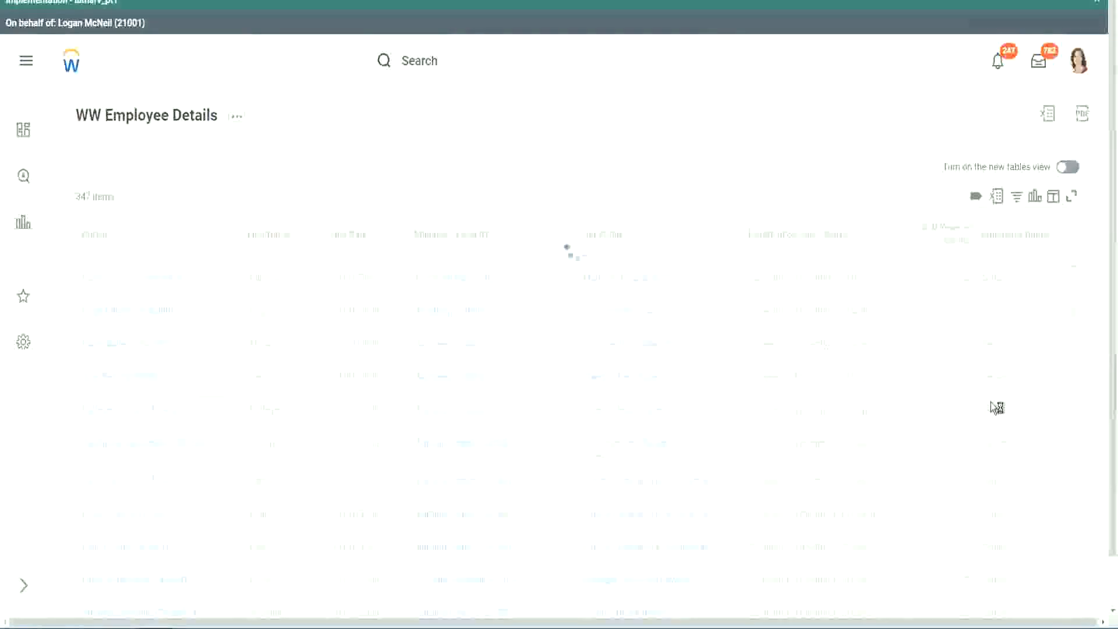
scroll(991, 402, down, 1)
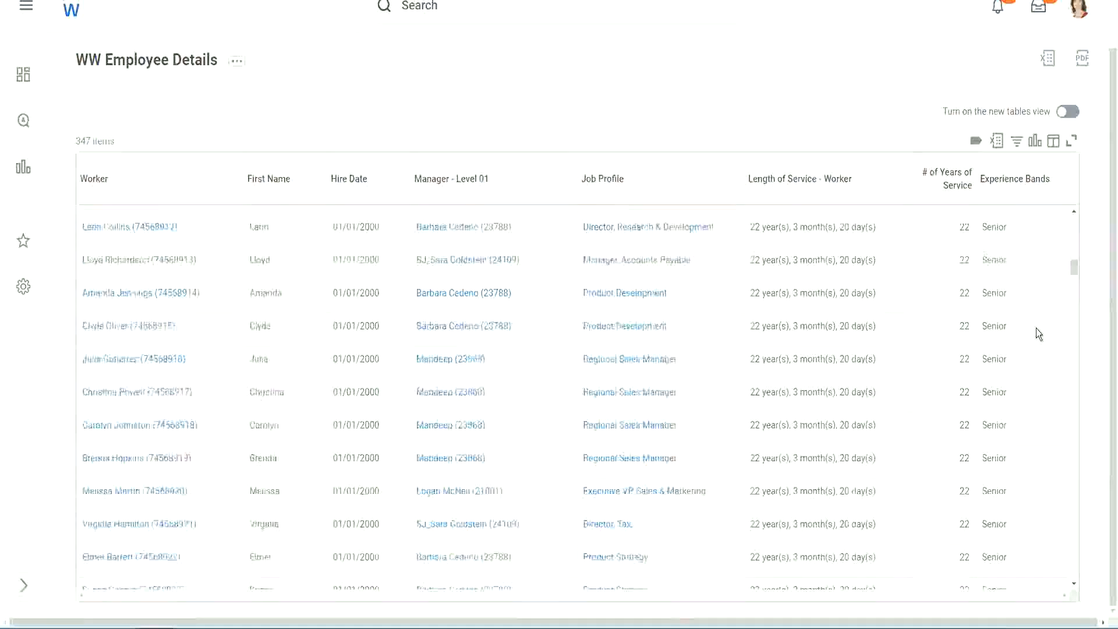
scroll(1037, 329, down, 3)
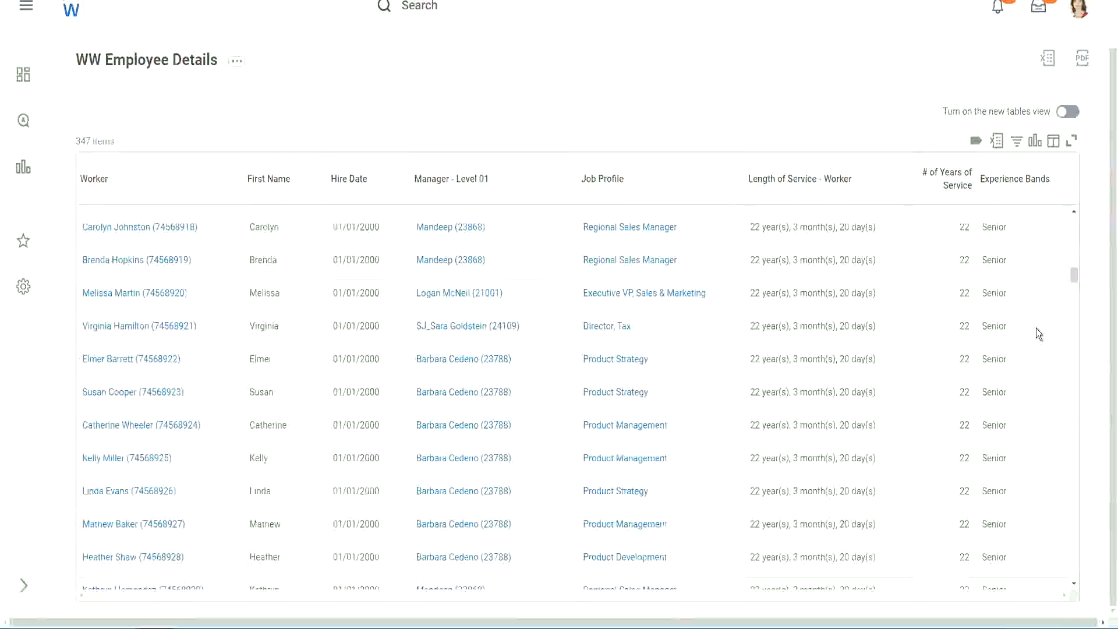
scroll(1036, 327, down, 5)
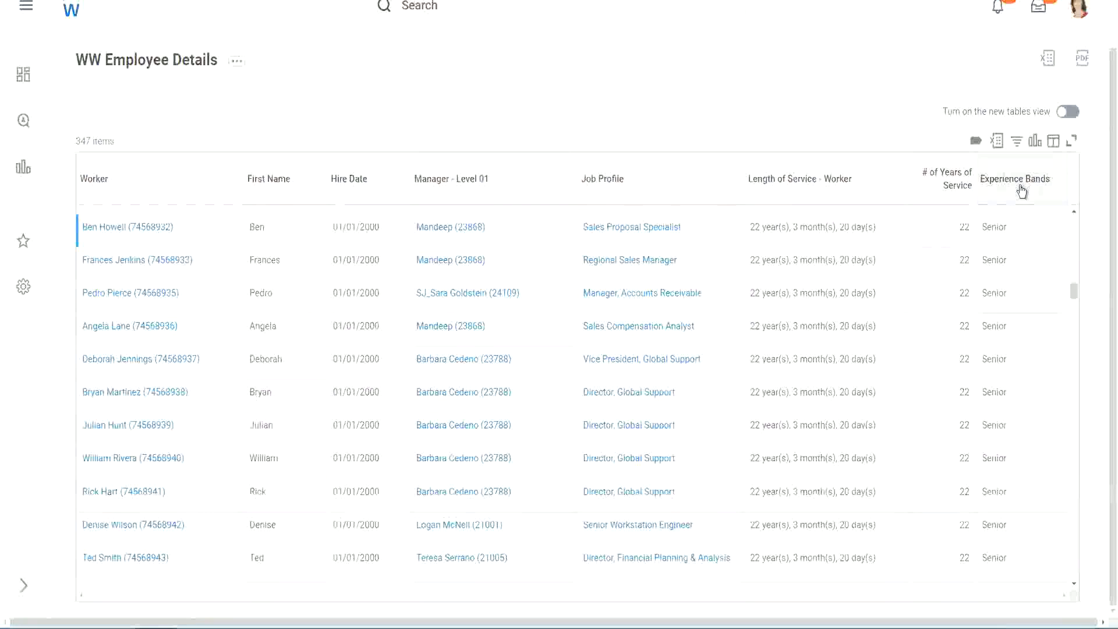
- Filter the Experience Bands column to values that contain Amateur
click(1020, 189)
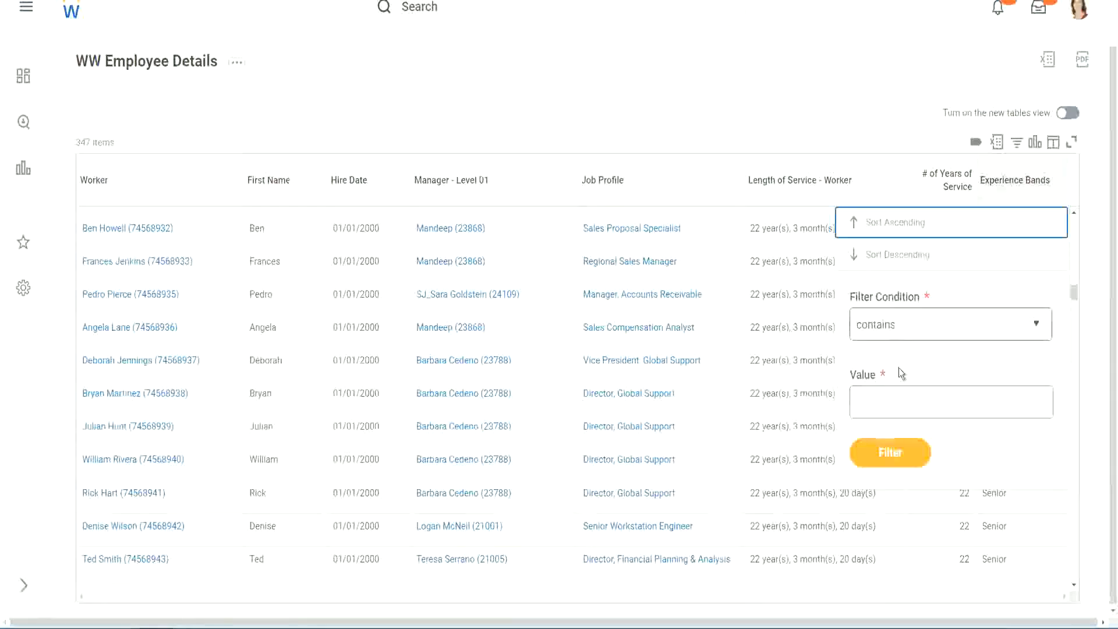
click(886, 392)
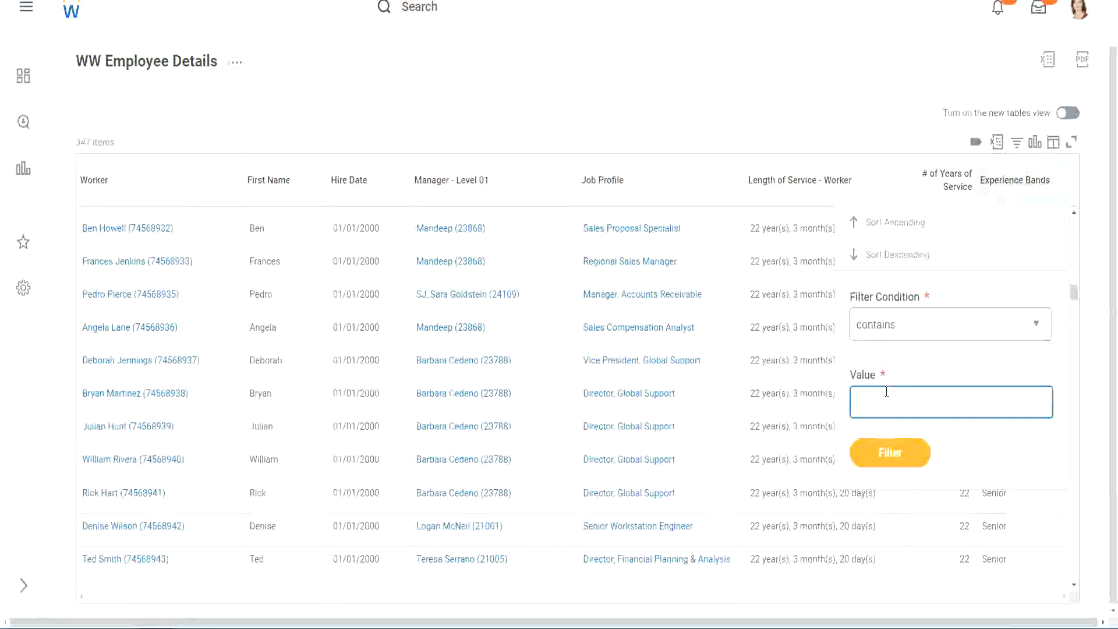
text(Amate)
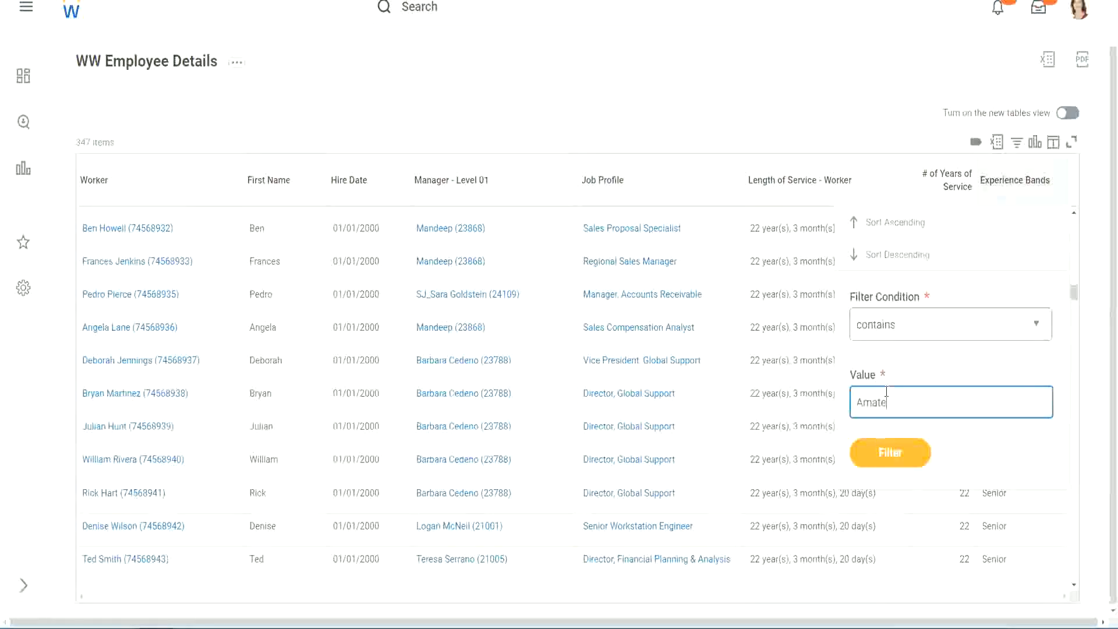
text(ur)
click(881, 459)
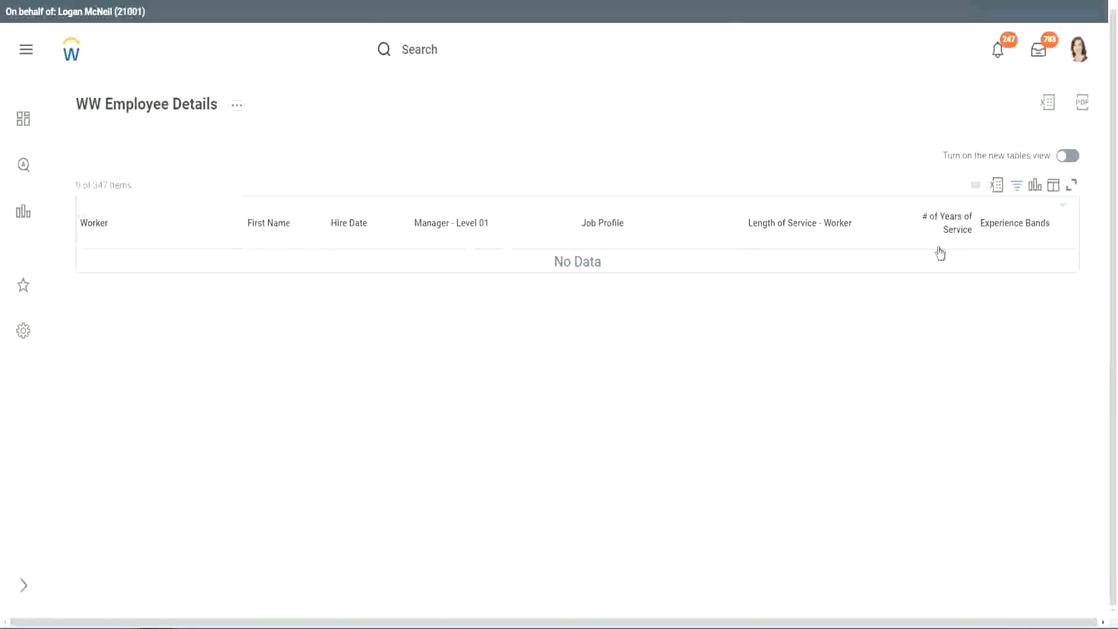
- Change the Experience Bands filter value to Legend and apply it
click(1011, 228)
click(932, 385)
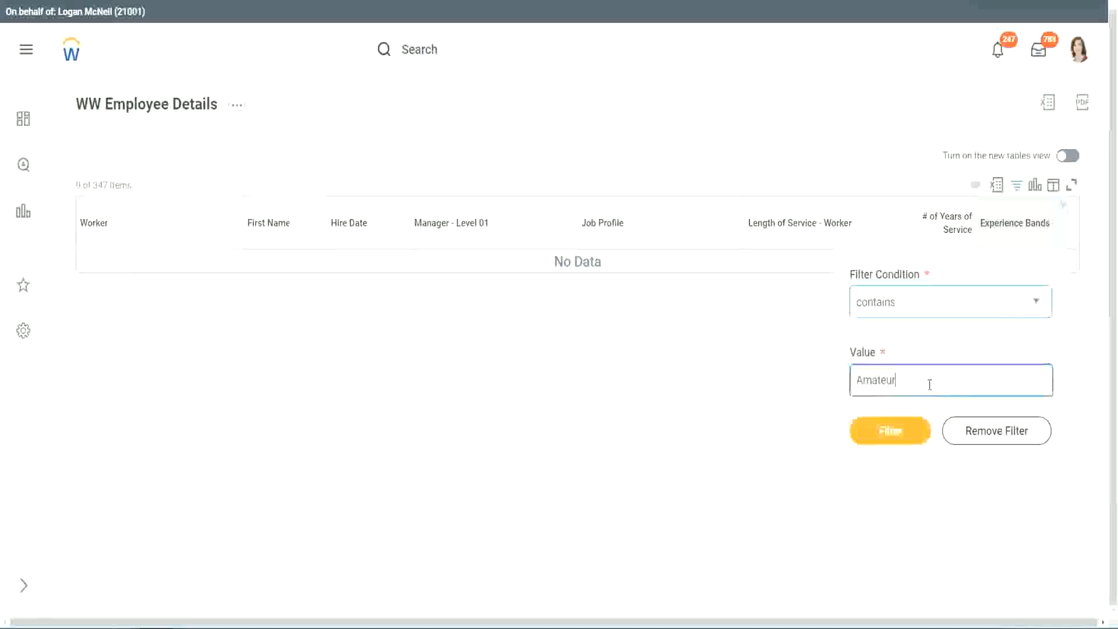
drag(822, 385, 798, 382)
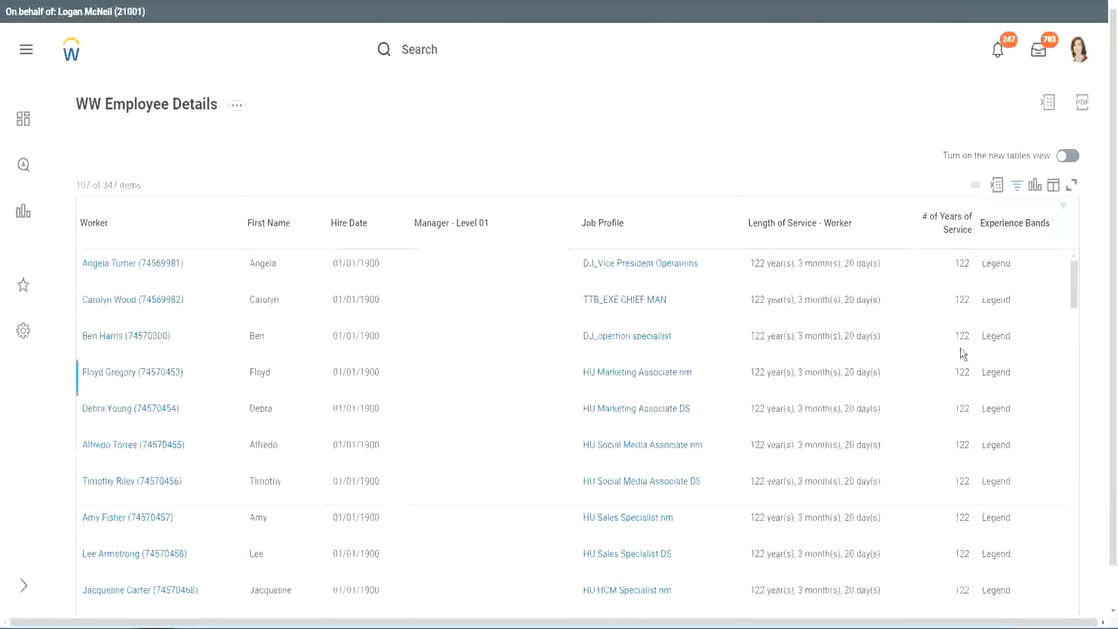
- Examine the hire dates and years of service of the filtered Legend workers down to the end of the list
scroll(959, 349, down, 20)
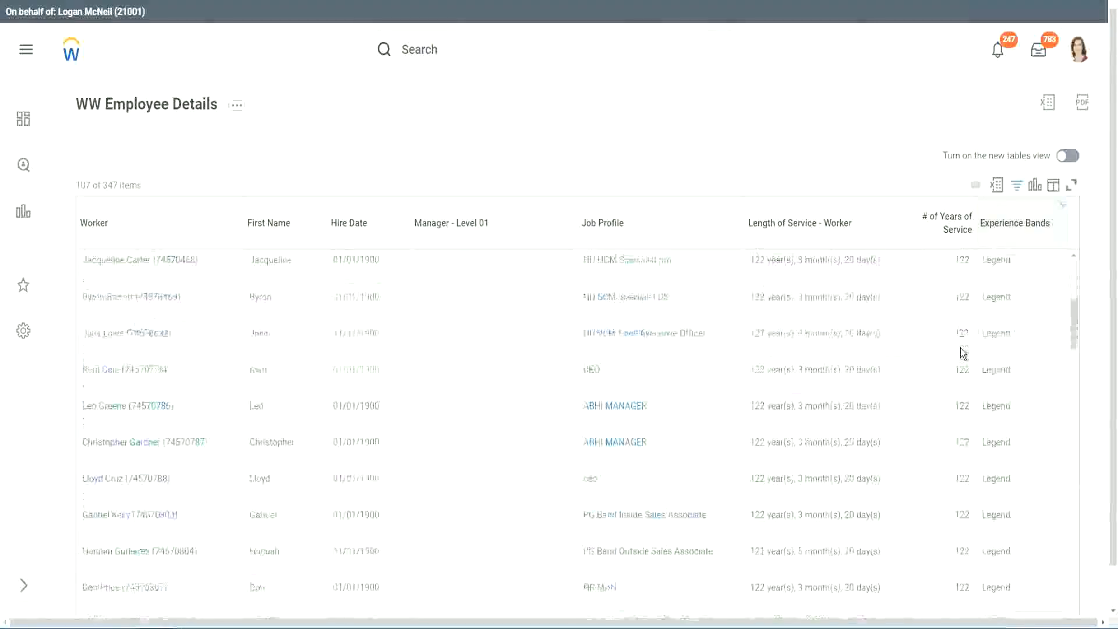
scroll(960, 348, down, 4)
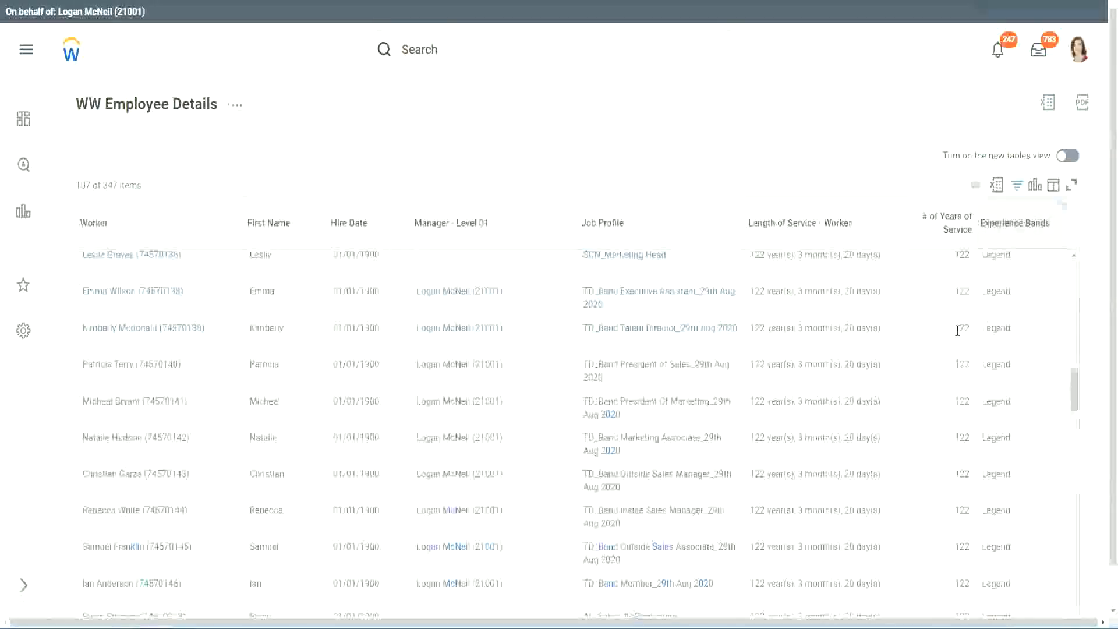
scroll(932, 333, down, 10)
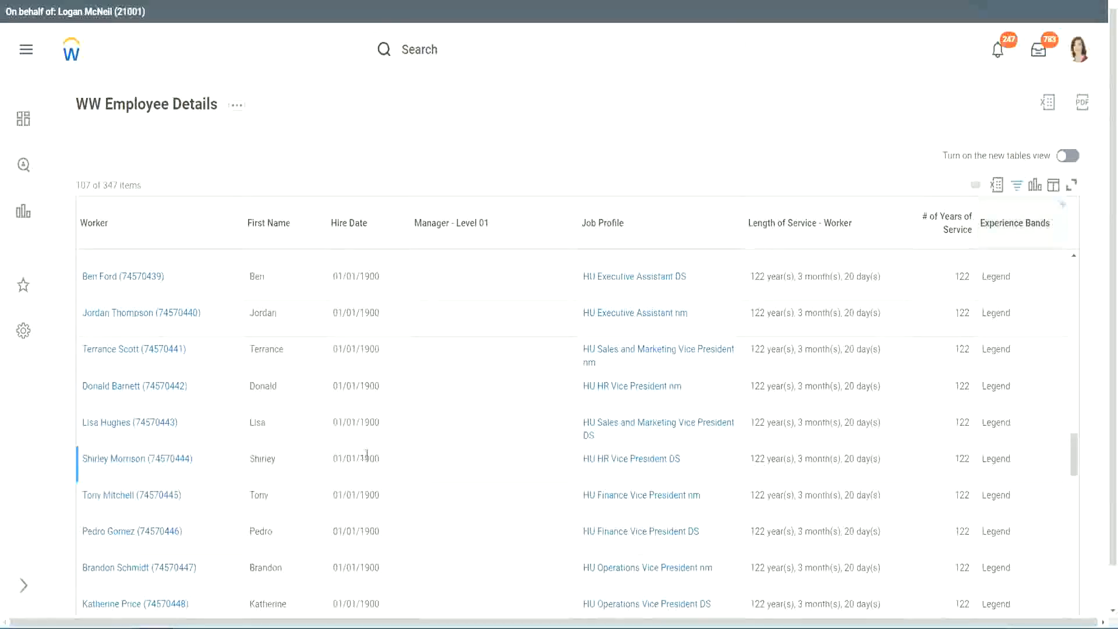
double_click(368, 458)
scroll(951, 438, down, 4)
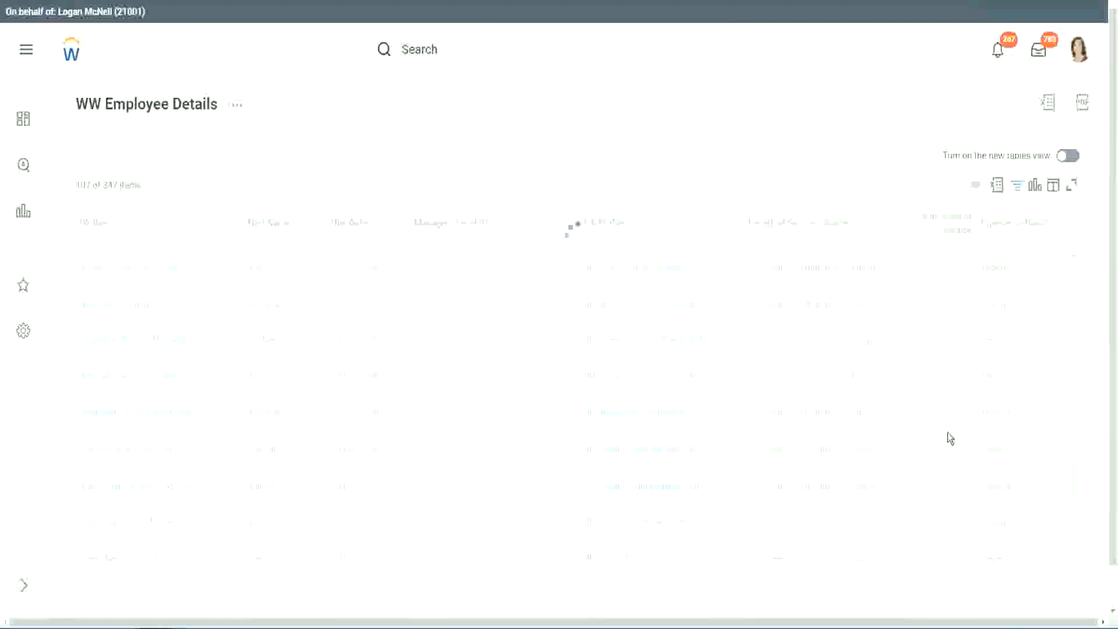
scroll(949, 438, down, 5)
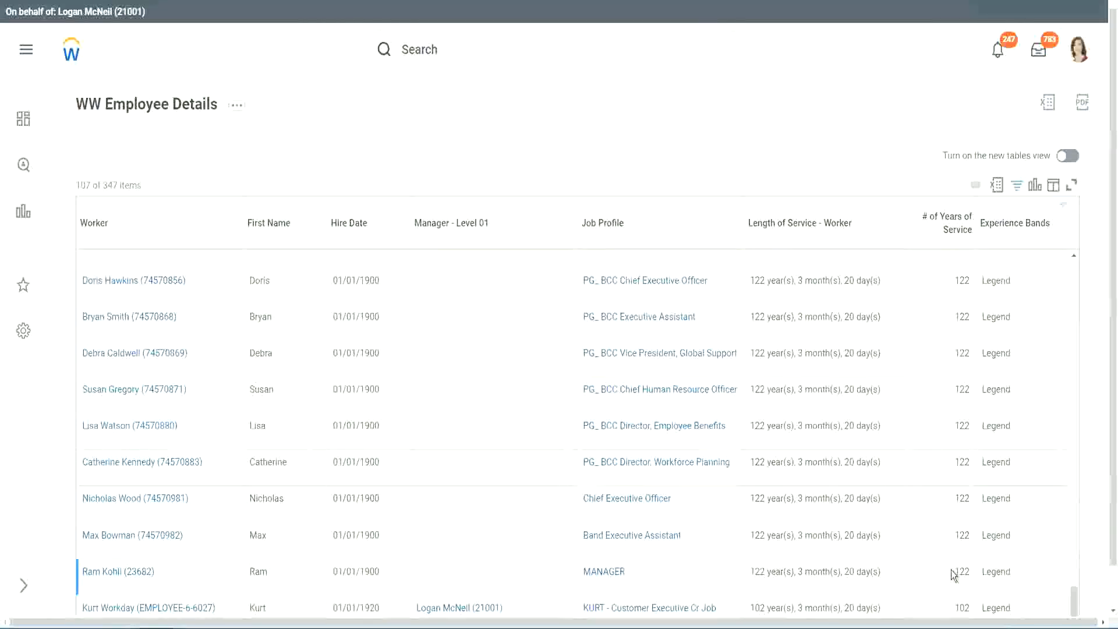
double_click(962, 607)
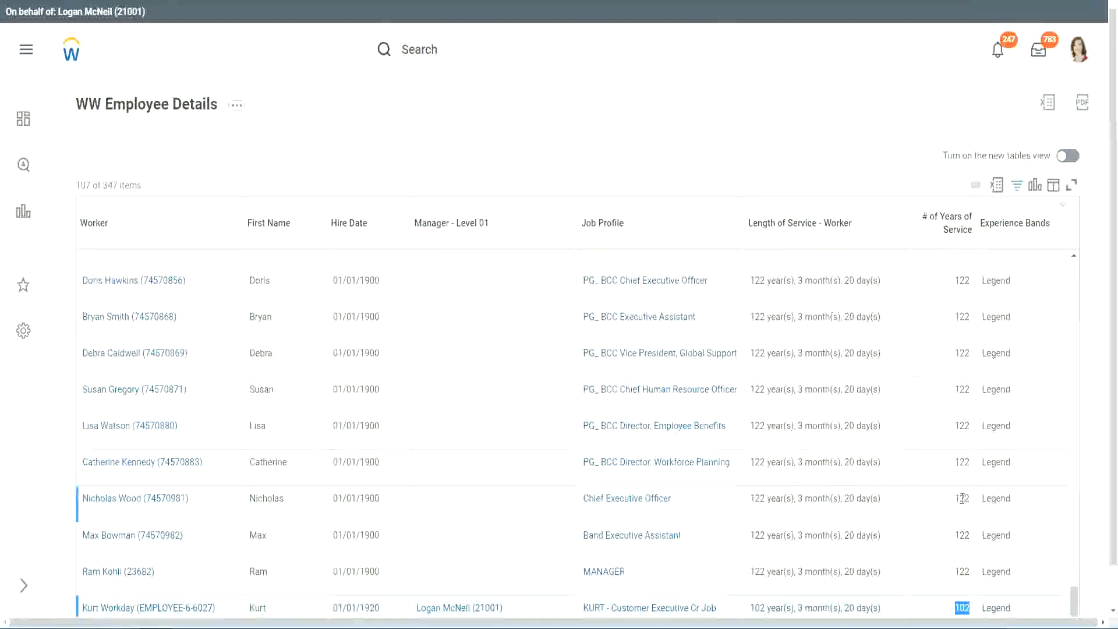
drag(961, 498, 971, 498)
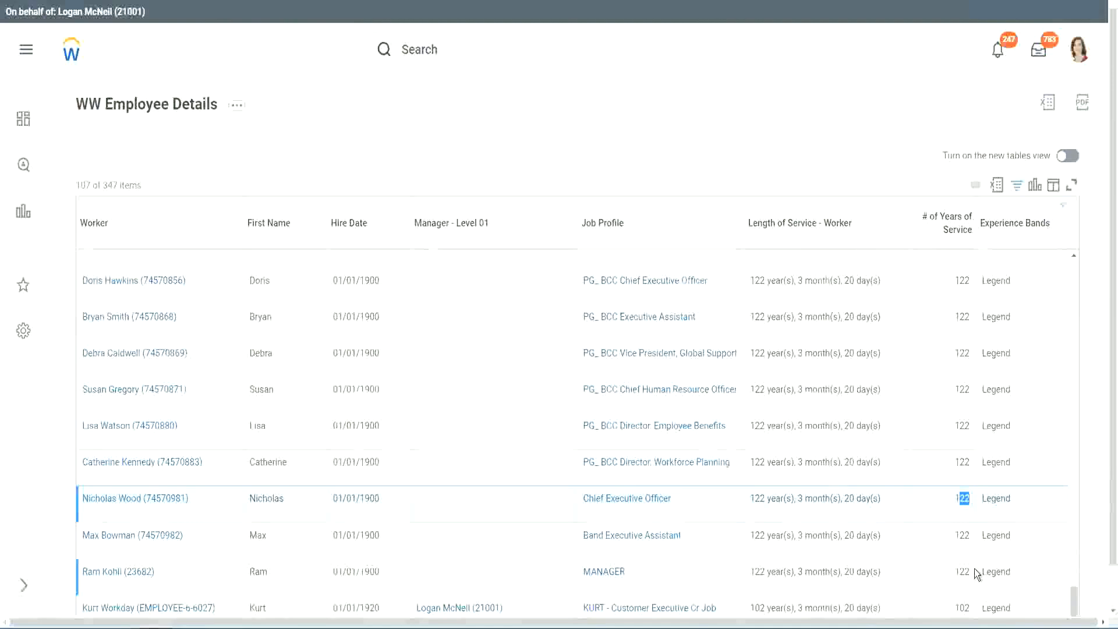
click(939, 463)
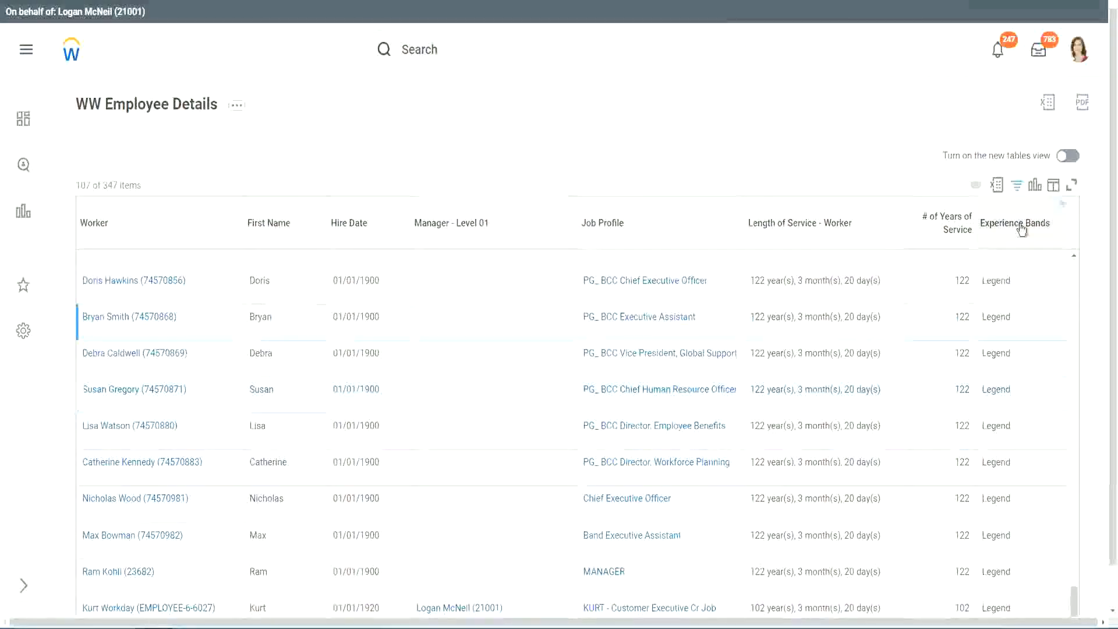
- Change the Experience Bands filter value to Experienced, keeping the contains condition, and apply it
click(1024, 253)
click(914, 446)
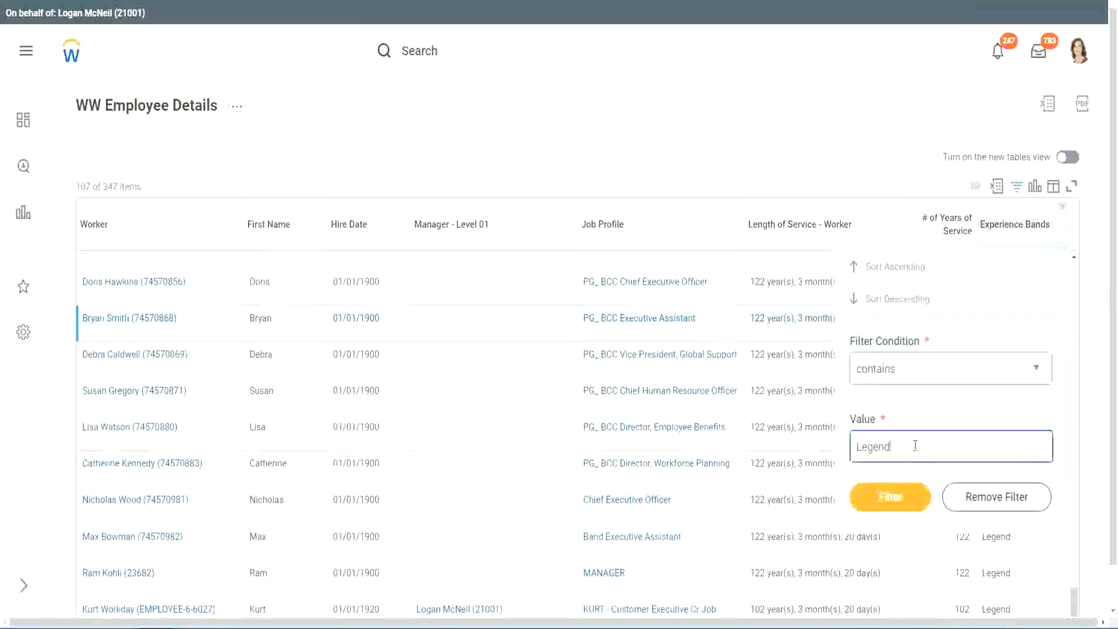
double_click(877, 446)
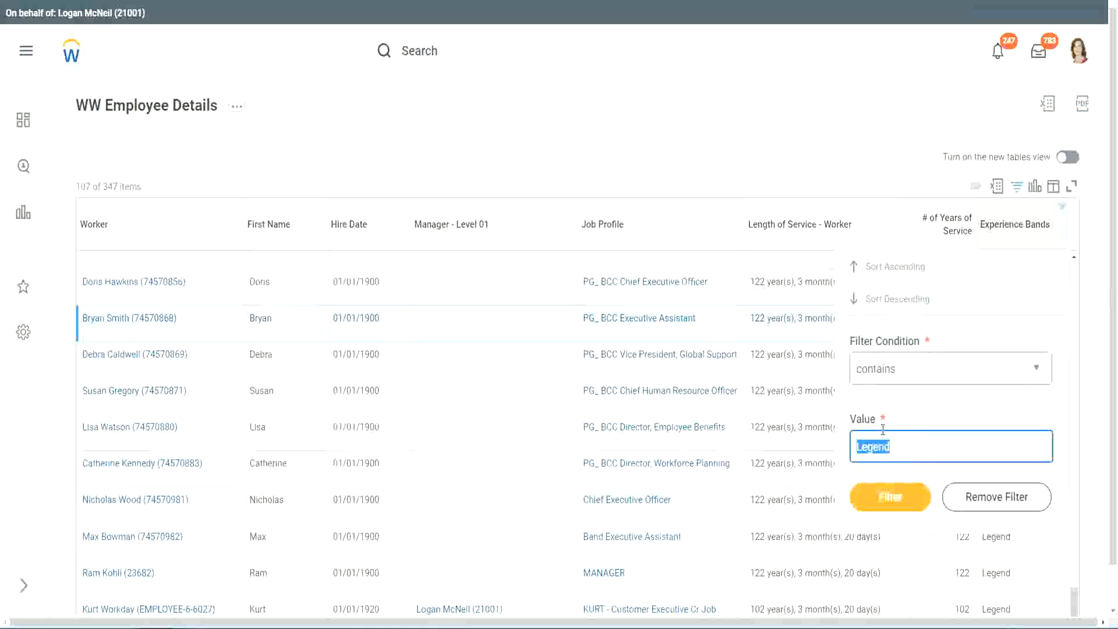
text(Ex)
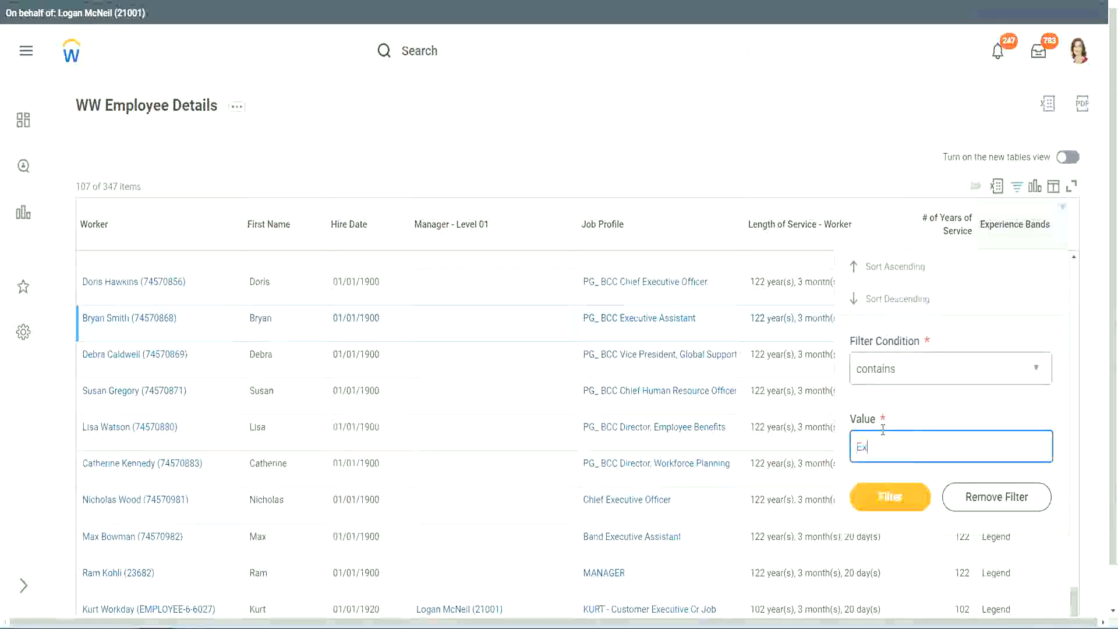
text(per)
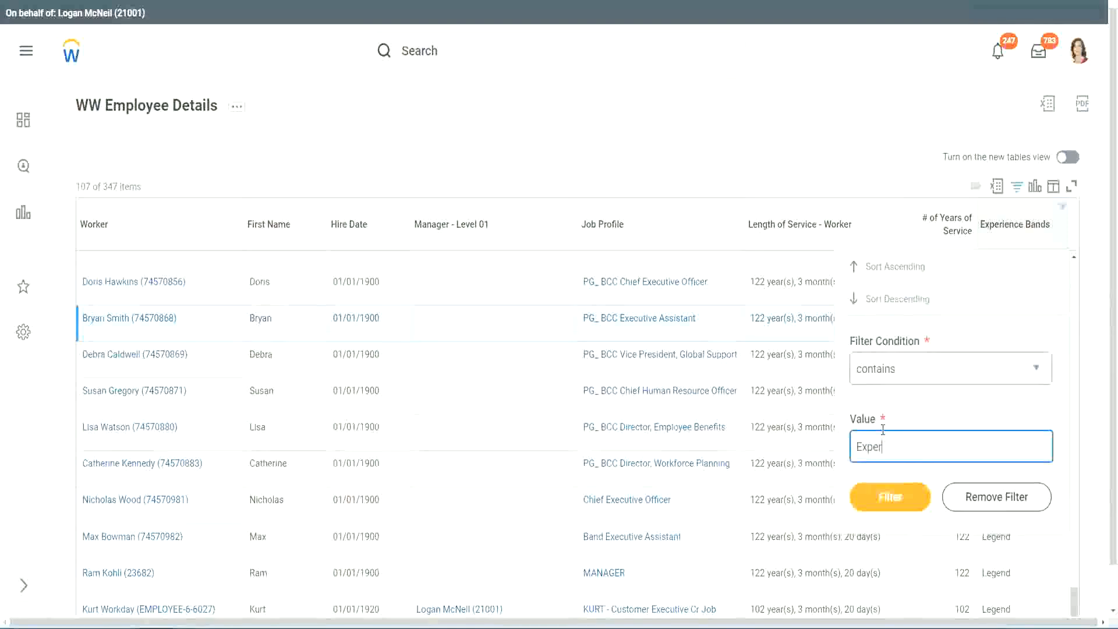
text(ienced)
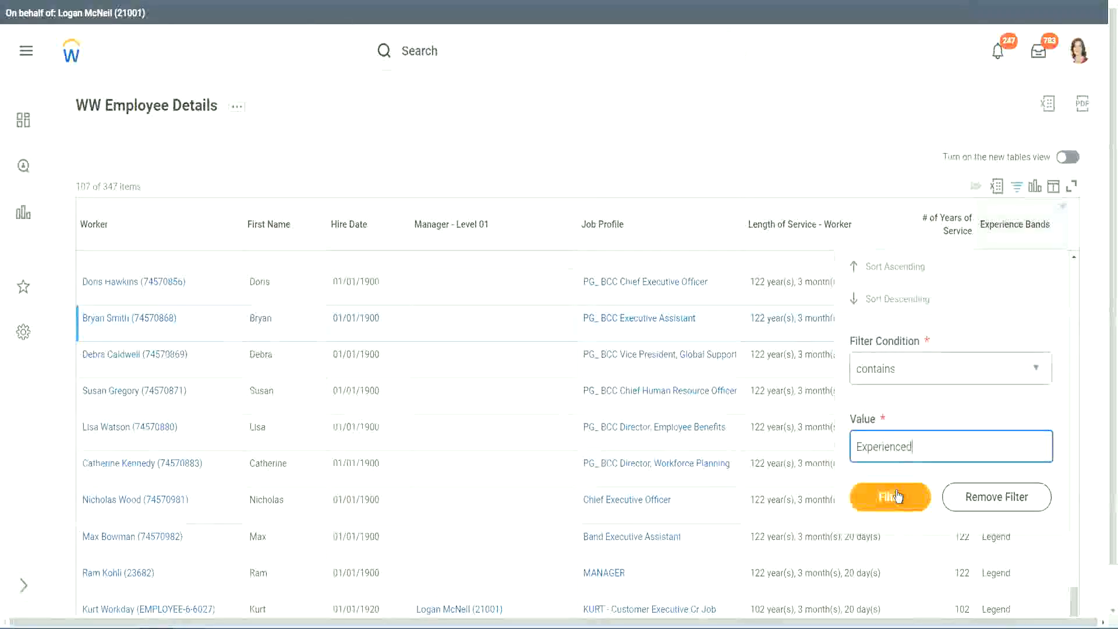
click(897, 496)
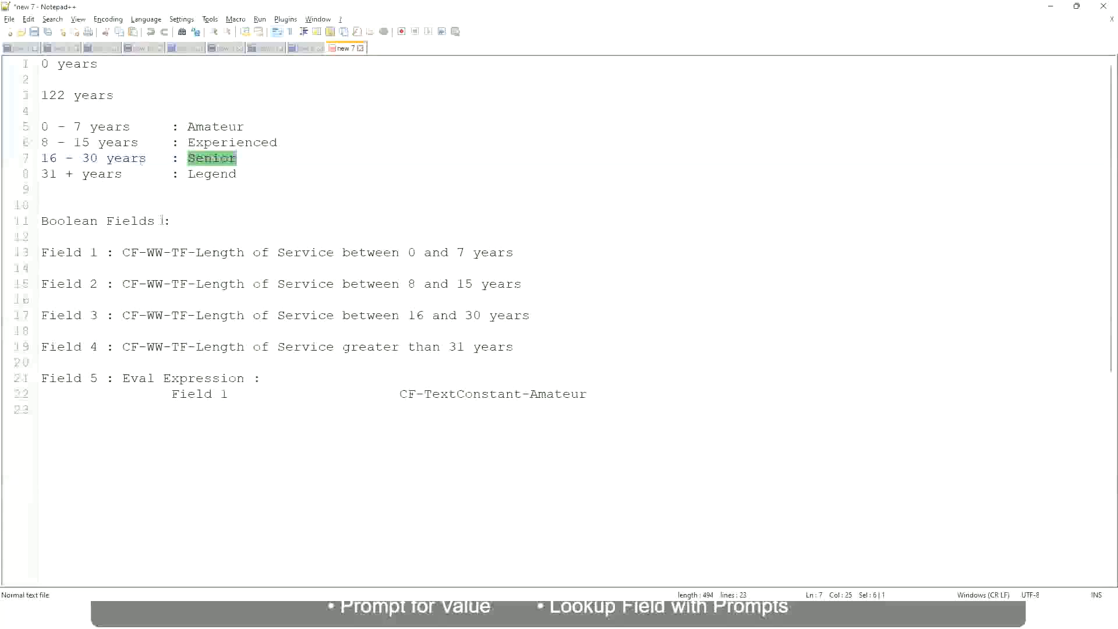
- Switch to the Notepad++ notes and check the years range defined for the Experienced band
click(106, 145)
drag(50, 144, 83, 144)
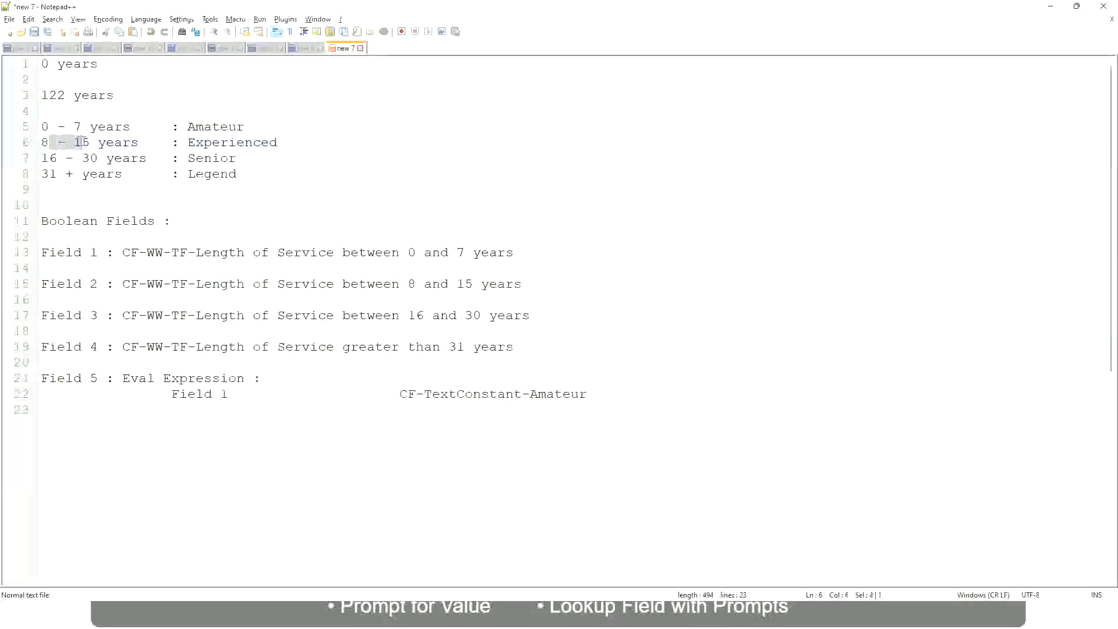
click(91, 143)
click(128, 144)
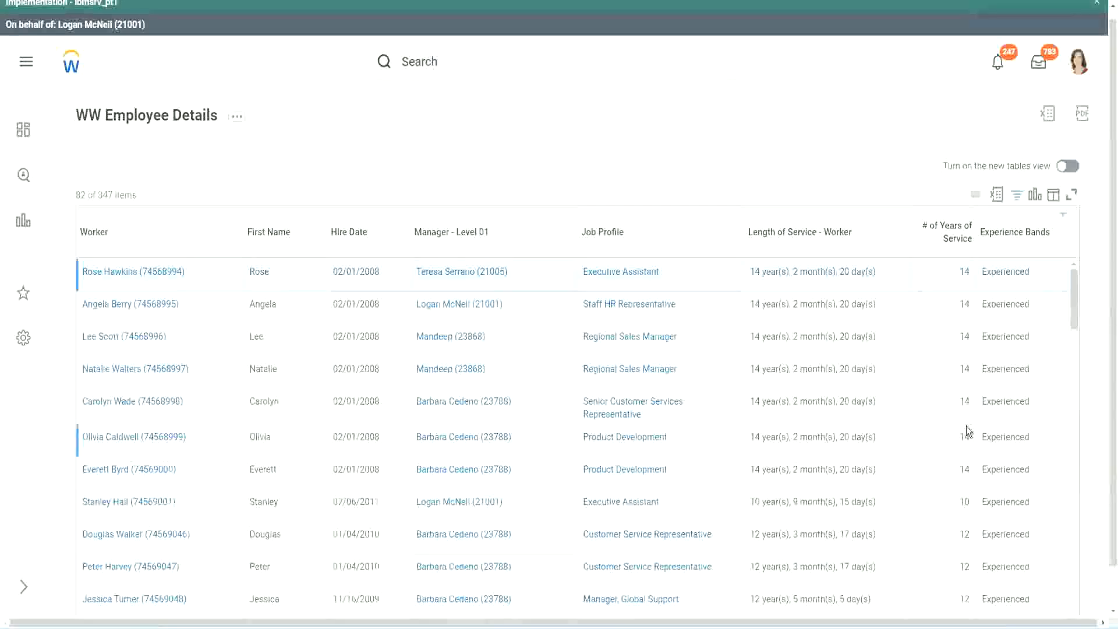
- Return to the filtered WW Employee Details results in Workday and examine the Experienced workers' years of service down the rows
scroll(966, 425, down, 4)
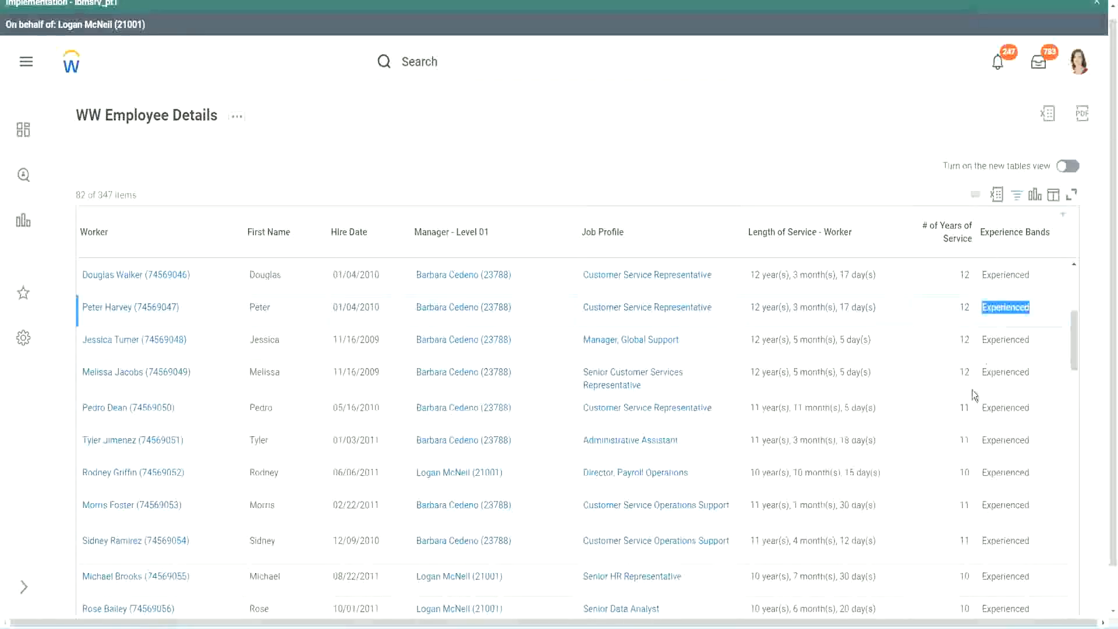
scroll(963, 417, down, 2)
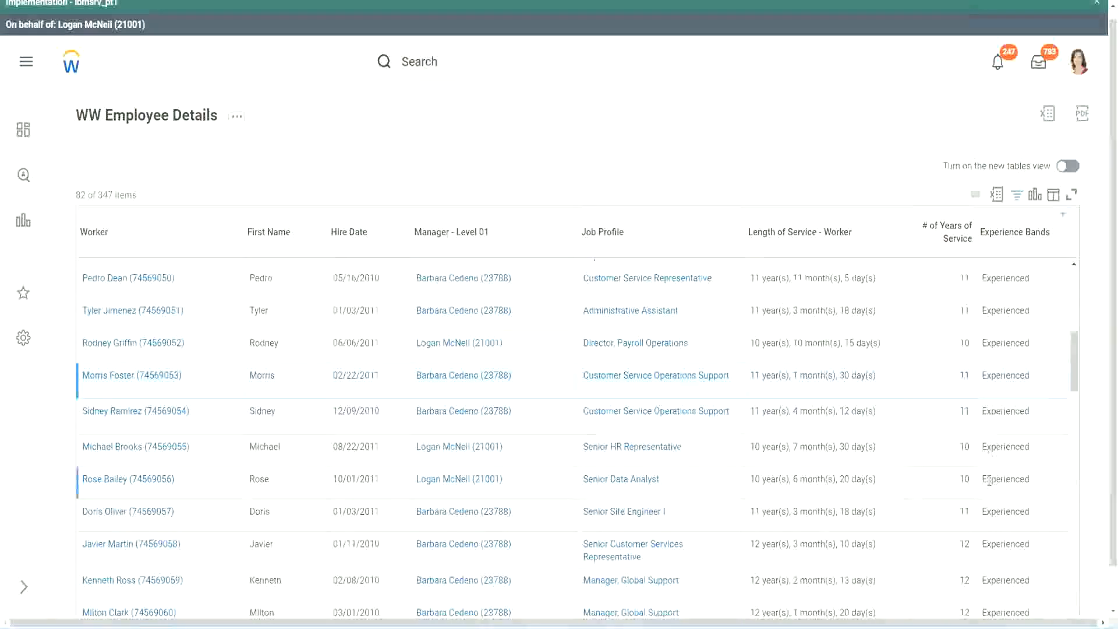
scroll(989, 480, down, 5)
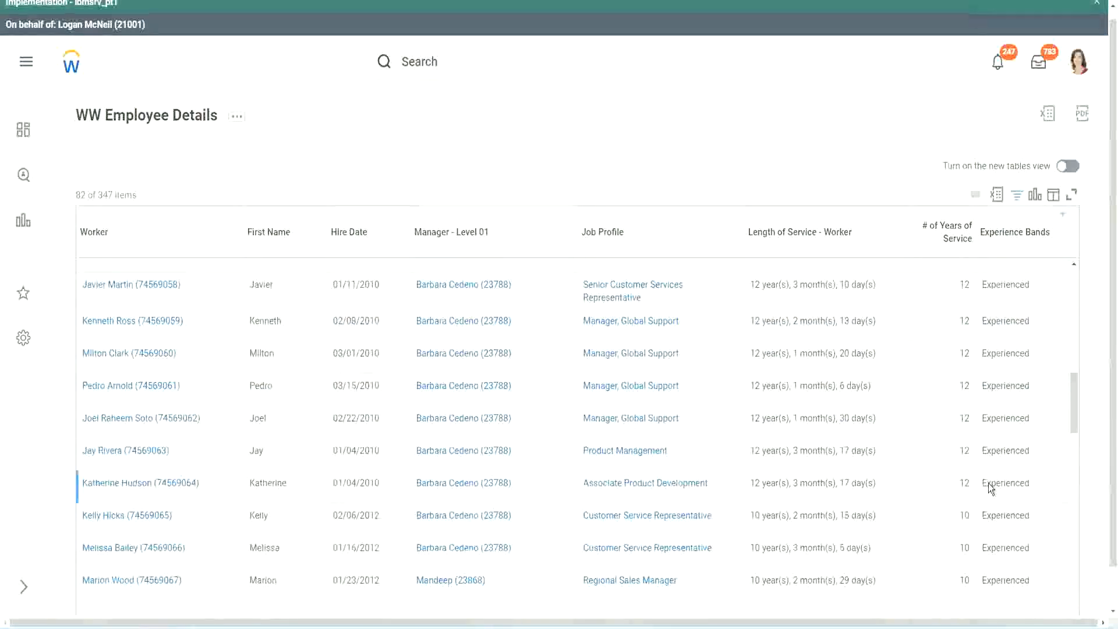